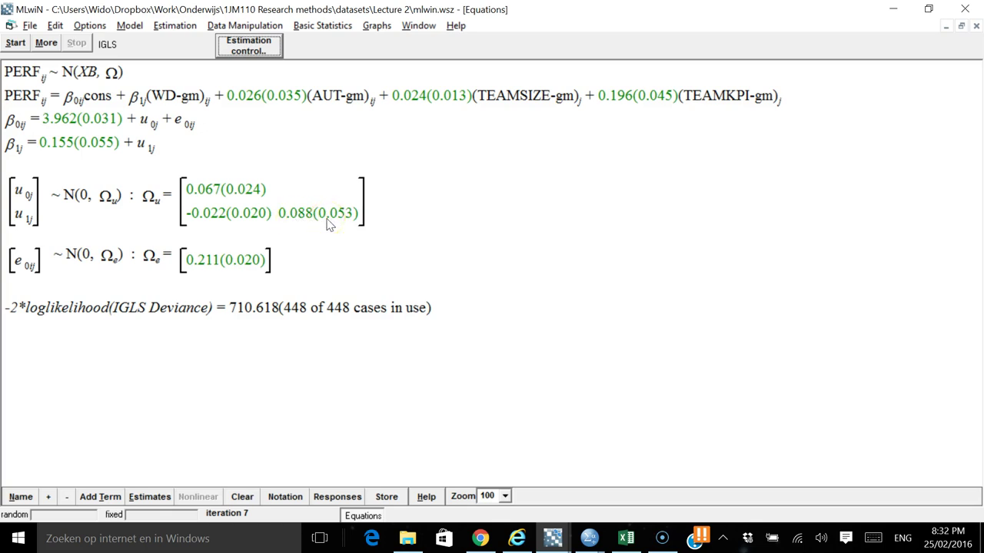
- Switch to the Excel results table and relabel cell A10 as "b1j", matching the slope term in the MLwiN equations
{"action": "key", "text": "alt+Tab"}
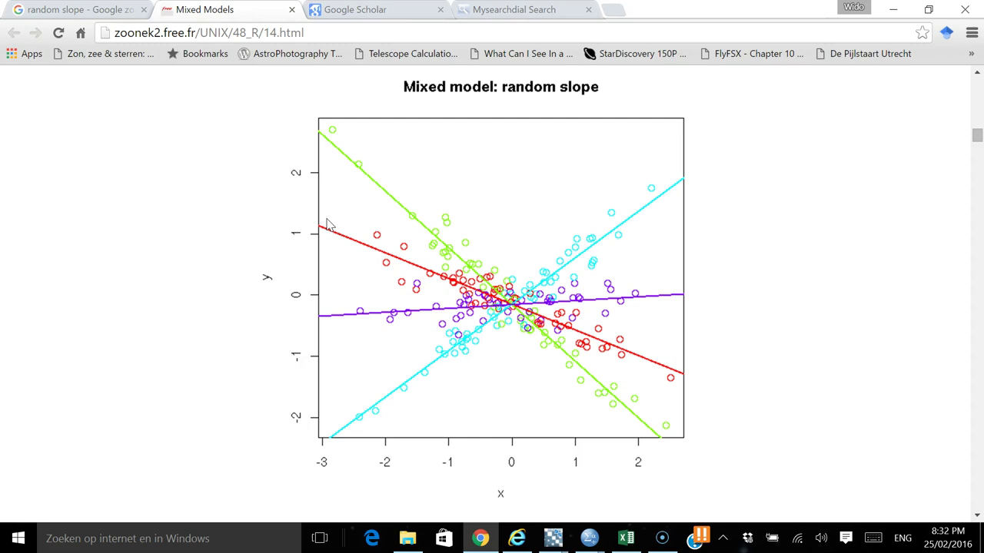
{"action": "key", "text": "alt+Tab"}
{"action": "key", "text": "alt+Tab"}
{"action": "key", "text": "alt+Tab"}
{"action": "key", "text": "alt+Tab"}
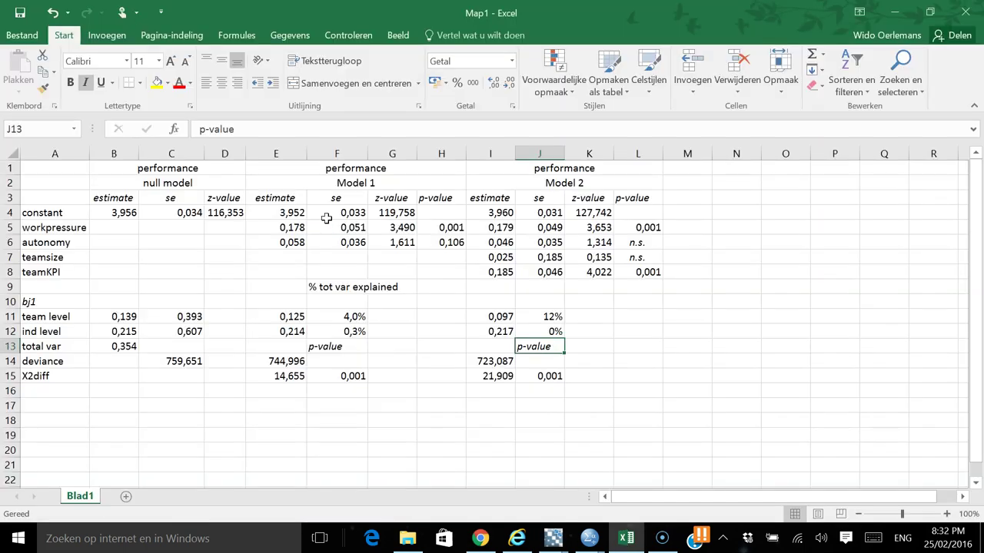
{"action": "left_click", "coordinate": [56, 305]}
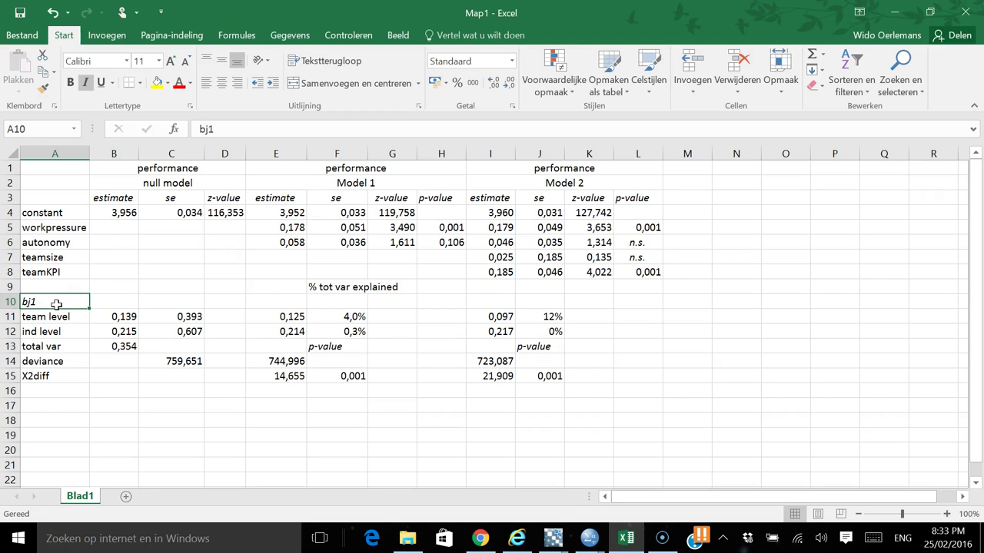
{"action": "type", "text": "bj"}
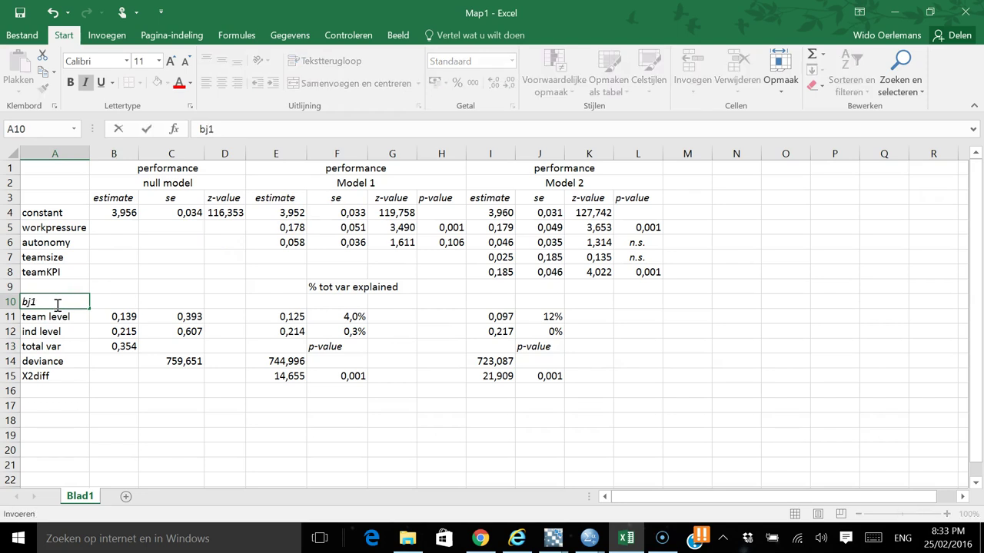
{"action": "key", "text": "alt+Tab"}
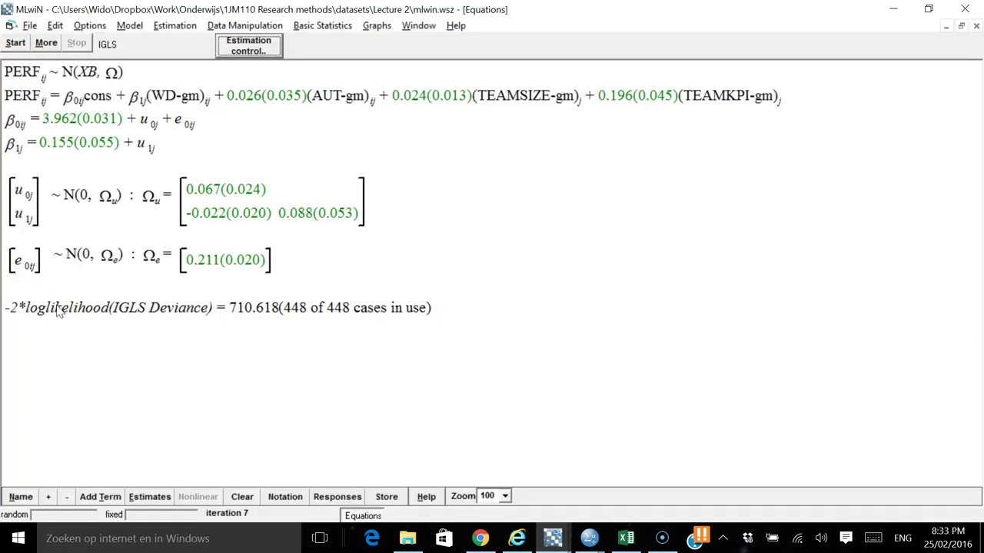
{"action": "key", "text": "alt+Tab"}
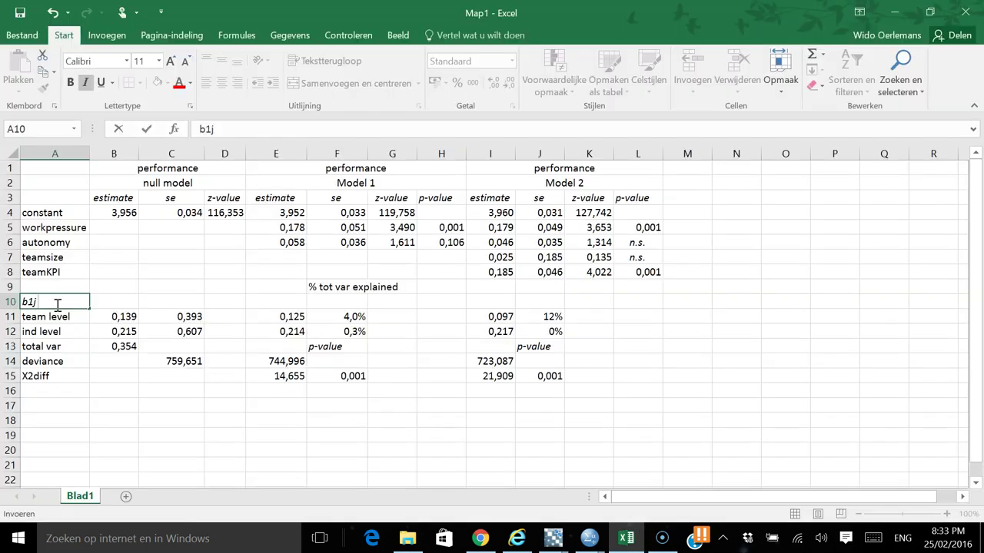
{"action": "key", "text": "Tab"}
- Extend the label in cell A10 to "b1j wp"
{"action": "left_click", "coordinate": [57, 304]}
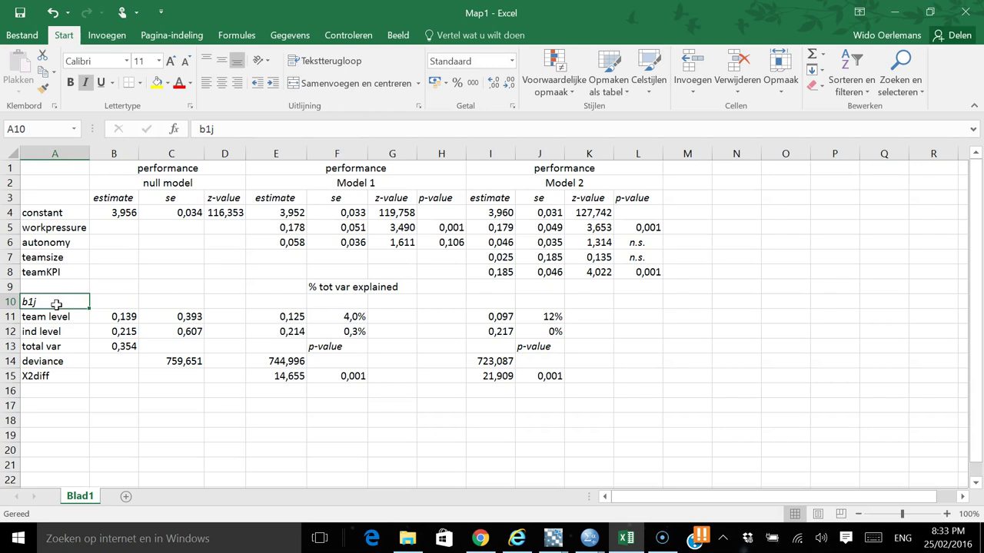
{"action": "double_click", "coordinate": [57, 305]}
{"action": "key", "text": "BackSpace"}
{"action": "type", "text": "j w"}
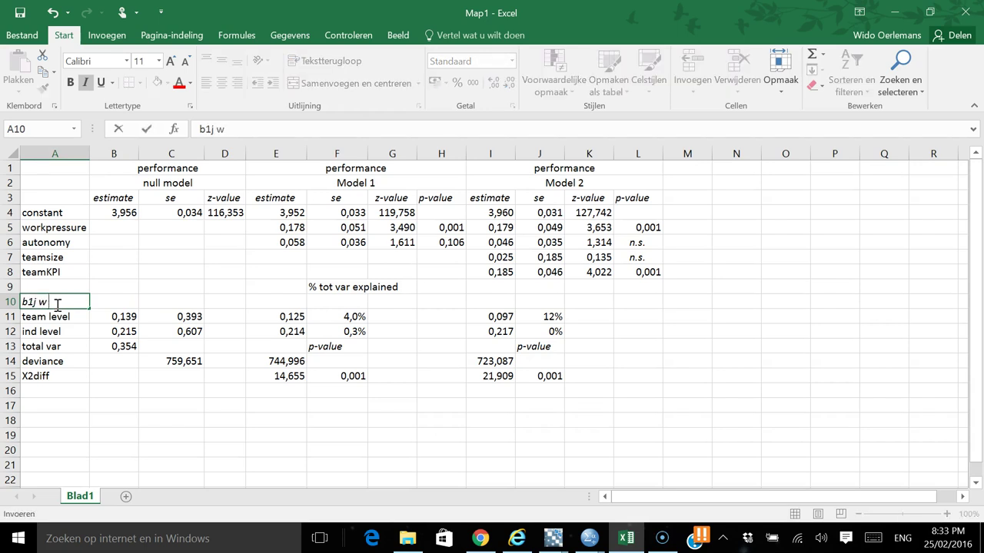
{"action": "type", "text": "p"}
{"action": "key", "text": "Return"}
{"action": "key", "text": "Up"}
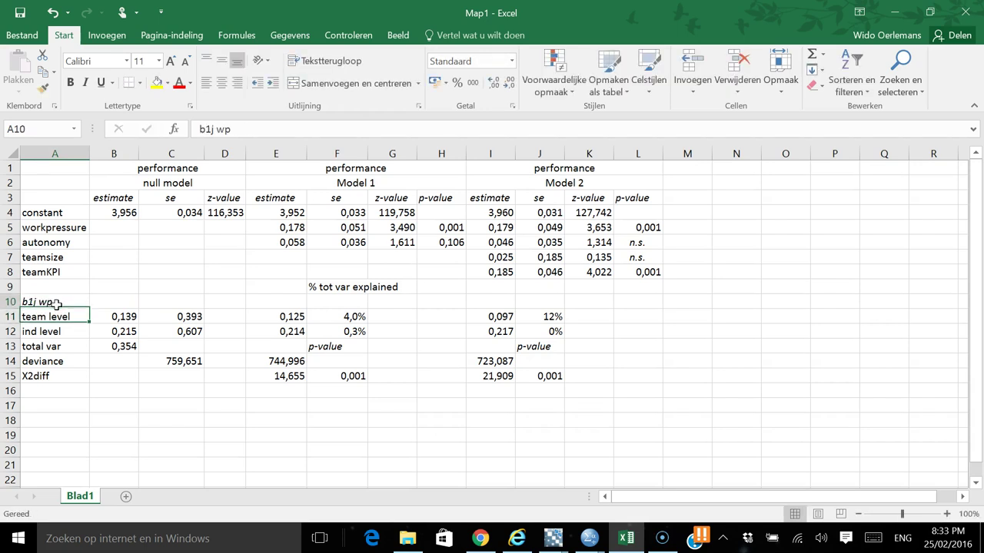
- Enter the work-pressure slope variance 0,088 from MLwiN as the Model 2 estimate in cell I10
{"action": "key", "text": "Right"}
{"action": "key", "text": "Right"}
{"action": "key", "text": "Right"}
{"action": "key", "text": "Right"}
{"action": "key", "text": "Right"}
{"action": "key", "text": "Right"}
{"action": "key", "text": "Right"}
{"action": "key", "text": "Right"}
{"action": "key", "text": "alt+Tab"}
{"action": "key", "text": "alt+Tab"}
{"action": "type", "text": "."}
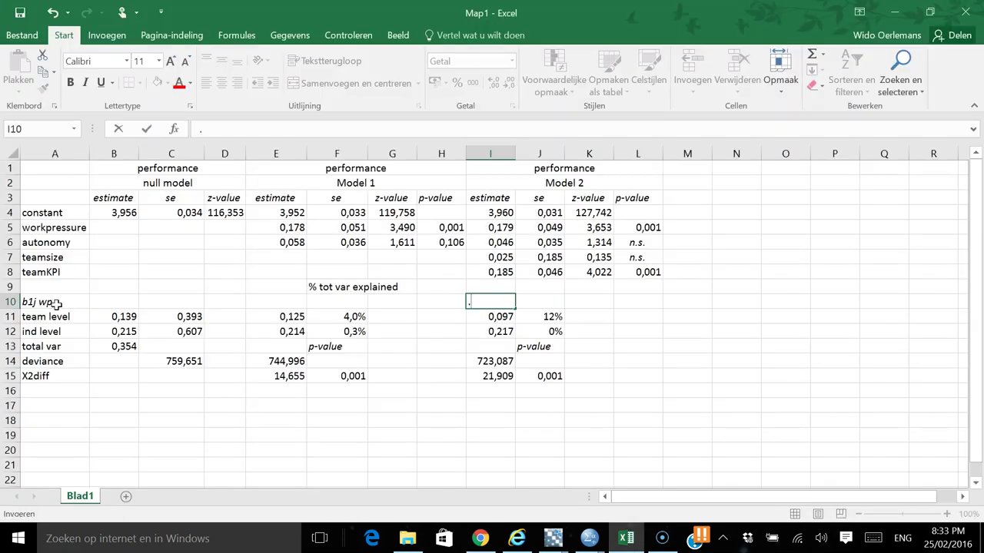
{"action": "key", "text": "ctrl+Return"}
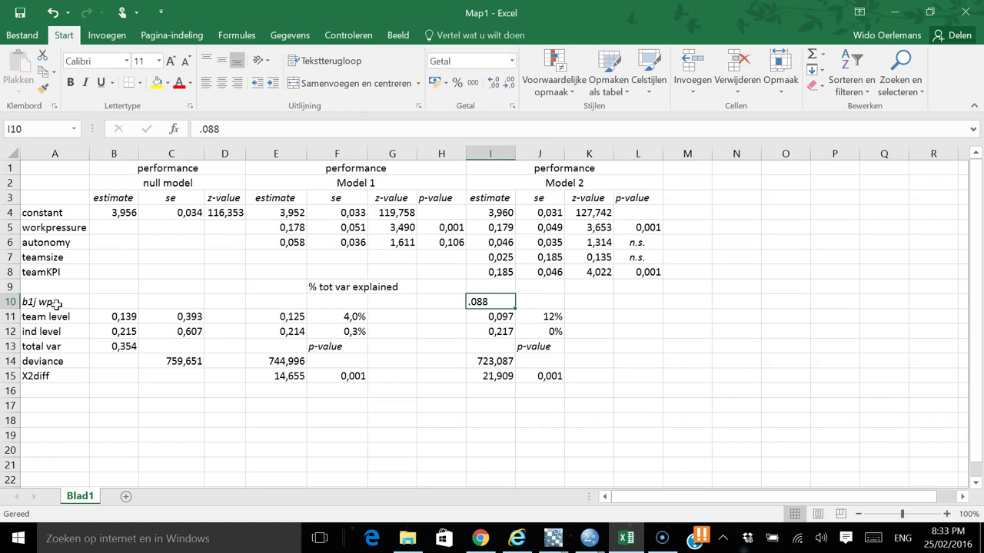
{"action": "type", "text": ",0"}
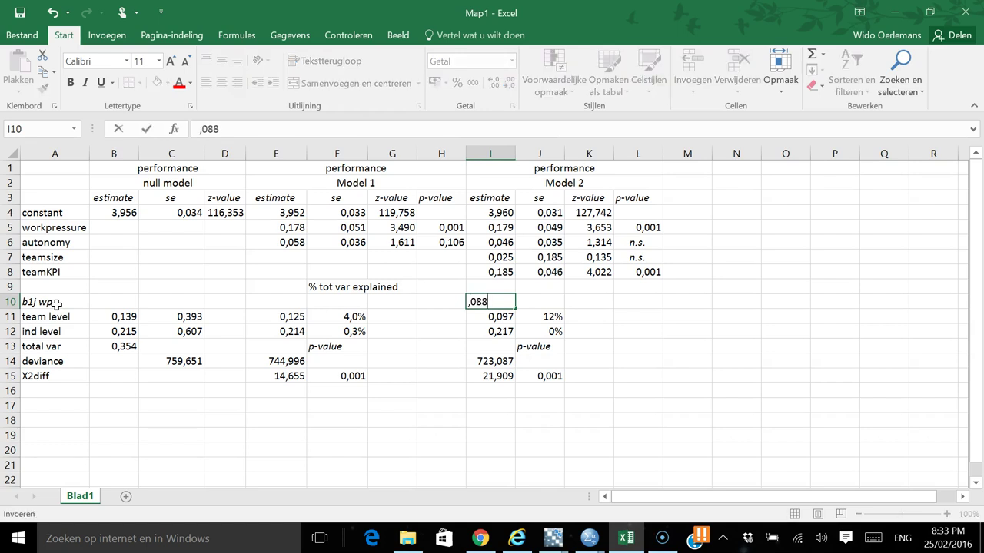
{"action": "key", "text": "Tab"}
- Look up the slope variance's standard error in MLwiN and enter 0,053 in cell J10
{"action": "key", "text": "alt+Tab"}
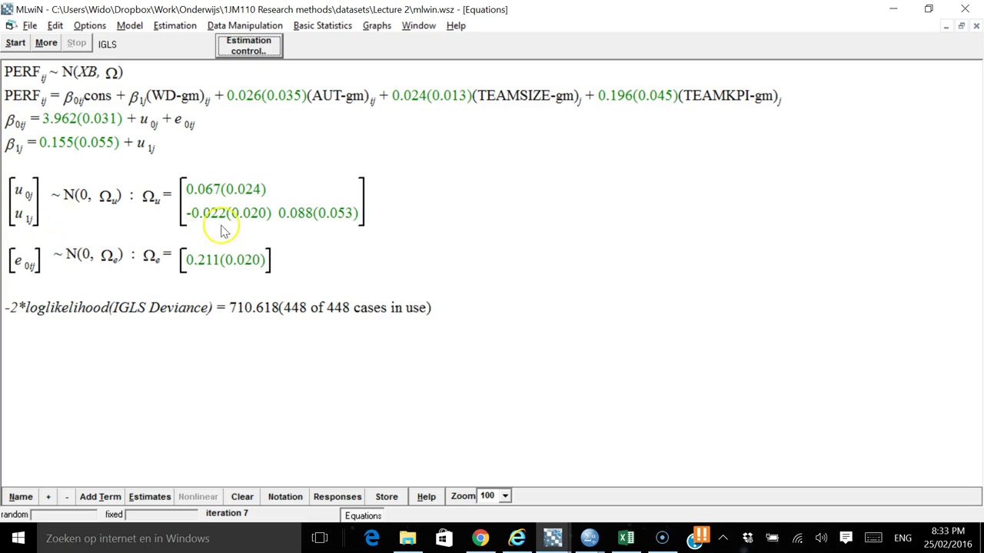
{"action": "key", "text": "alt+Tab"}
{"action": "type", "text": ",053"}
{"action": "key", "text": "Tab"}
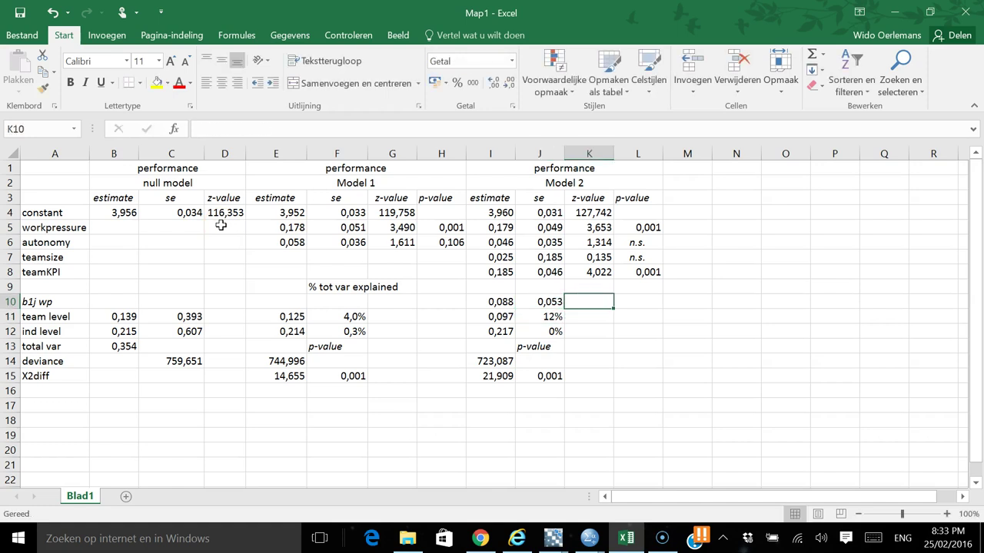
- Calculate the slope variance's z-value in cell K10 with the formula =I10/J10
{"action": "type", "text": "="}
{"action": "key", "text": "Left"}
{"action": "key", "text": "Left"}
{"action": "type", "text": "/"}
{"action": "key", "text": "Left"}
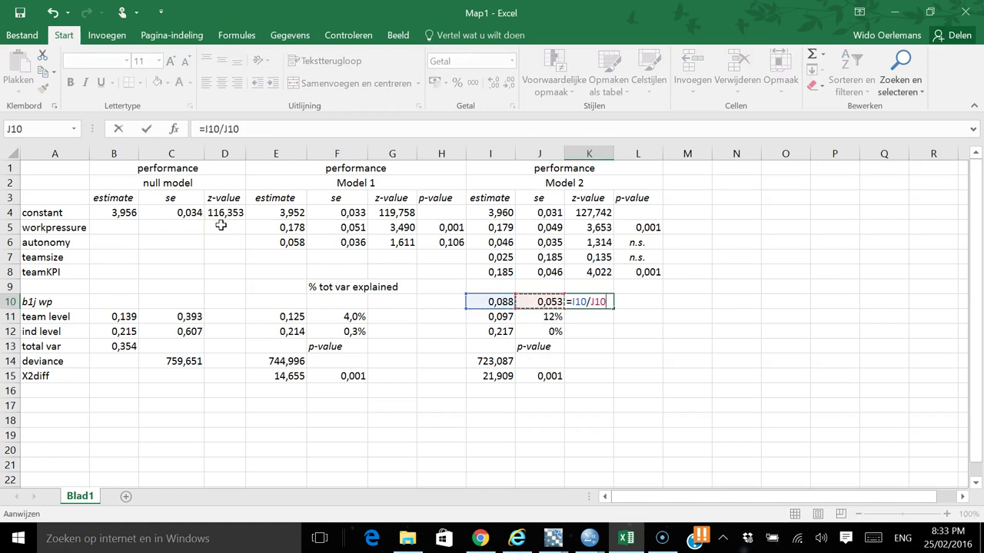
{"action": "key", "text": "Return"}
{"action": "key", "text": "Up"}
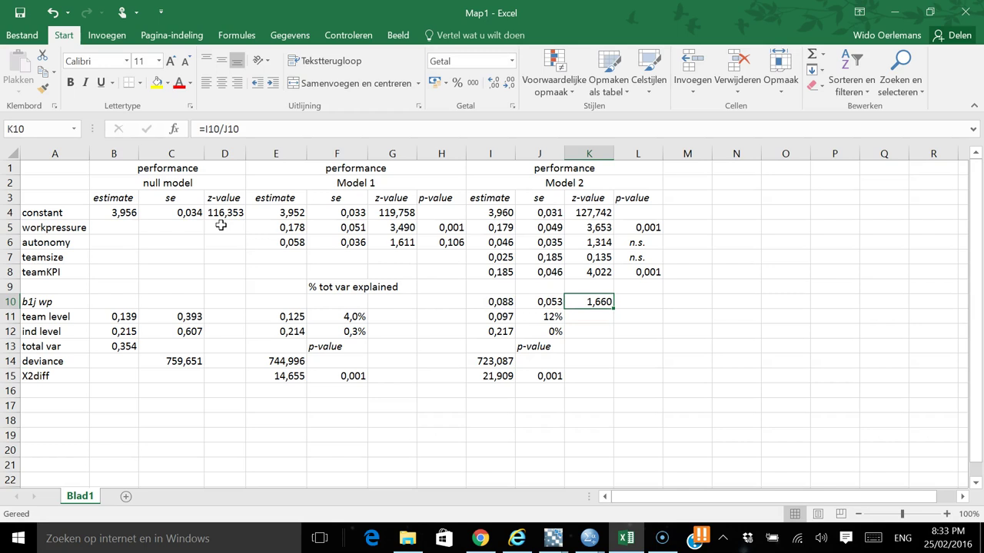
{"action": "key", "text": "Left"}
{"action": "key", "text": "Left"}
{"action": "key", "text": "Right"}
{"action": "key", "text": "Right"}
{"action": "key", "text": "Up"}
{"action": "key", "text": "Up"}
{"action": "key", "text": "Down"}
{"action": "key", "text": "Down"}
- In the MLwiN equations, remove the team-level random slope from the WD-gm term
{"action": "key", "text": "alt+Tab"}
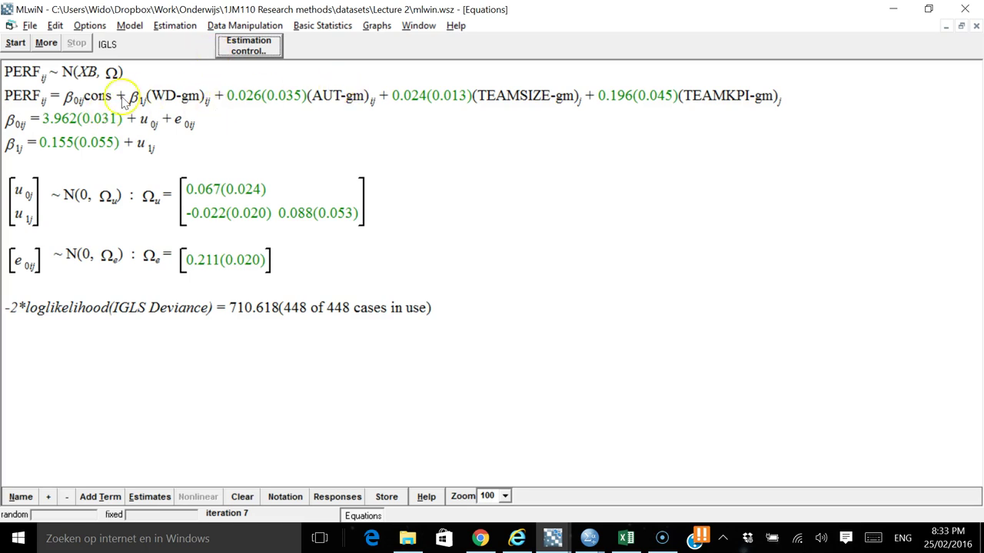
{"action": "left_click", "coordinate": [150, 97]}
{"action": "left_click", "coordinate": [144, 180]}
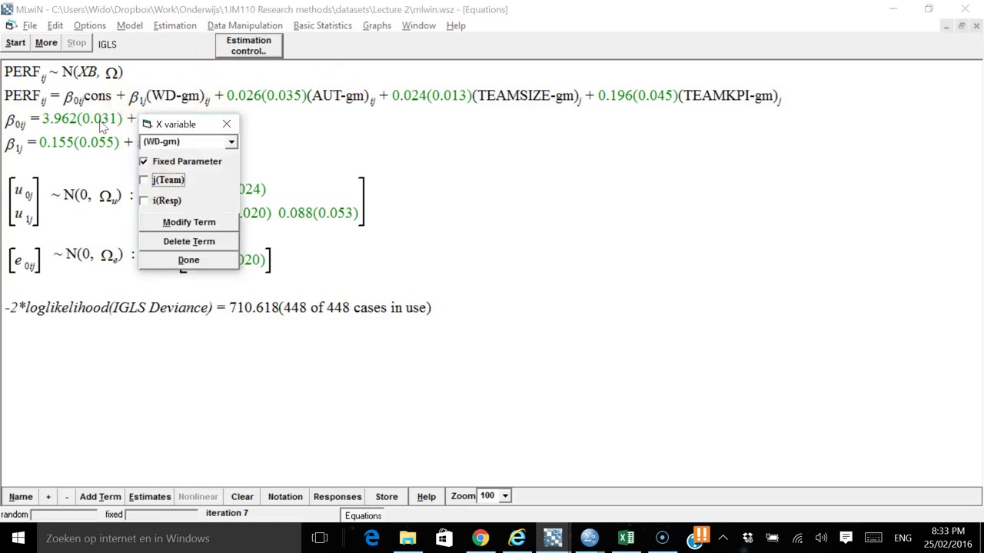
{"action": "left_click", "coordinate": [177, 260]}
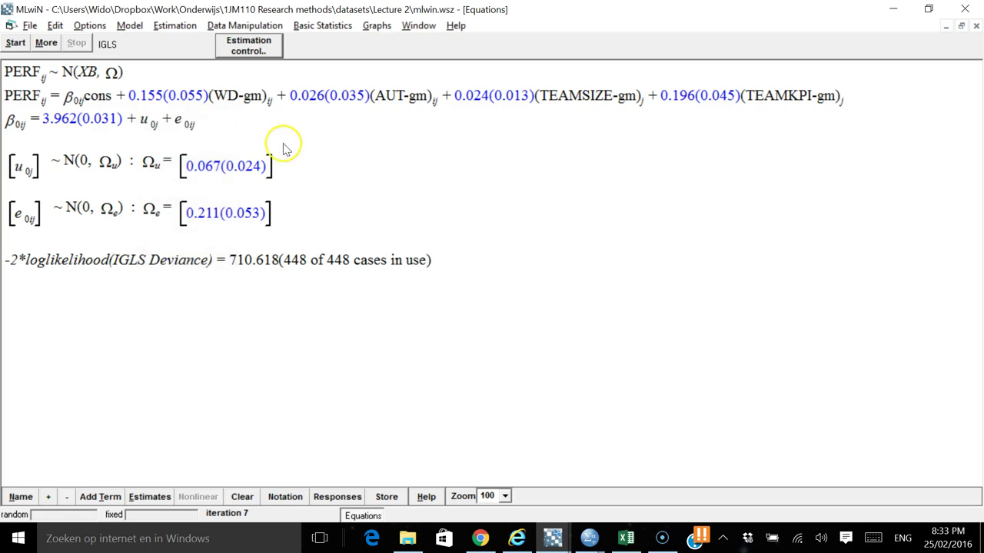
- Let the AUT-gm coefficient vary at the j(Team) level and run the model estimation
{"action": "left_click", "coordinate": [300, 97]}
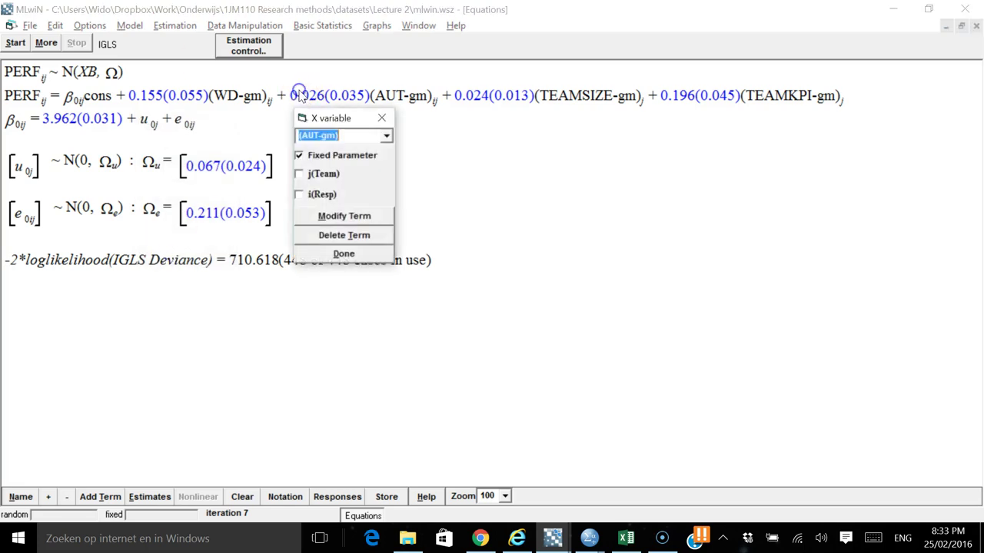
{"action": "left_click", "coordinate": [300, 174]}
{"action": "left_click", "coordinate": [331, 254]}
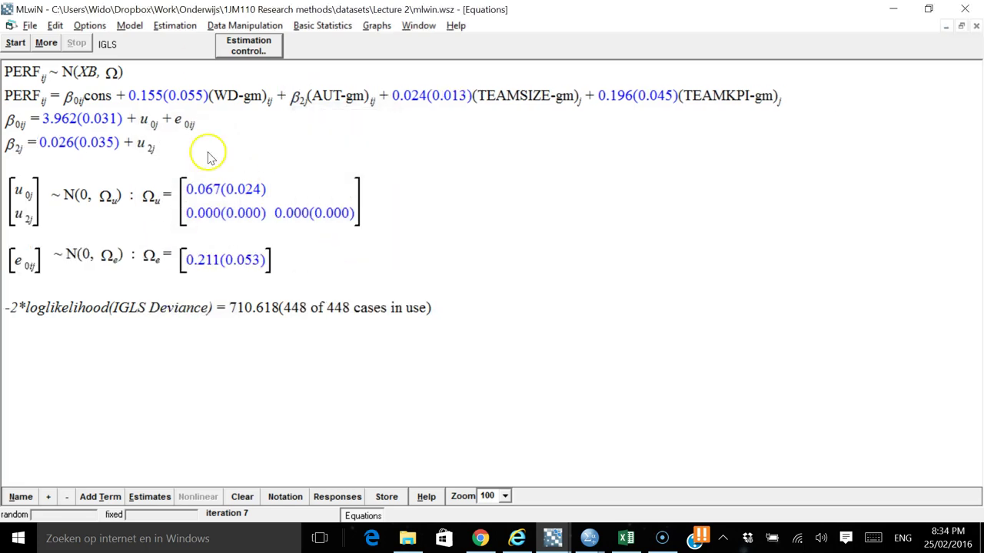
{"action": "left_click", "coordinate": [14, 44]}
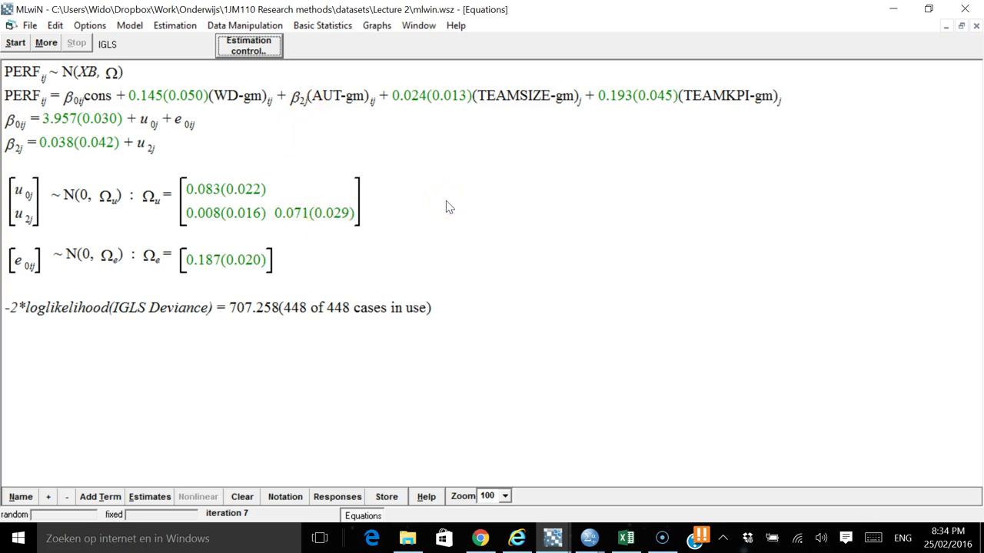
- Switch to the Excel table and relabel cell A10 as "b2j aut"
{"action": "key", "text": "alt+Tab"}
{"action": "key", "text": "Left"}
{"action": "key", "text": "Left"}
{"action": "key", "text": "Left"}
{"action": "key", "text": "Left"}
{"action": "key", "text": "Left"}
{"action": "key", "text": "Left"}
{"action": "key", "text": "Left"}
{"action": "key", "text": "Left"}
{"action": "key", "text": "Left"}
{"action": "key", "text": "Left"}
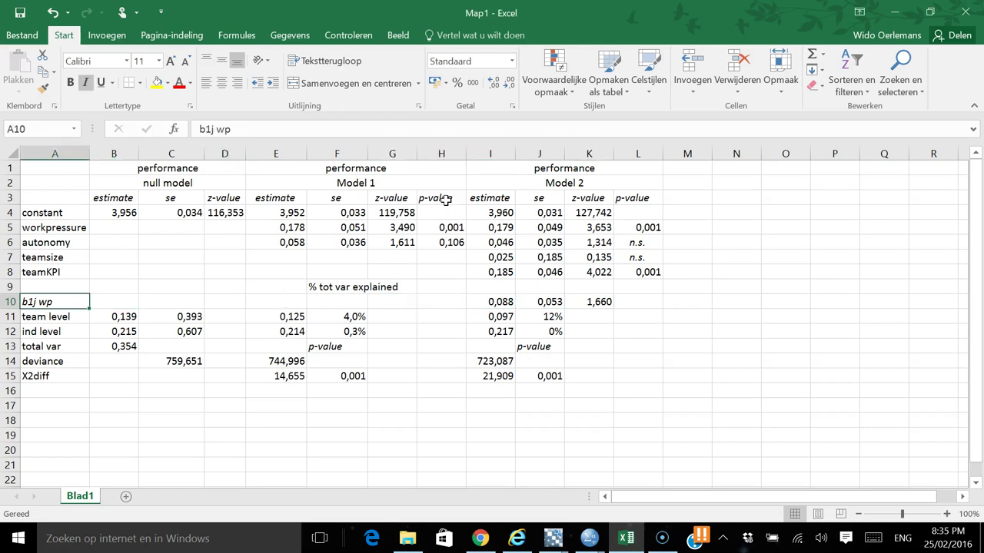
{"action": "type", "text": "b2"}
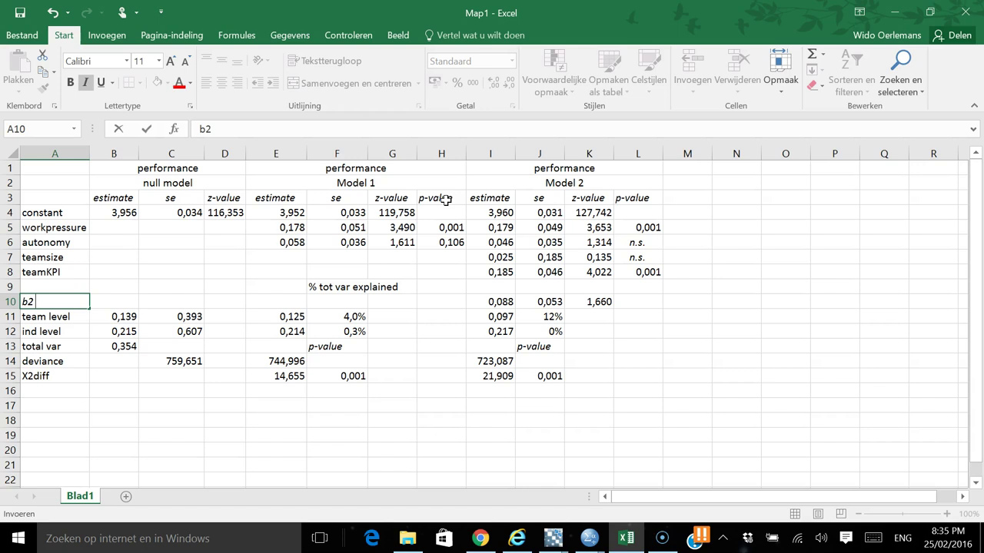
{"action": "type", "text": "j aut"}
{"action": "key", "text": "Return"}
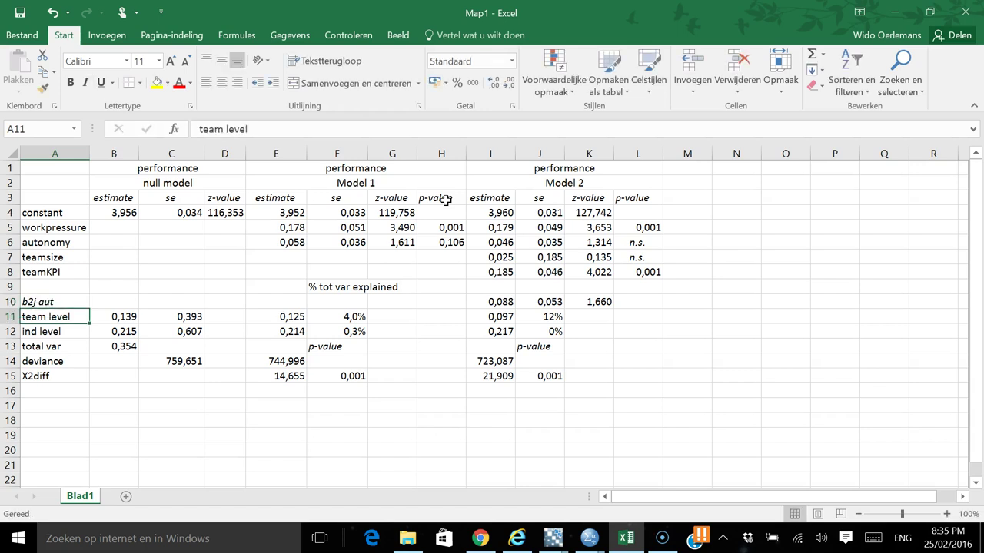
- Move the estimate, standard error and z-value from I10:K10 to M10:O10
{"action": "key", "text": "Up"}
{"action": "key", "text": "Right"}
{"action": "key", "text": "Right"}
{"action": "key", "text": "Right"}
{"action": "key", "text": "Right"}
{"action": "key", "text": "Right"}
{"action": "key", "text": "Right"}
{"action": "key", "text": "Right"}
{"action": "key", "text": "Right"}
{"action": "key", "text": "alt+Tab"}
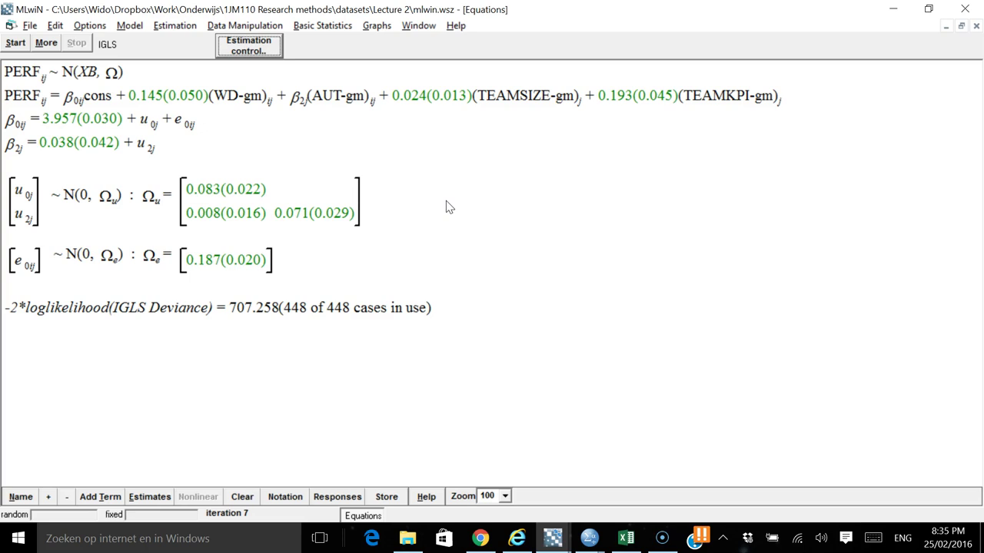
{"action": "key", "text": "alt+Tab"}
{"action": "key", "text": "shift+Right"}
{"action": "key", "text": "shift+Right"}
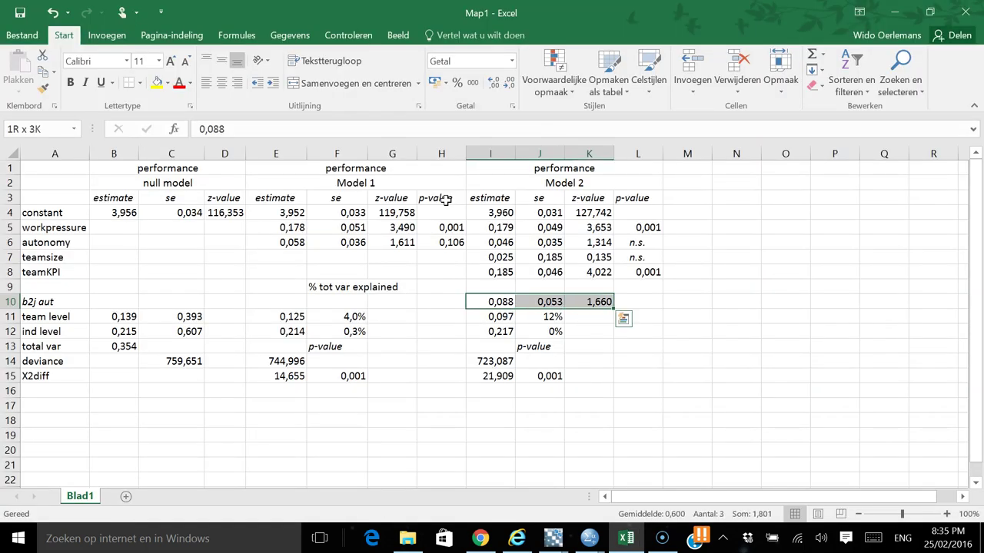
{"action": "key", "text": "ctrl+c"}
{"action": "key", "text": "Right"}
{"action": "key", "text": "Right"}
{"action": "key", "text": "Right"}
{"action": "key", "text": "Right"}
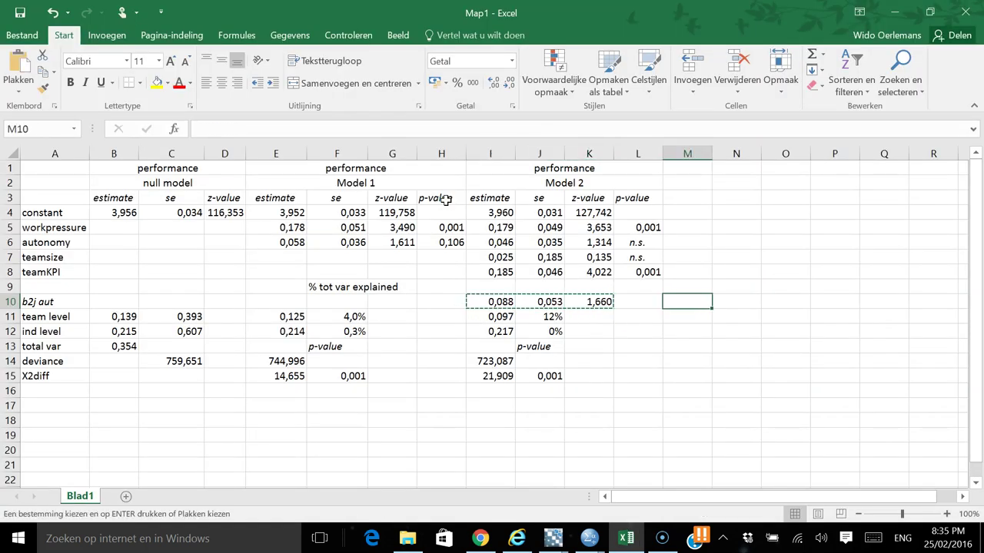
{"action": "key", "text": "ctrl+v"}
{"action": "key", "text": "Escape"}
{"action": "key", "text": "Up"}
{"action": "key", "text": "Up"}
{"action": "key", "text": "Down"}
{"action": "key", "text": "Down"}
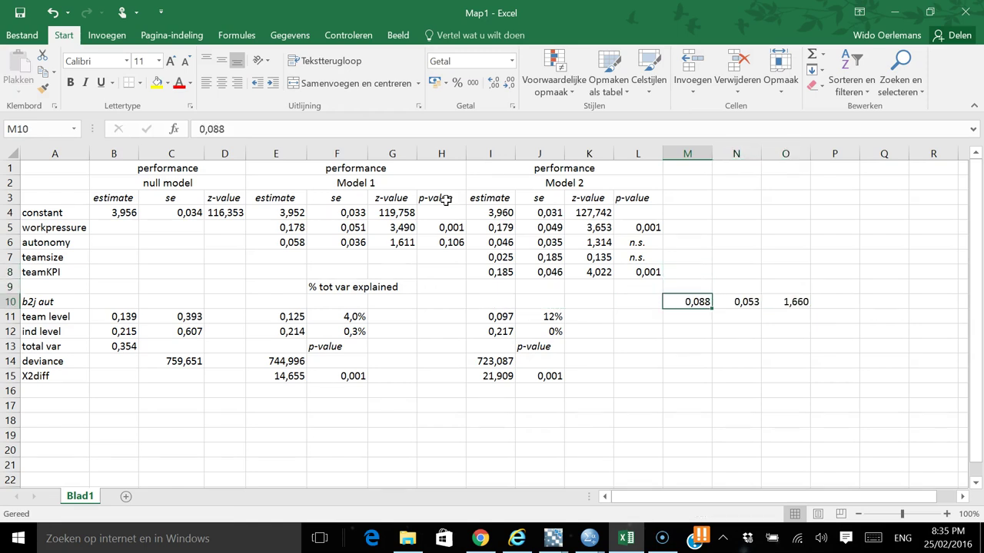
- Enter the autonomy slope variance from MLwiN, with estimate 0,071 in M10 and standard error 0,029 in N10
{"action": "key", "text": "alt+Tab"}
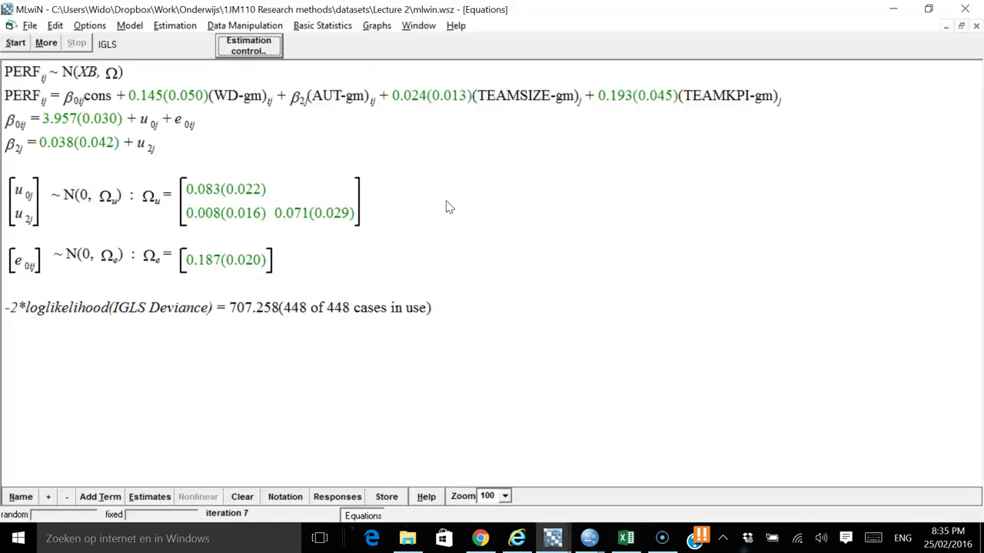
{"action": "key", "text": "alt+Tab"}
{"action": "type", "text": ",071"}
{"action": "key", "text": "Tab"}
{"action": "key", "text": "alt+Tab"}
{"action": "key", "text": "alt+Tab"}
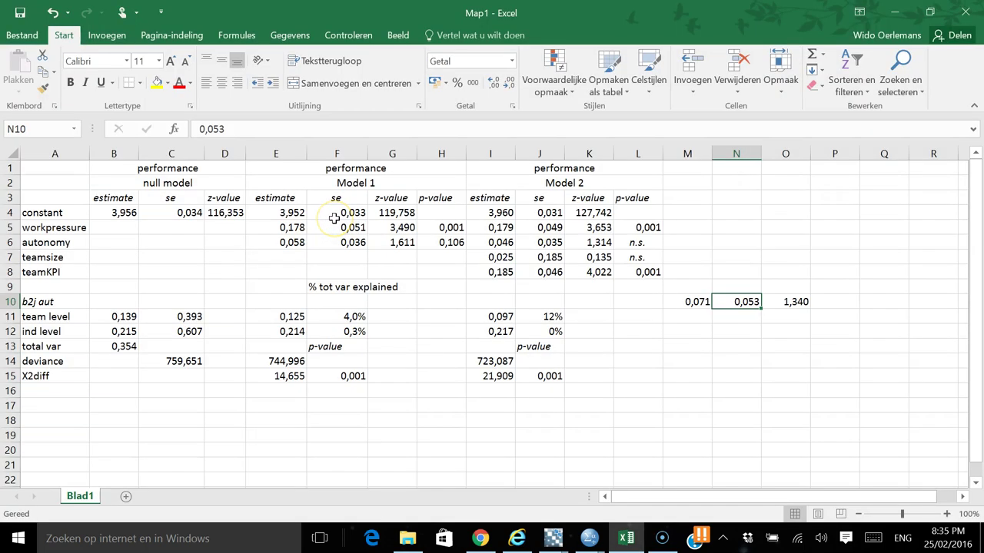
{"action": "type", "text": ",029"}
{"action": "key", "text": "Tab"}
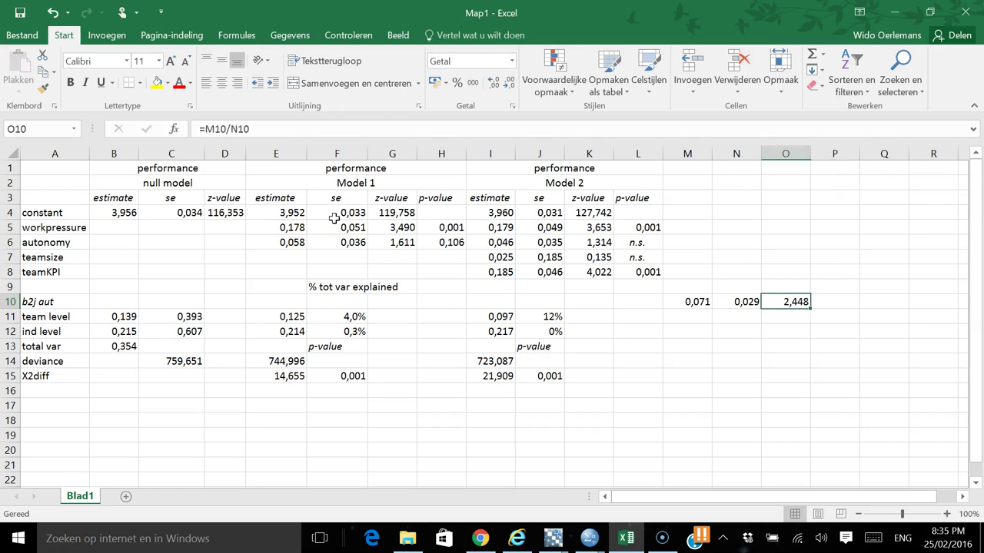
- Enter "p<.05" as the significance of the autonomy slope in cell P10
{"action": "key", "text": "Tab"}
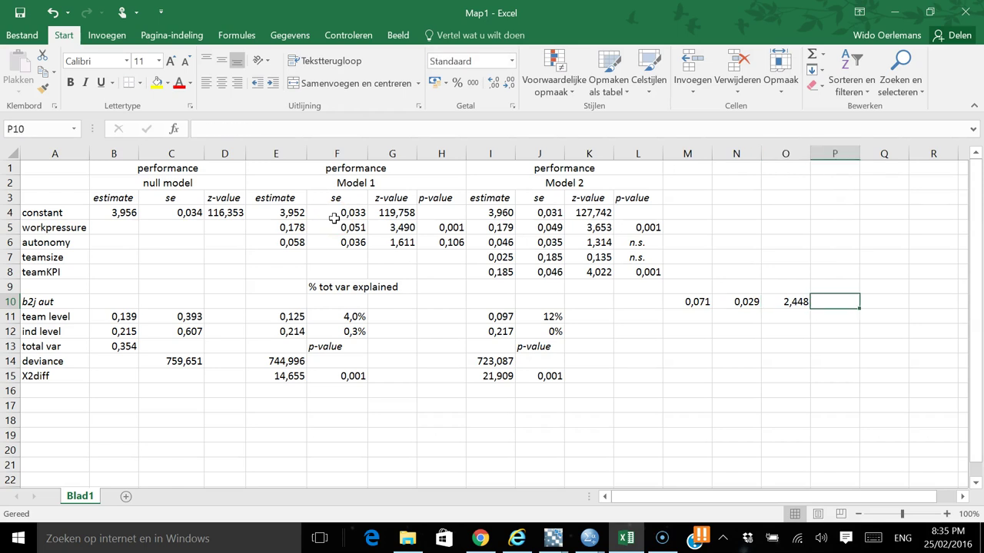
{"action": "type", "text": "p<.05"}
{"action": "key", "text": "Return"}
{"action": "key", "text": "Up"}
- Switch to the MLwiN window that holds the Command interface and the cpro output
{"action": "key", "text": "alt+Tab"}
{"action": "key", "text": "alt+Tab"}
{"action": "left_click", "coordinate": [368, 197]}
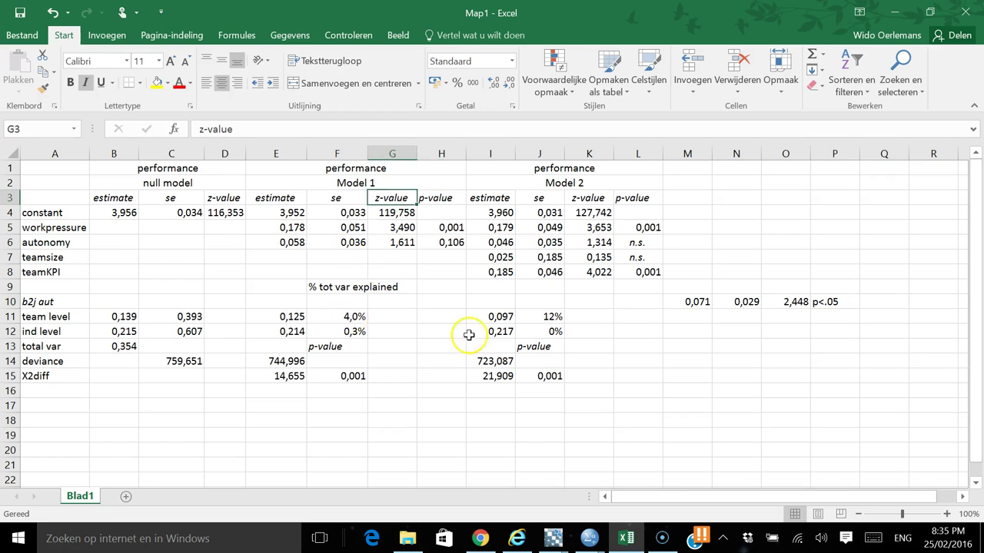
{"action": "left_click", "coordinate": [555, 538]}
{"action": "left_click", "coordinate": [538, 500]}
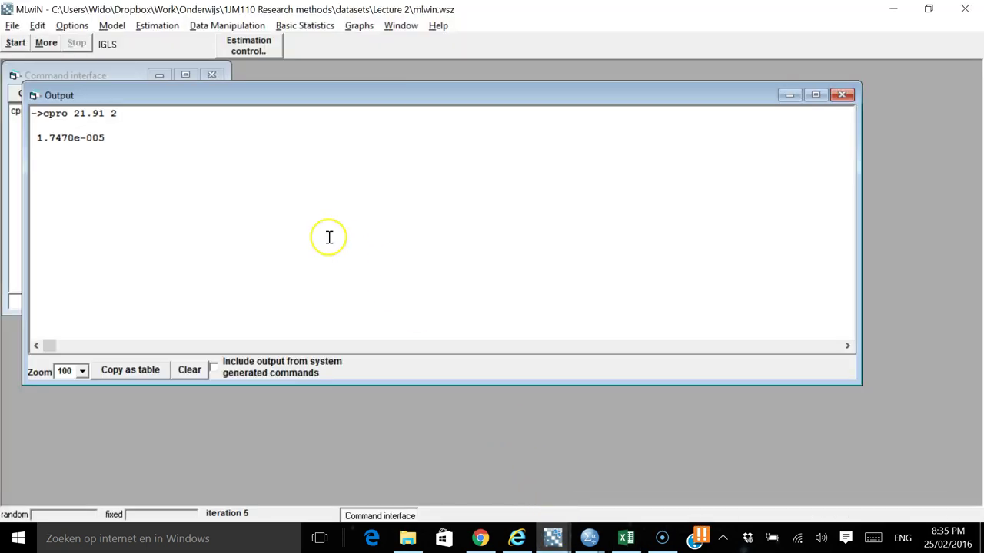
- Run the command npro 2.448 in the Command interface and bring the Output window forward to read its result
{"action": "left_click", "coordinate": [112, 25]}
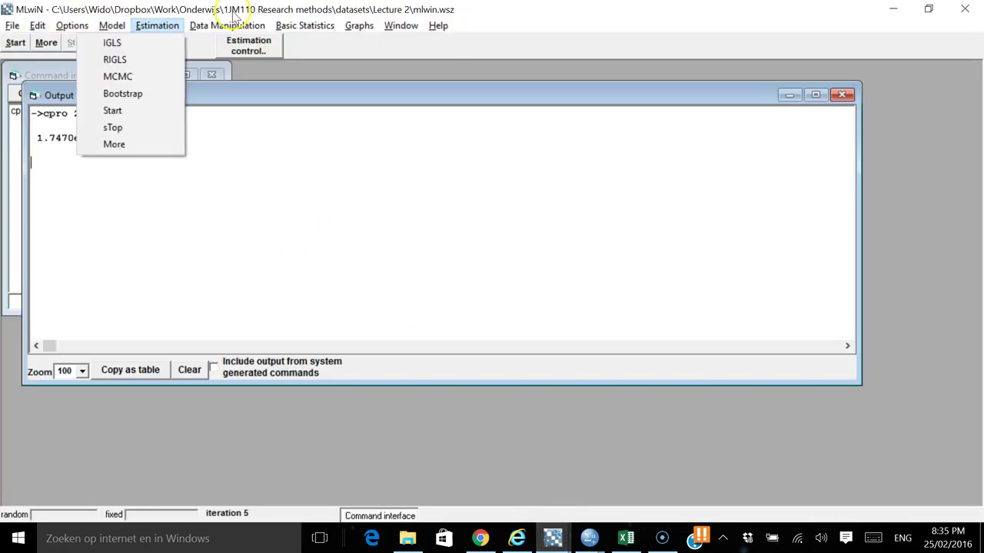
{"action": "left_click", "coordinate": [159, 93]}
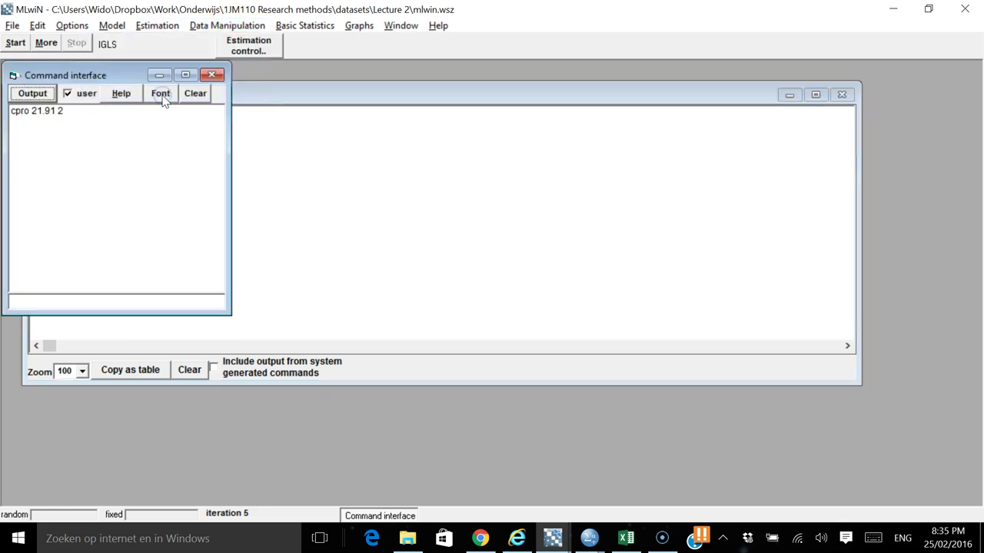
{"action": "left_click", "coordinate": [101, 302]}
{"action": "type", "text": "npro"}
{"action": "key", "text": "alt+Tab"}
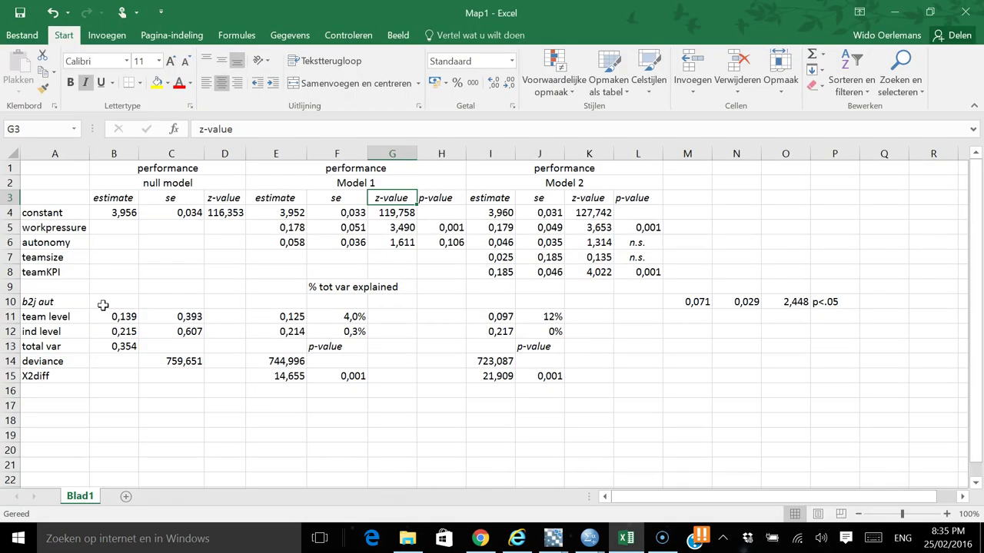
{"action": "type", "text": "2.4"}
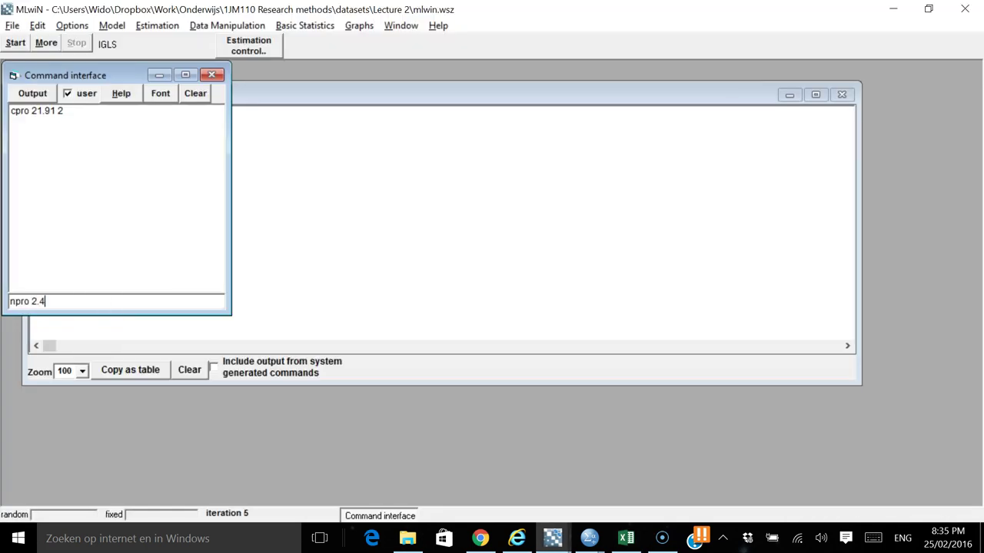
{"action": "type", "text": "48"}
{"action": "key", "text": "Return"}
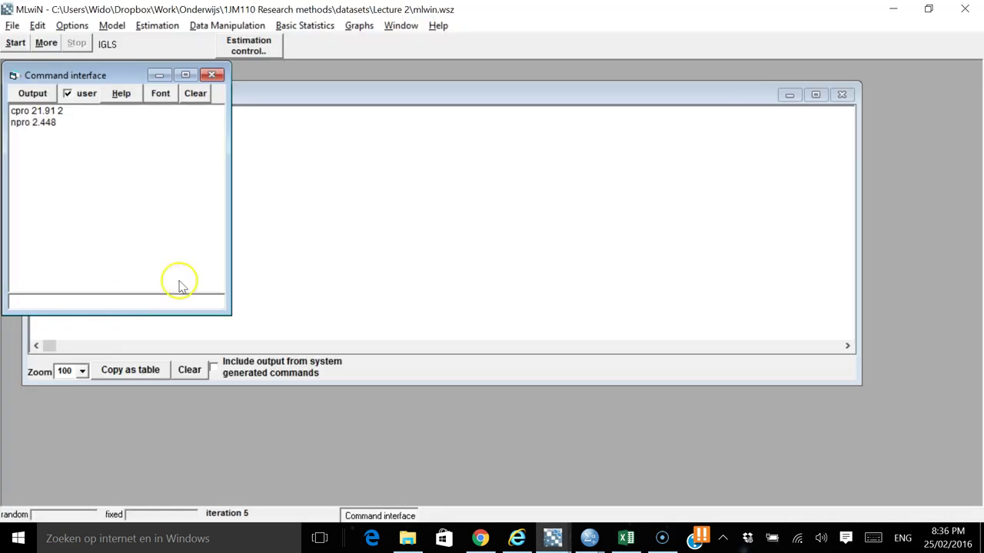
{"action": "left_click", "coordinate": [258, 257]}
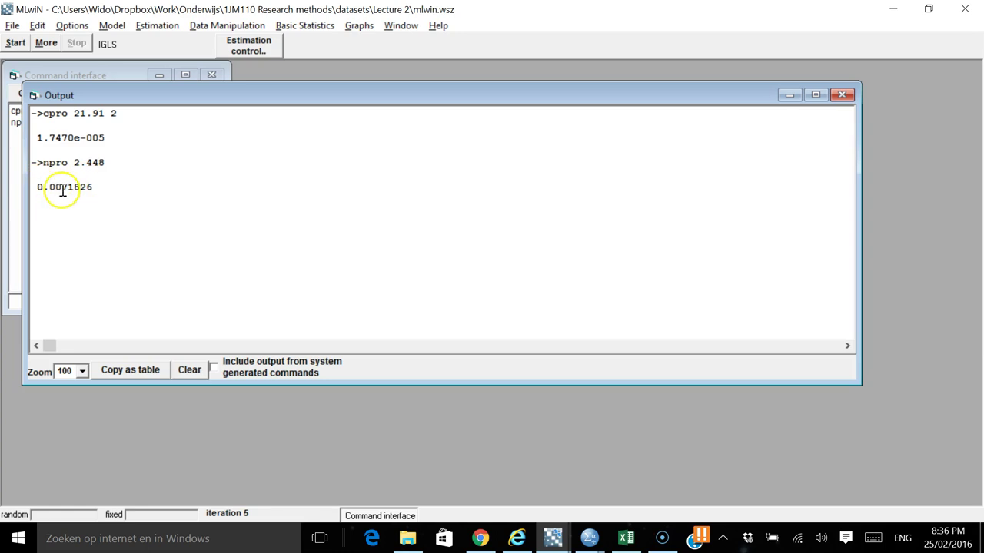
- Replace the significance note for the autonomy slope in cell P10 of the Excel sheet with the p-value 0,014
{"action": "key", "text": "alt+Tab"}
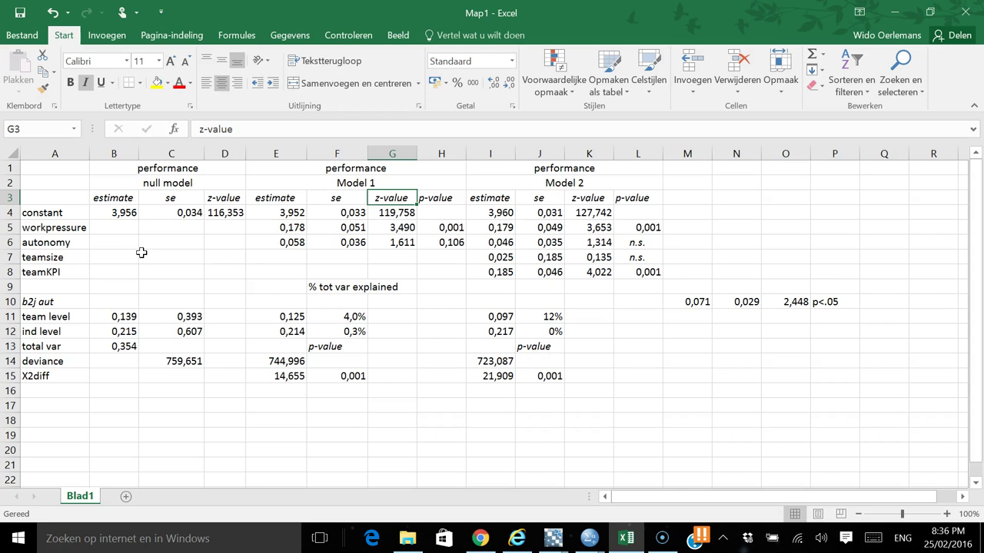
{"action": "key", "text": "alt+Tab"}
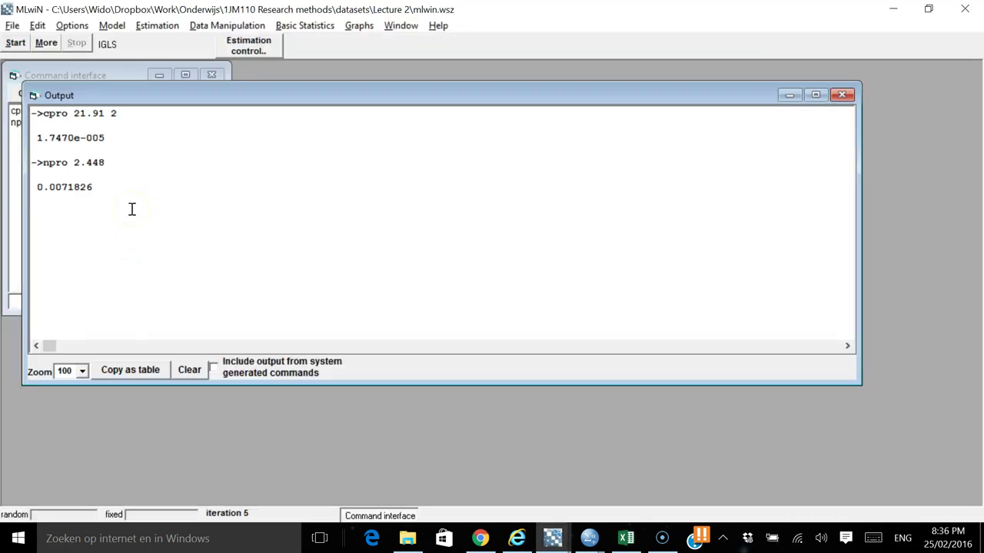
{"action": "key", "text": "alt+Tab"}
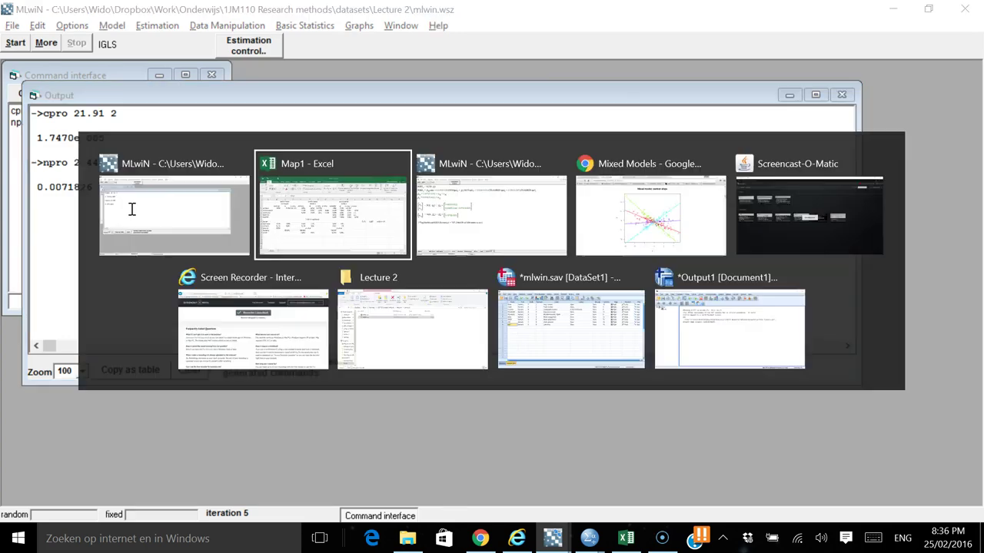
{"action": "key", "text": "Right"}
{"action": "key", "text": "Right"}
{"action": "key", "text": "Right"}
{"action": "key", "text": "Right"}
{"action": "key", "text": "Right"}
{"action": "key", "text": "Right"}
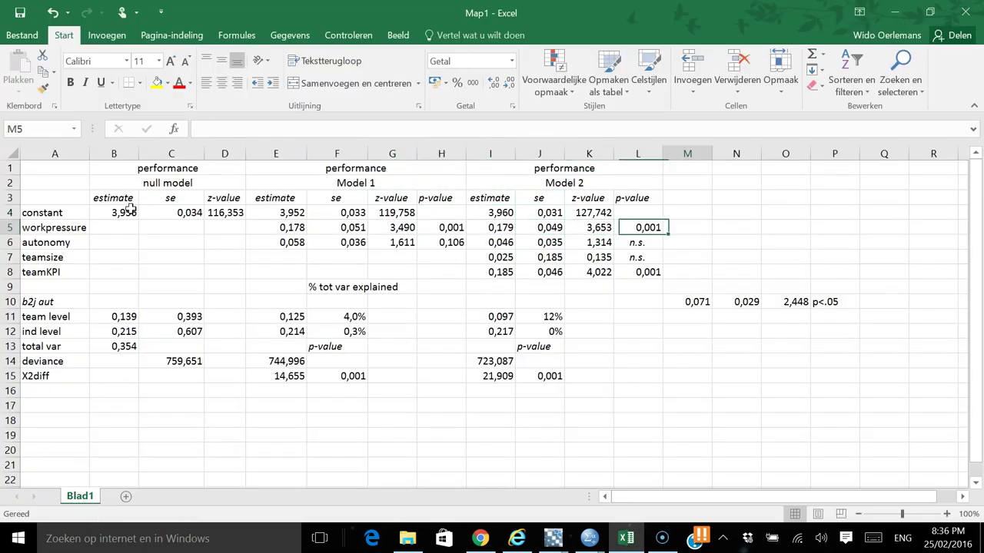
{"action": "key", "text": "Down"}
{"action": "key", "text": "Down"}
{"action": "key", "text": "Down"}
{"action": "key", "text": "Down"}
{"action": "key", "text": "Down"}
{"action": "key", "text": "Left"}
{"action": "key", "text": "Left"}
{"action": "key", "text": "Right"}
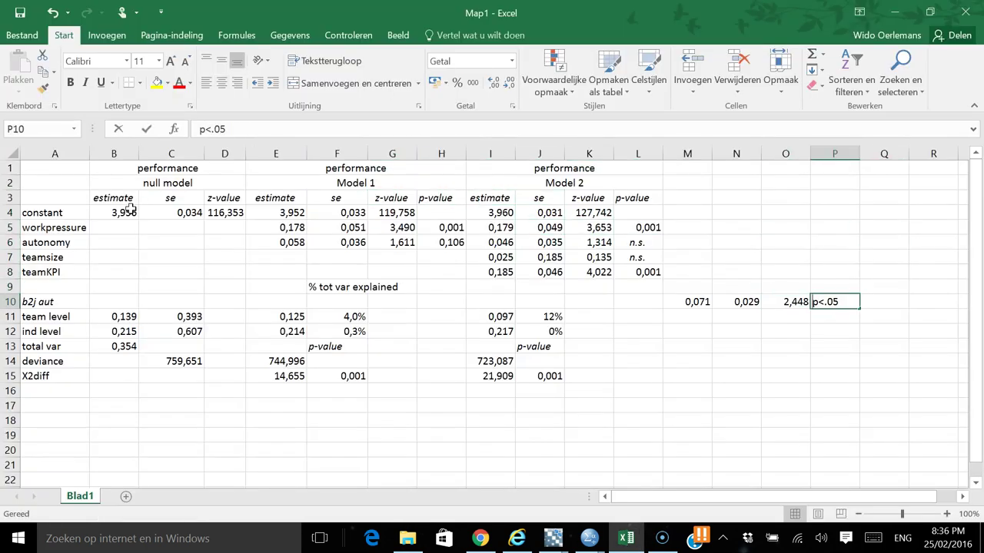
{"action": "type", "text": ".014"}
{"action": "key", "text": "ctrl+Return"}
{"action": "key", "text": "Left"}
{"action": "key", "text": "Right"}
{"action": "type", "text": "0,014"}
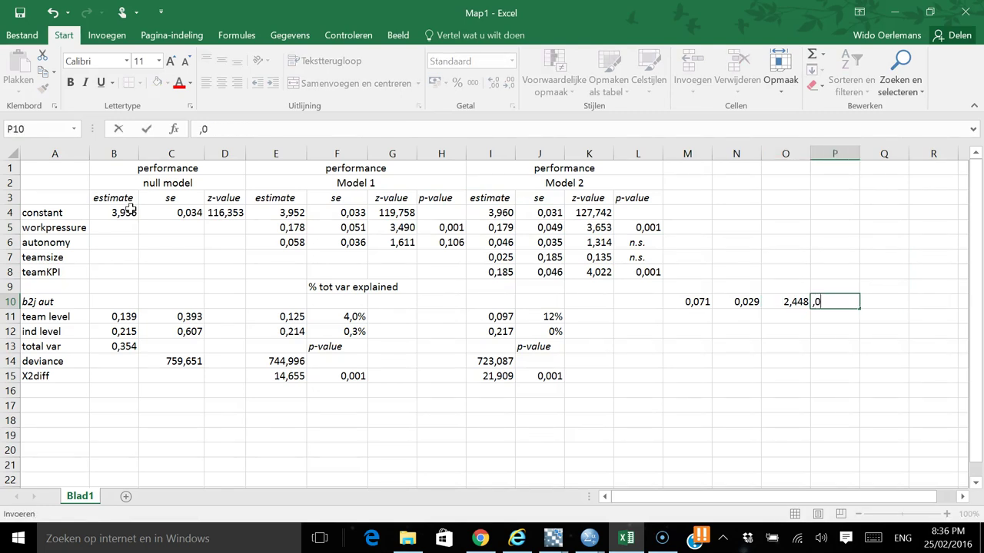
{"action": "key", "text": "Return"}
{"action": "key", "text": "Up"}
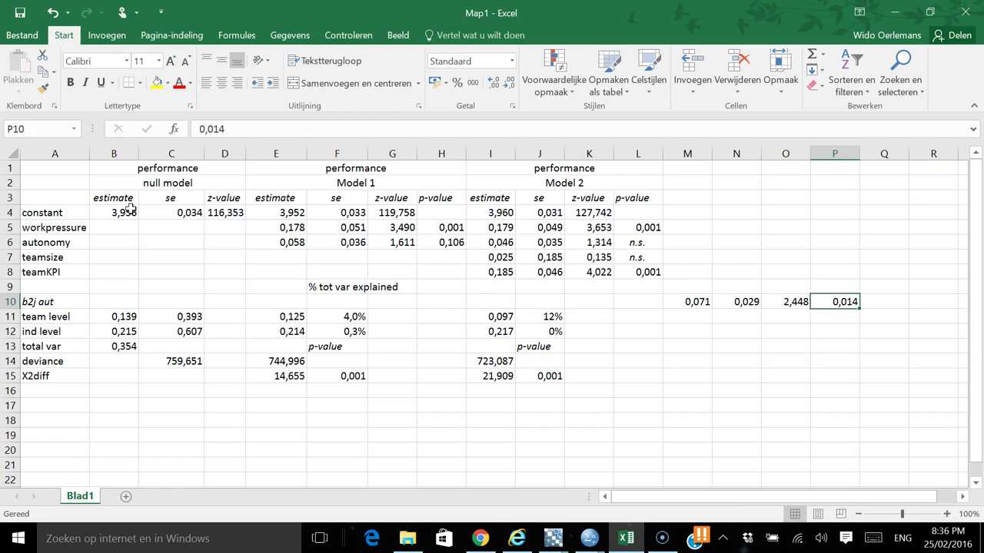
- Copy the Model 2 headings estimate, se, z-value and p-value from I3:L3 to M3:P3
{"action": "key", "text": "Left"}
{"action": "key", "text": "Left"}
{"action": "key", "text": "Left"}
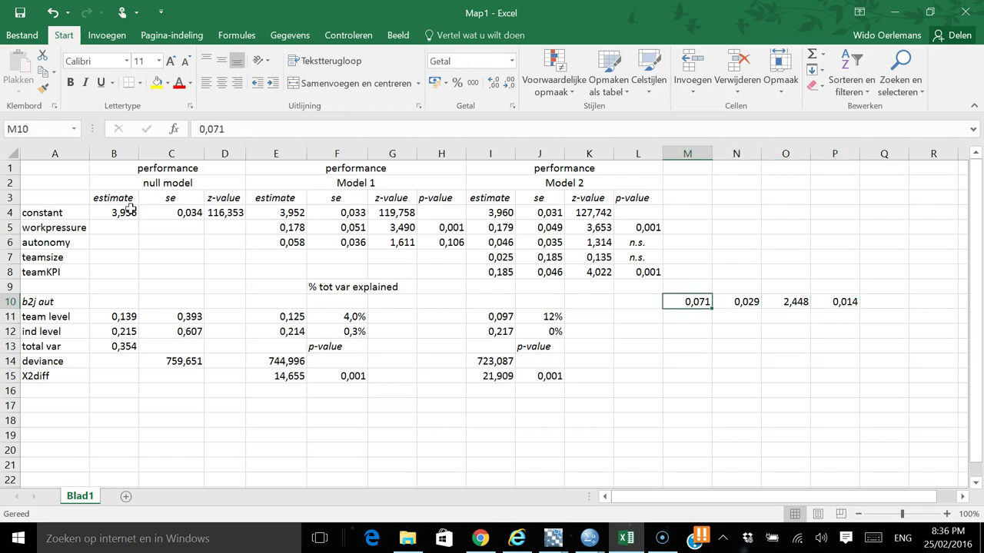
{"action": "key", "text": "Up"}
{"action": "key", "text": "Up"}
{"action": "key", "text": "Up"}
{"action": "key", "text": "Up"}
{"action": "key", "text": "Up"}
{"action": "key", "text": "Up"}
{"action": "key", "text": "Up"}
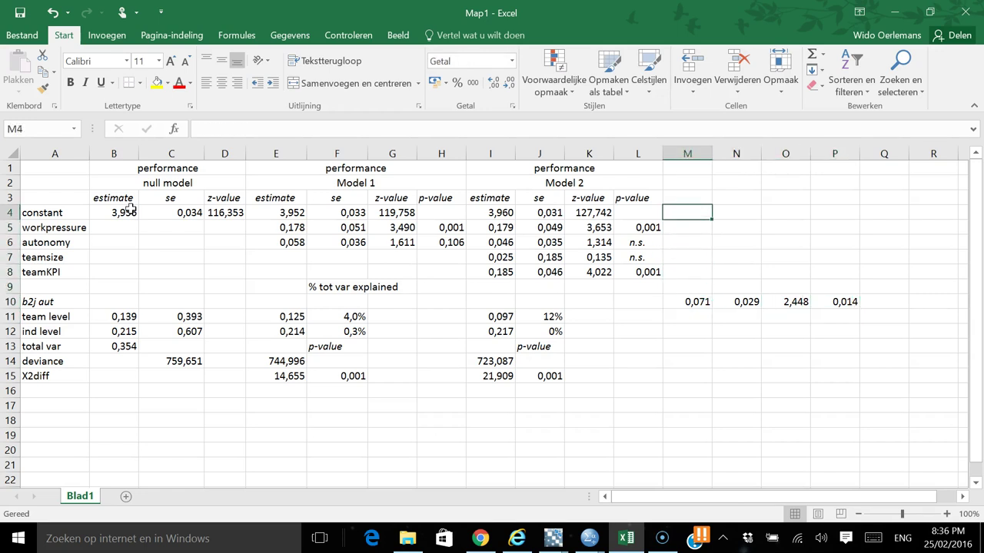
{"action": "key", "text": "Left"}
{"action": "key", "text": "Left"}
{"action": "key", "text": "Left"}
{"action": "key", "text": "Left"}
{"action": "key", "text": "shift+Right"}
{"action": "key", "text": "shift+Right"}
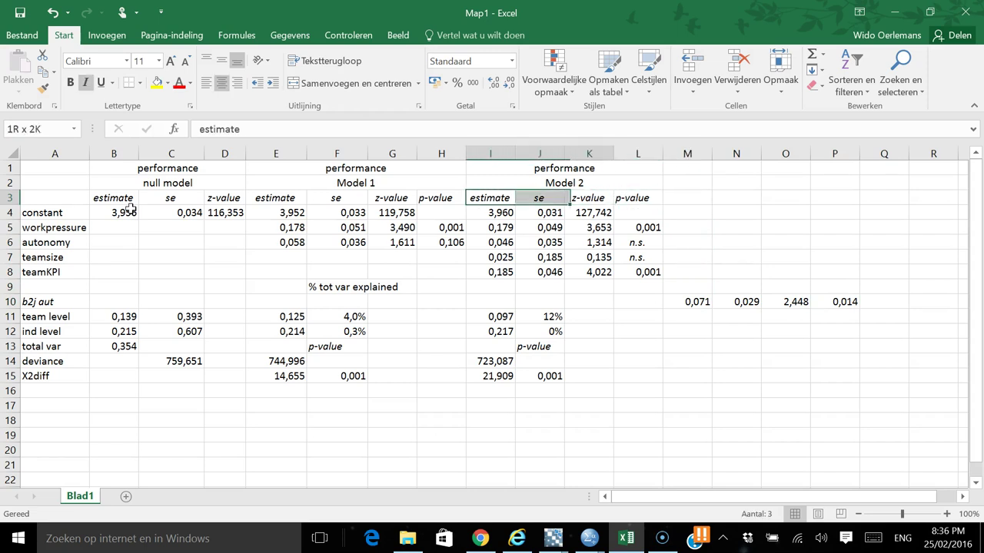
{"action": "key", "text": "ctrl+c"}
{"action": "key", "text": "shift+Right"}
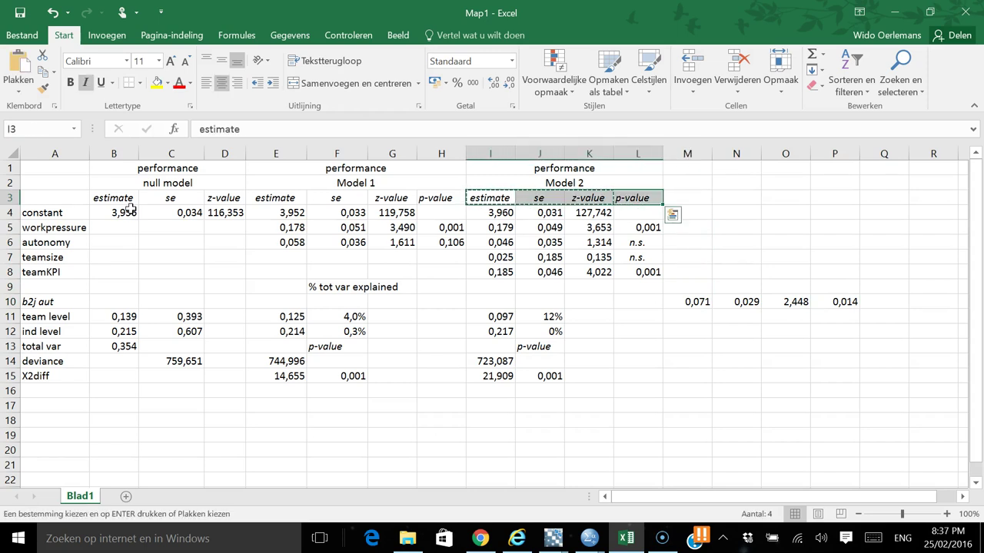
{"action": "key", "text": "ctrl+c"}
{"action": "key", "text": "Right"}
{"action": "key", "text": "Right"}
{"action": "key", "text": "Right"}
{"action": "key", "text": "Right"}
{"action": "key", "text": "Right"}
{"action": "key", "text": "ctrl+v"}
{"action": "key", "text": "Left"}
{"action": "key", "text": "Left"}
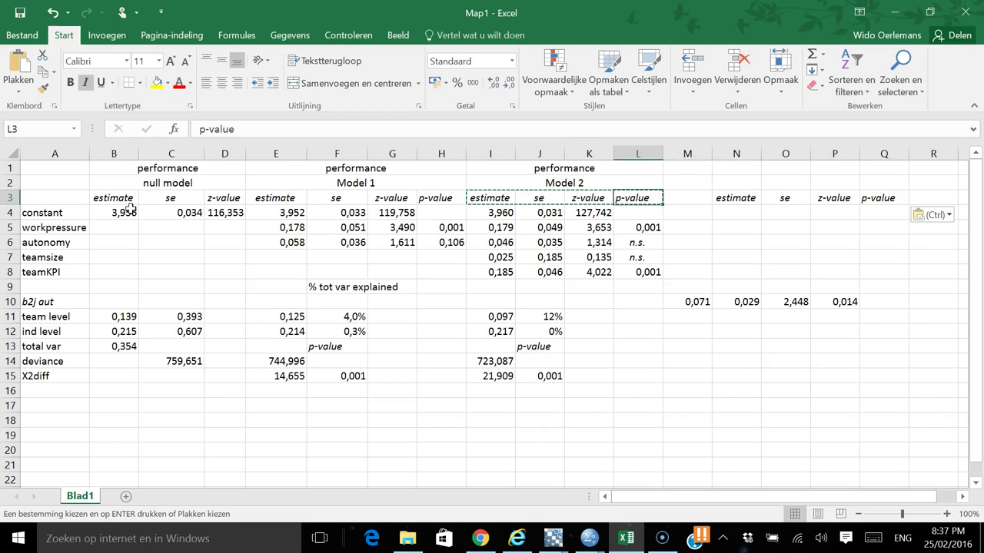
{"action": "key", "text": "Right"}
{"action": "key", "text": "ctrl+v"}
- Clear the surplus p-value heading from cell Q3 and return to the first cell under the new estimate heading
{"action": "key", "text": "Right"}
{"action": "key", "text": "Right"}
{"action": "key", "text": "Right"}
{"action": "key", "text": "Right"}
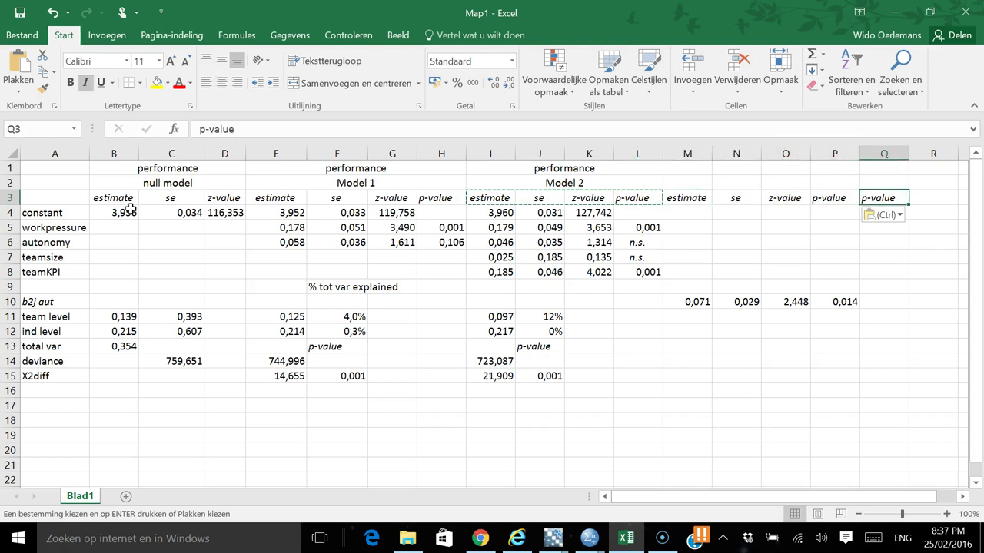
{"action": "key", "text": "Delete"}
{"action": "key", "text": "Left"}
{"action": "key", "text": "Left"}
{"action": "key", "text": "Left"}
{"action": "key", "text": "Left"}
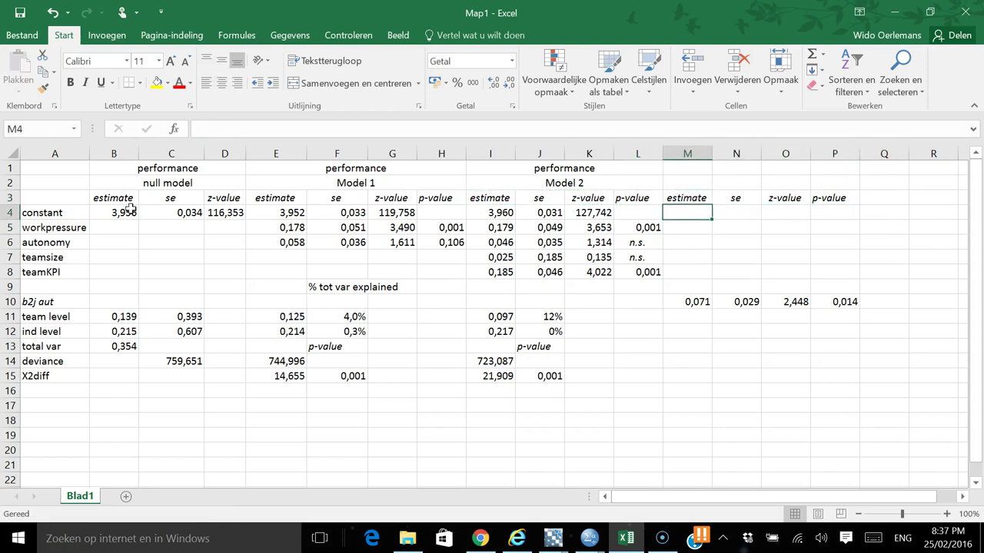
- Switch to the MLwiN window that holds the fitted PERF model equations with the random autonomy slope
{"action": "key", "text": "alt+Tab"}
{"action": "key", "text": "alt+Tab"}
{"action": "key", "text": "alt+Tab"}
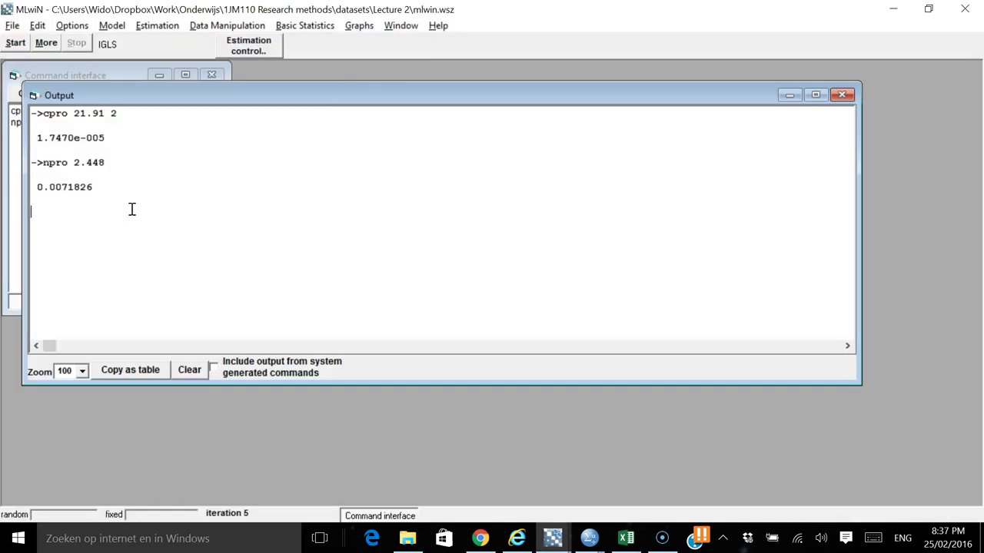
{"action": "left_click", "coordinate": [789, 95]}
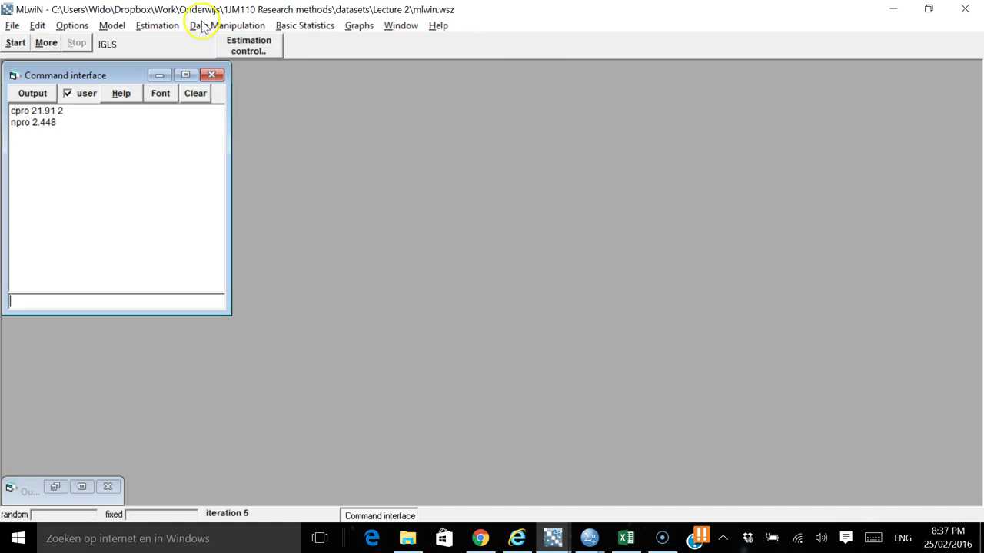
{"action": "left_click", "coordinate": [112, 26]}
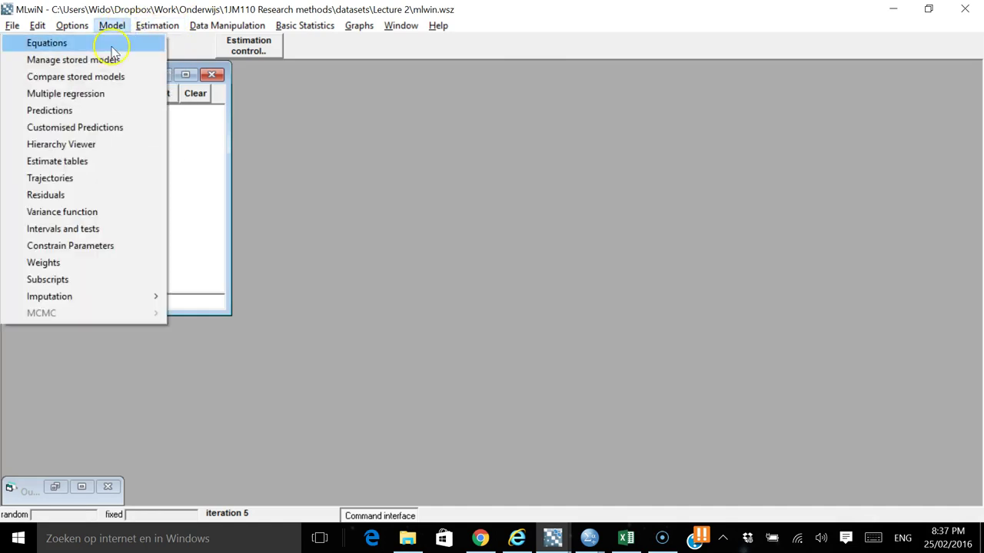
{"action": "left_click", "coordinate": [112, 44]}
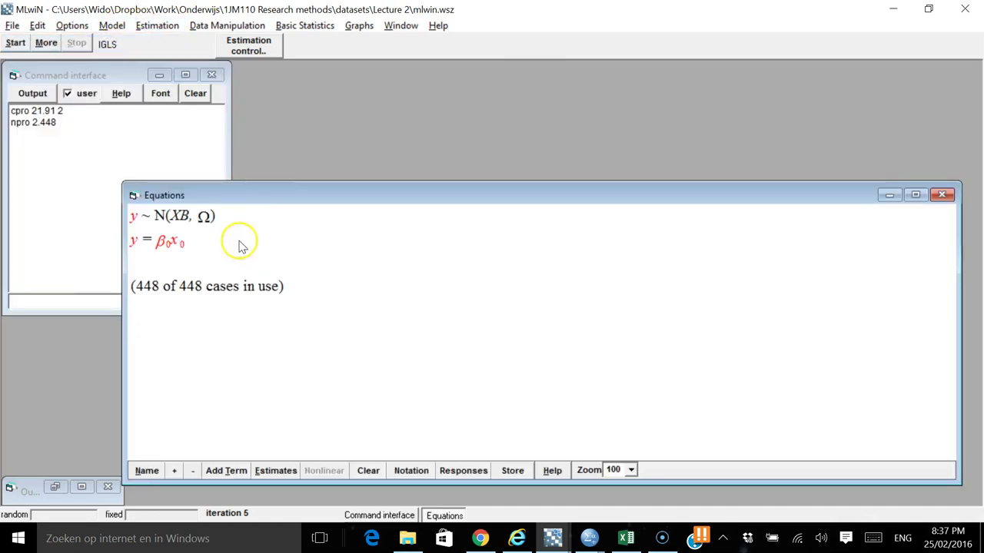
{"action": "left_click", "coordinate": [553, 539]}
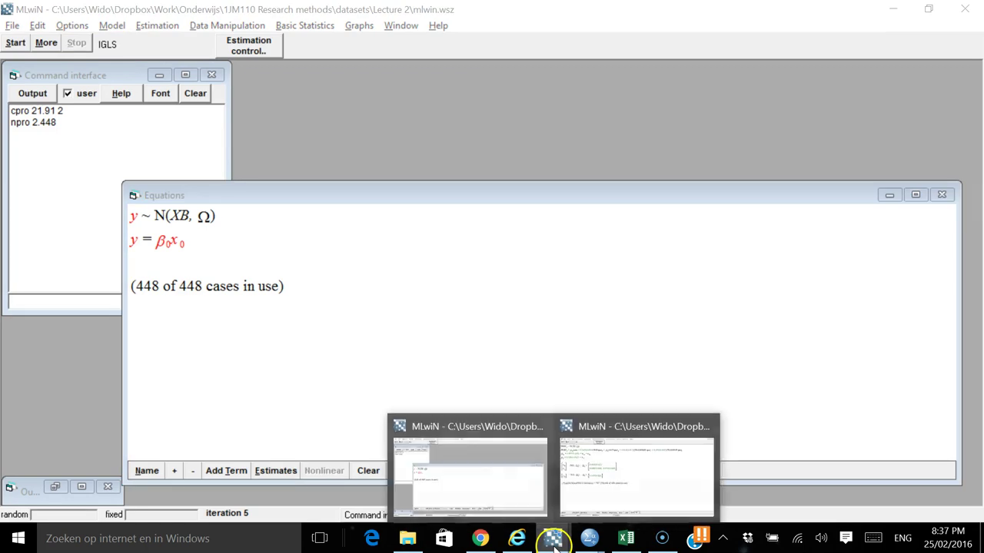
{"action": "left_click", "coordinate": [610, 469]}
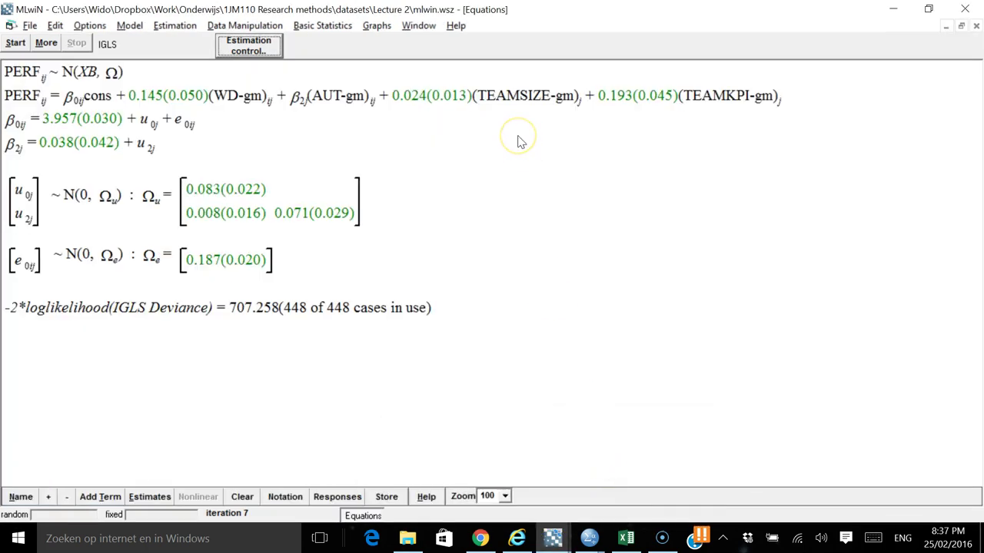
- Enter the constant from the MLwiN equations in Excel, with estimate 3,957 in M4 and standard error 0,030 in N4
{"action": "key", "text": "alt+Tab"}
{"action": "key", "text": "alt+Tab"}
{"action": "key", "text": "alt+Tab"}
{"action": "key", "text": "Tab"}
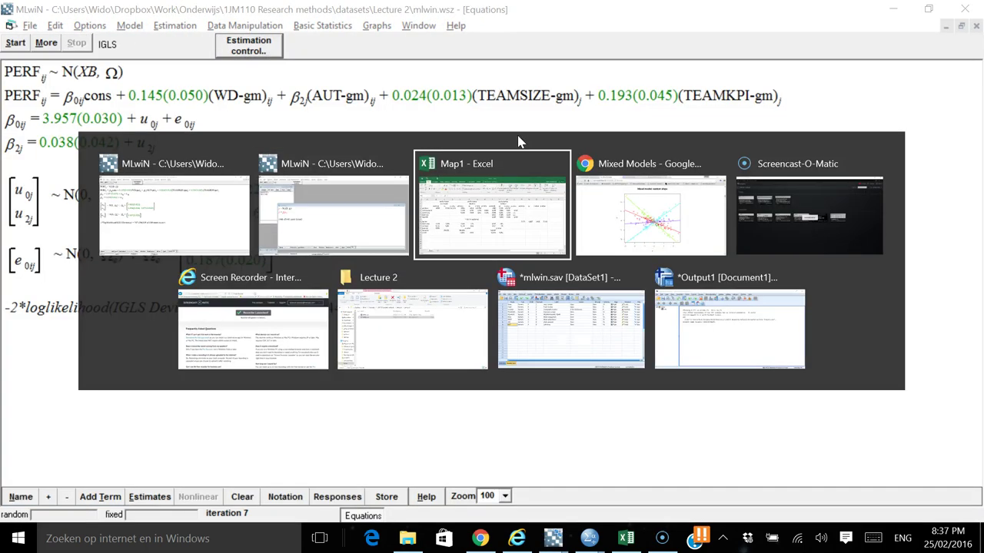
{"action": "key", "text": "alt+Tab"}
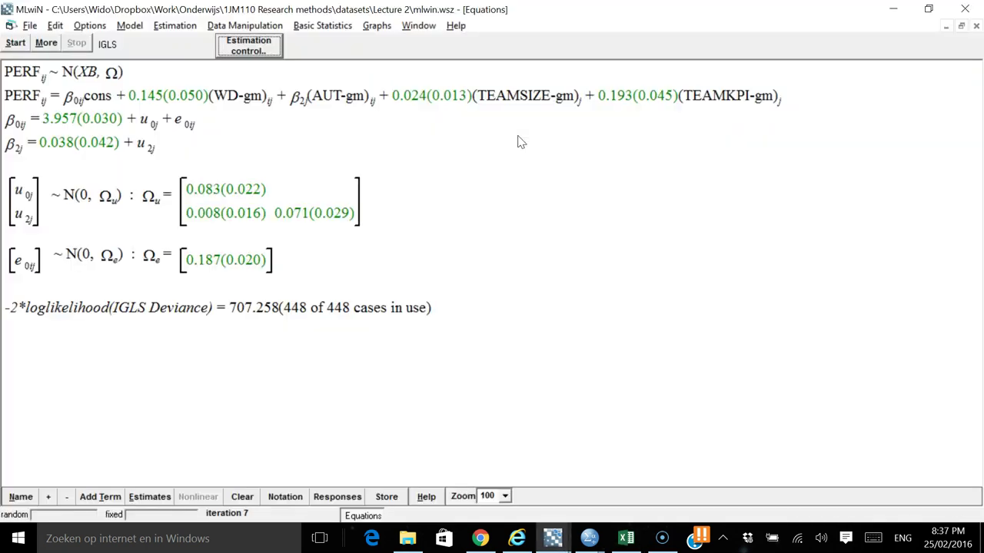
{"action": "key", "text": "alt+Tab"}
{"action": "type", "text": "3,957"}
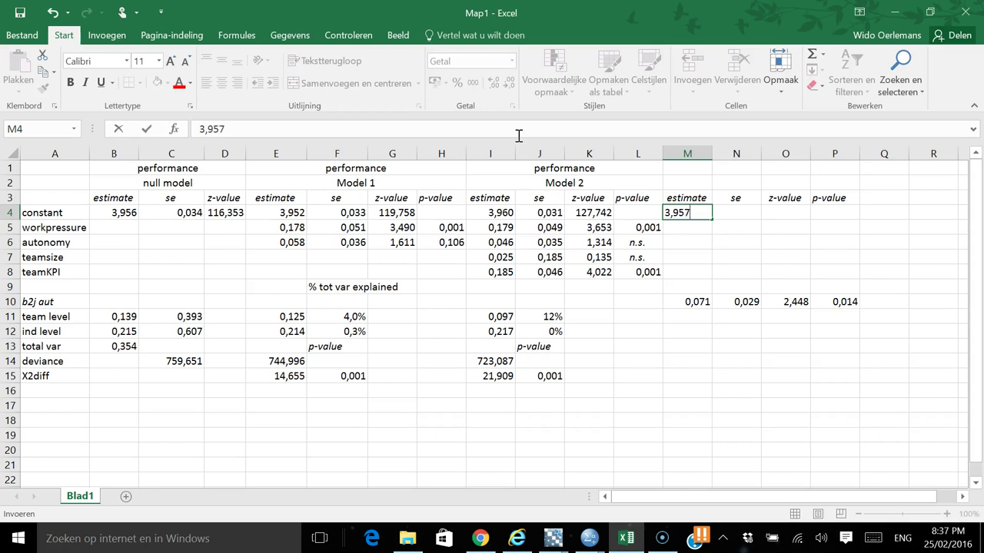
{"action": "key", "text": "Return"}
{"action": "key", "text": "alt+Tab"}
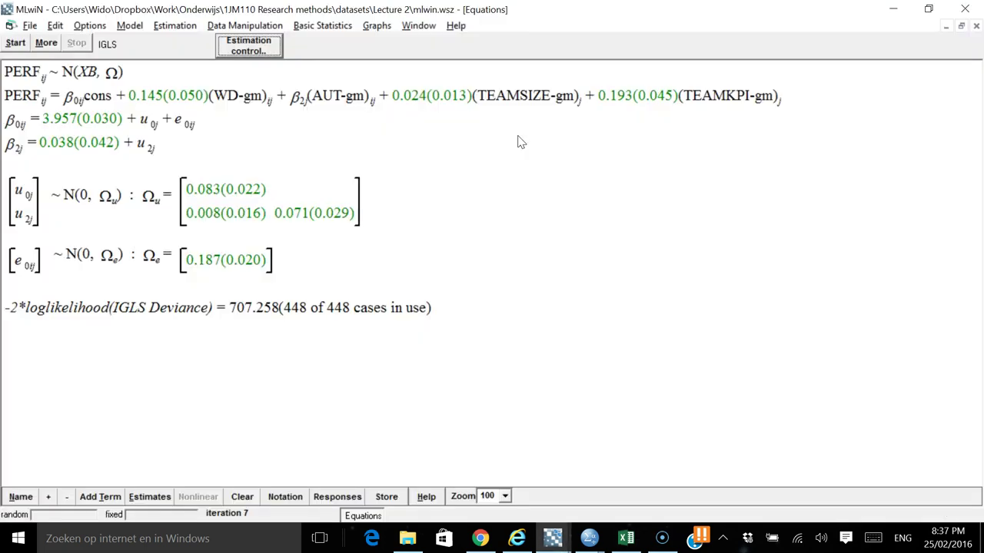
{"action": "key", "text": "alt+Tab"}
{"action": "key", "text": "Up"}
{"action": "key", "text": "Right"}
{"action": "type", "text": ",0"}
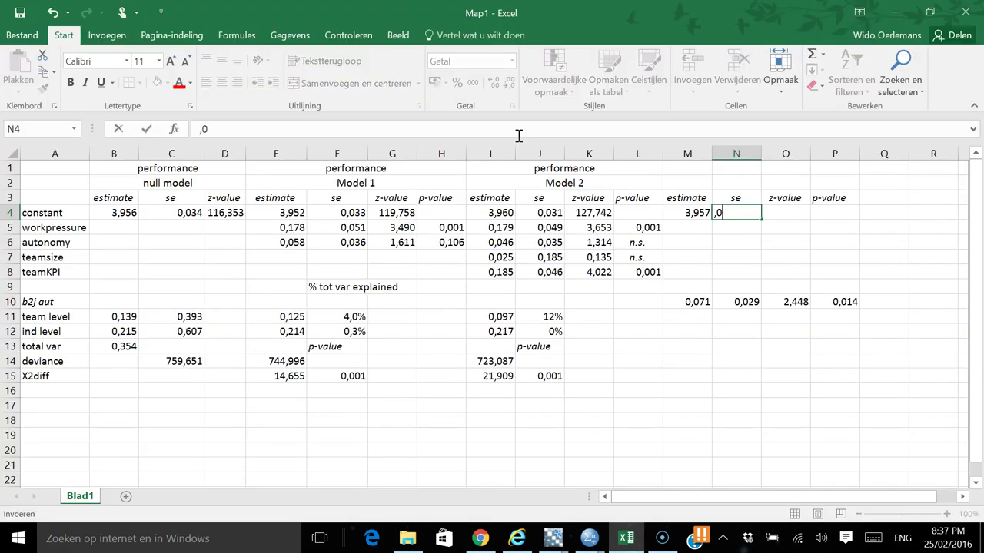
{"action": "type", "text": "30"}
{"action": "key", "text": "Return"}
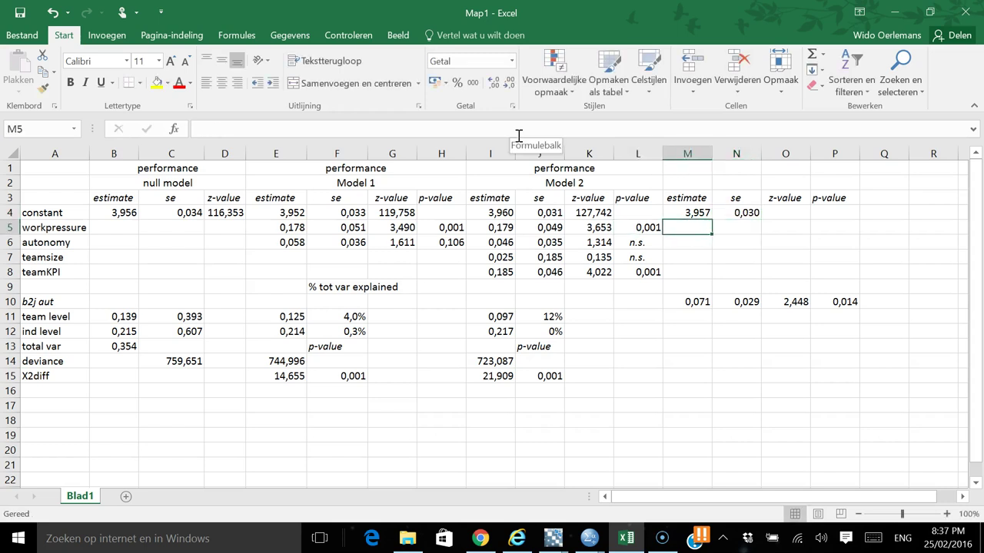
- Enter the workpressure row from the MLwiN equations in Excel, with estimate 0,145 in M5 and standard error 0,050 in N5
{"action": "key", "text": "alt+Tab"}
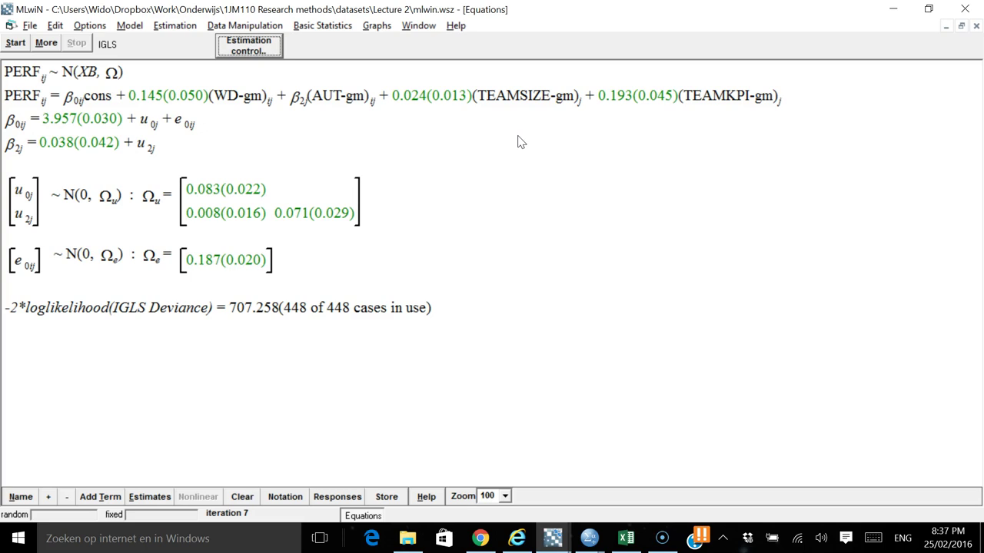
{"action": "key", "text": "alt+Tab"}
{"action": "key", "text": "alt+Tab"}
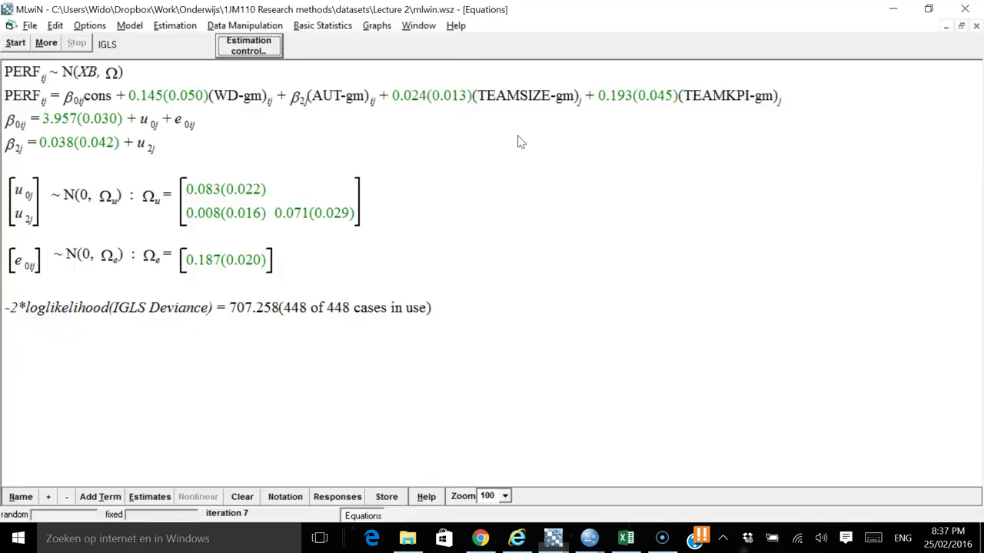
{"action": "key", "text": "alt+Tab"}
{"action": "type", "text": ",145"}
{"action": "key", "text": "Tab"}
{"action": "key", "text": "alt+Tab"}
{"action": "key", "text": "alt+Tab"}
{"action": "type", "text": ",0"}
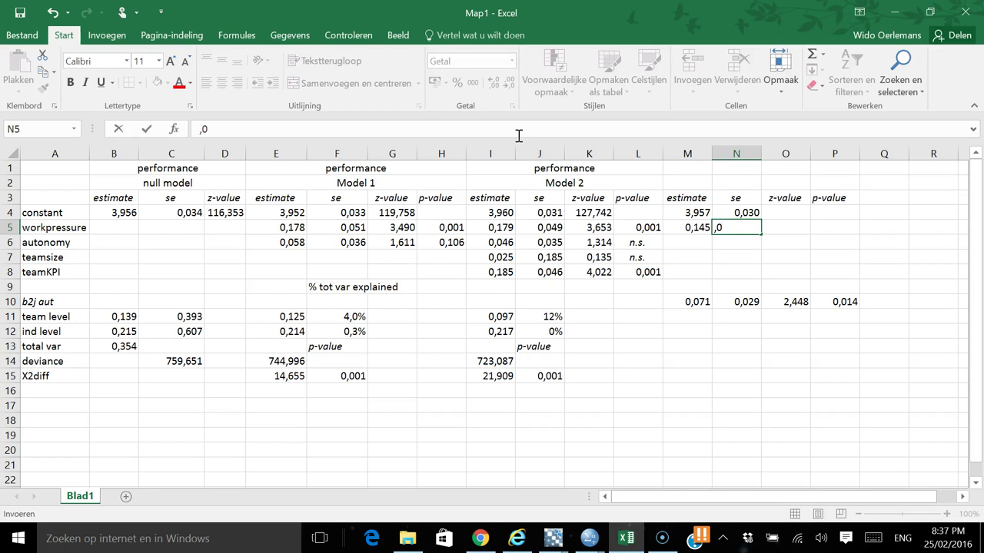
{"action": "type", "text": "50"}
{"action": "key", "text": "Return"}
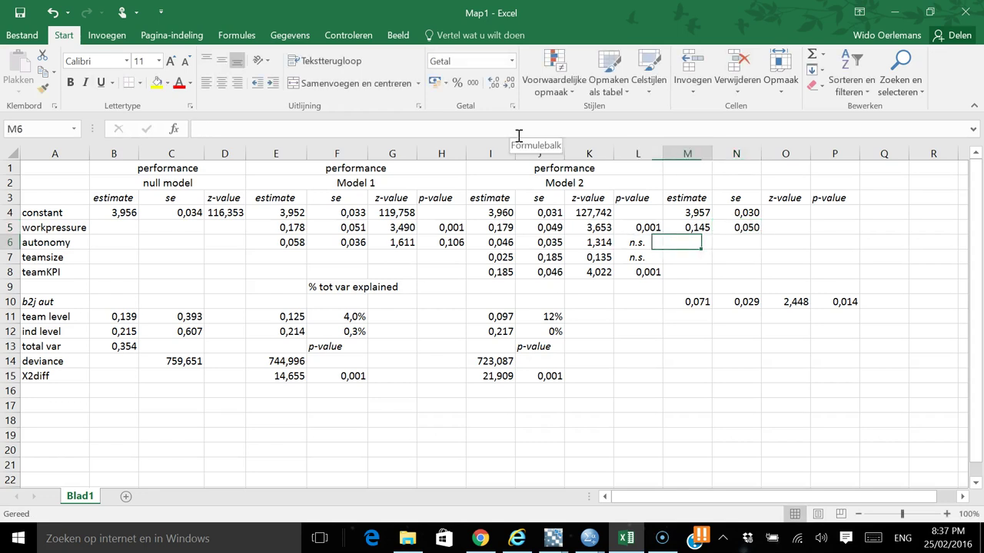
- Enter the autonomy estimate 0,038 from the MLwiN equations in cell M6 in Excel
{"action": "key", "text": "alt+Tab"}
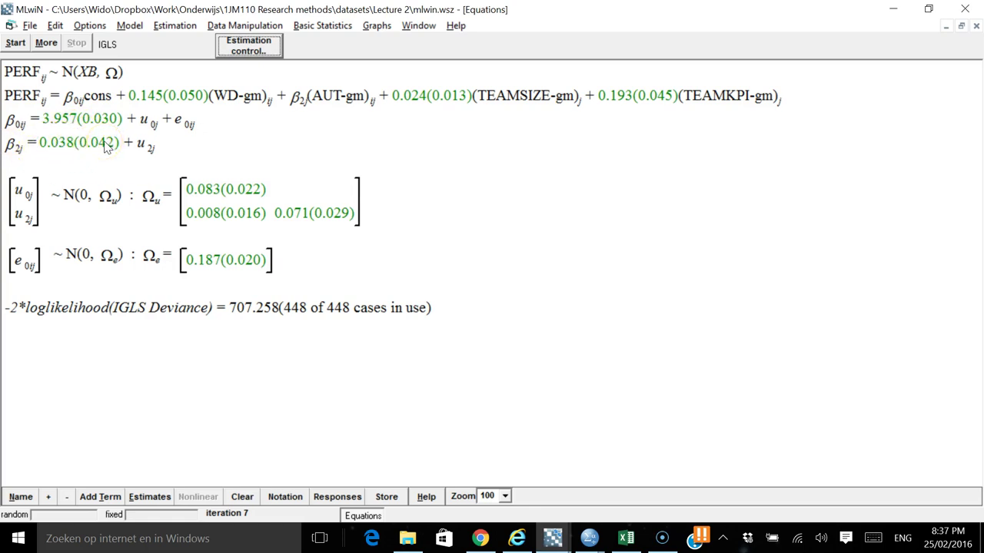
{"action": "key", "text": "alt+Tab"}
{"action": "type", "text": "-00"}
{"action": "key", "text": "Escape"}
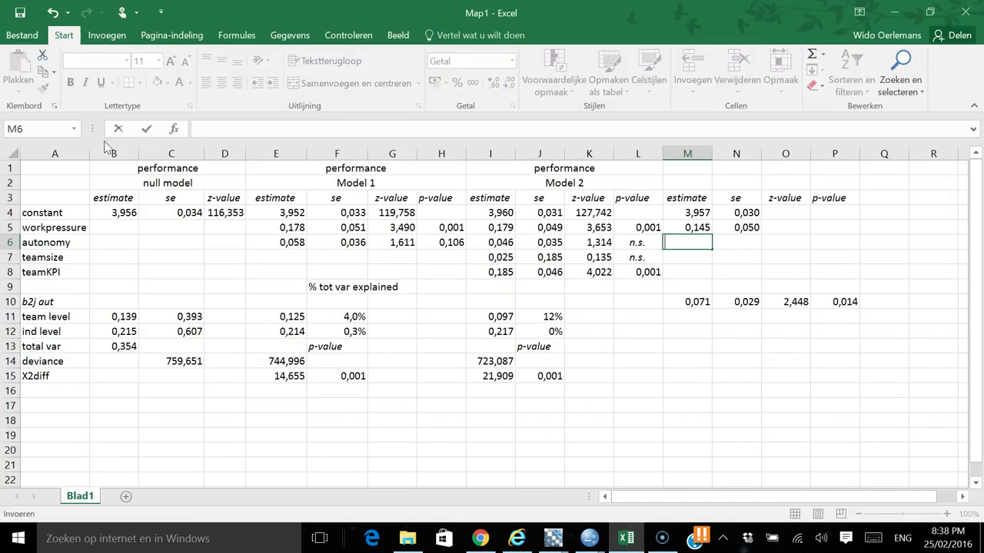
{"action": "type", "text": "0,0"}
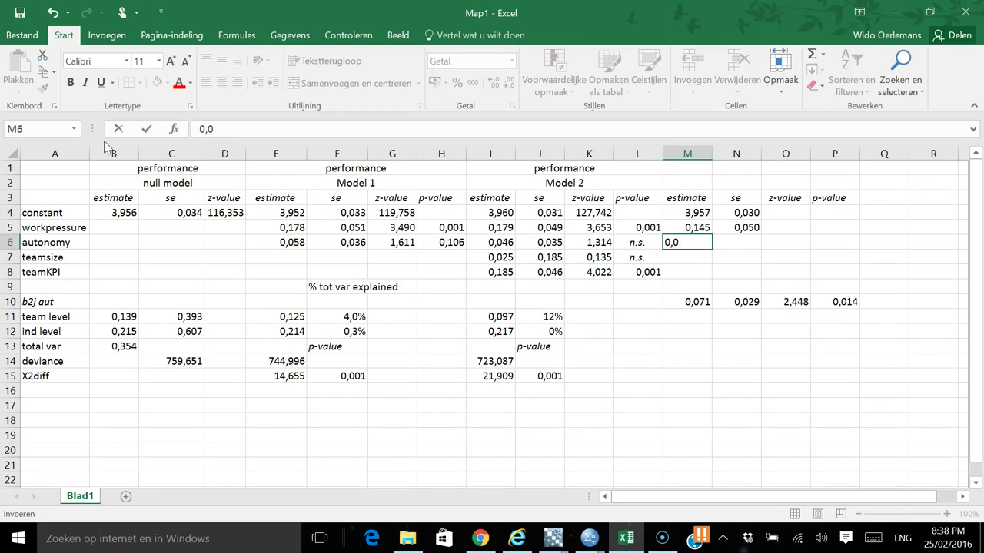
{"action": "key", "text": "alt+Tab"}
{"action": "key", "text": "alt+Tab"}
{"action": "type", "text": "38"}
{"action": "key", "text": "Return"}
{"action": "key", "text": "Up"}
{"action": "key", "text": "Right"}
- Enter 0,030 as the autonomy standard error in cell N6, correcting the mistyped value
{"action": "key", "text": "alt+Tab"}
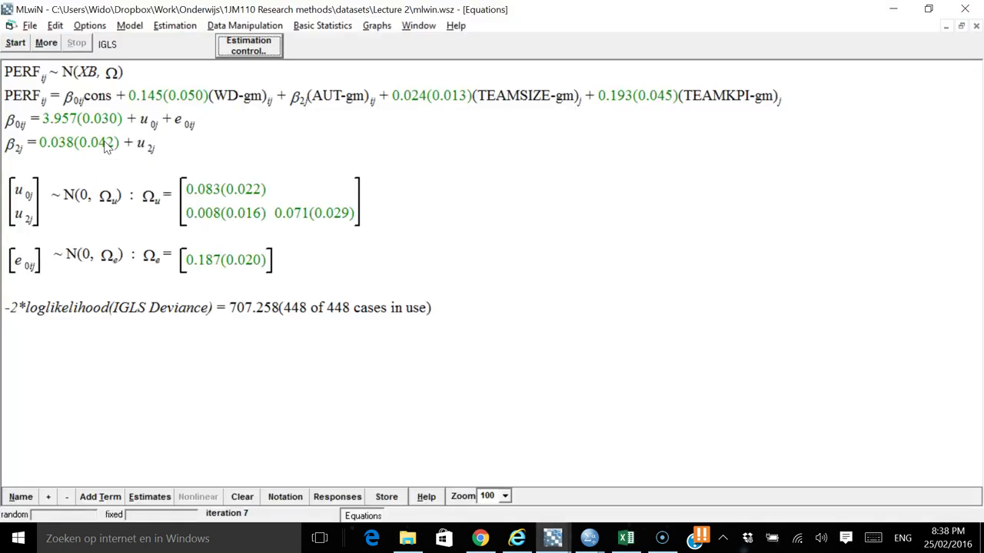
{"action": "key", "text": "alt+Tab"}
{"action": "type", "text": "0,30"}
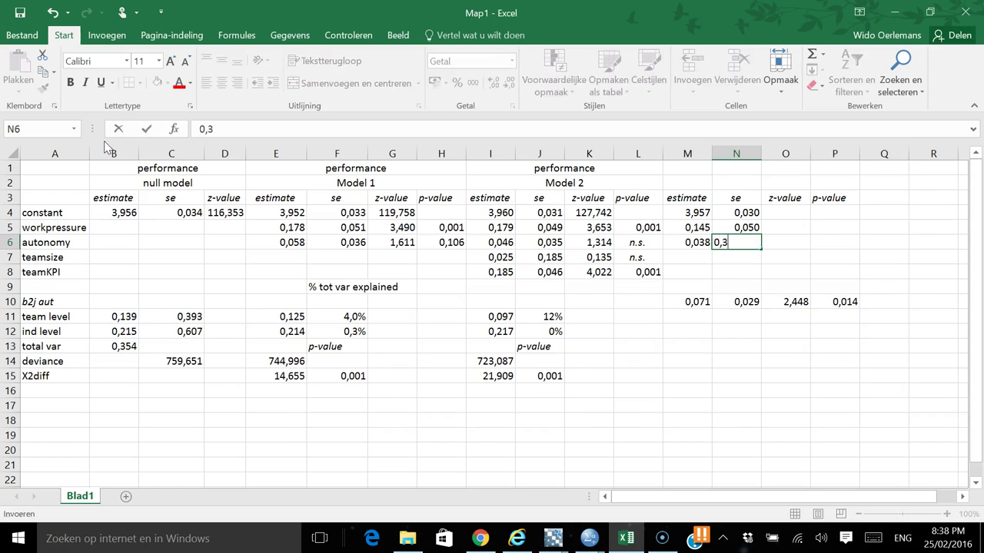
{"action": "key", "text": "Return"}
{"action": "key", "text": "Left"}
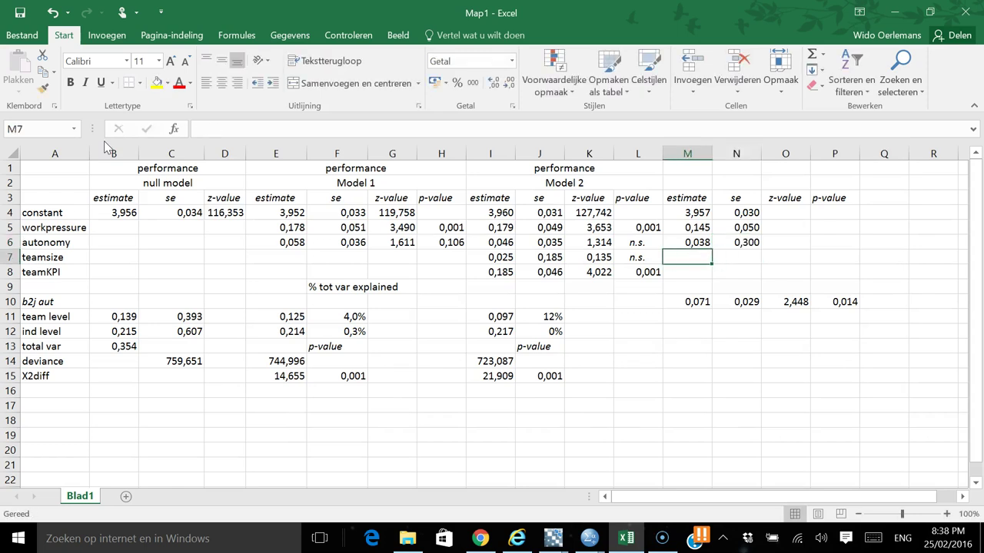
{"action": "key", "text": "Up"}
{"action": "key", "text": "Right"}
{"action": "type", "text": ",042"}
{"action": "key", "text": "Return"}
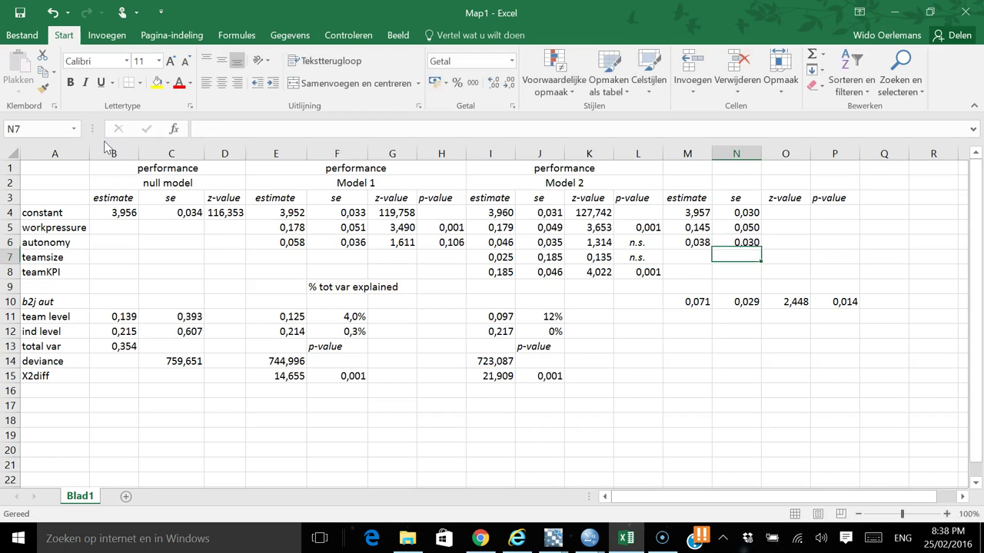
{"action": "key", "text": "Left"}
{"action": "key", "text": "alt+Tab"}
{"action": "key", "text": "alt+Tab"}
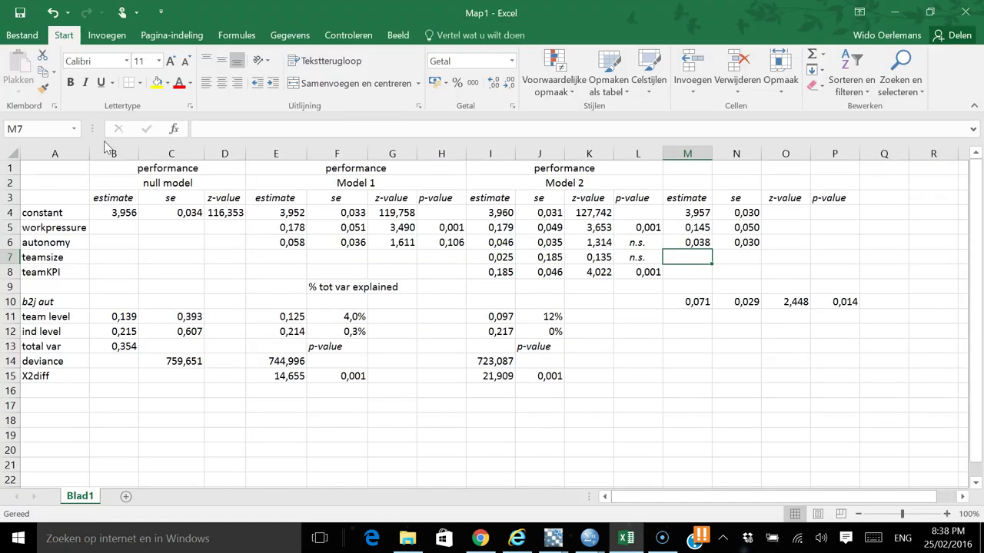
{"action": "key", "text": "alt+Tab"}
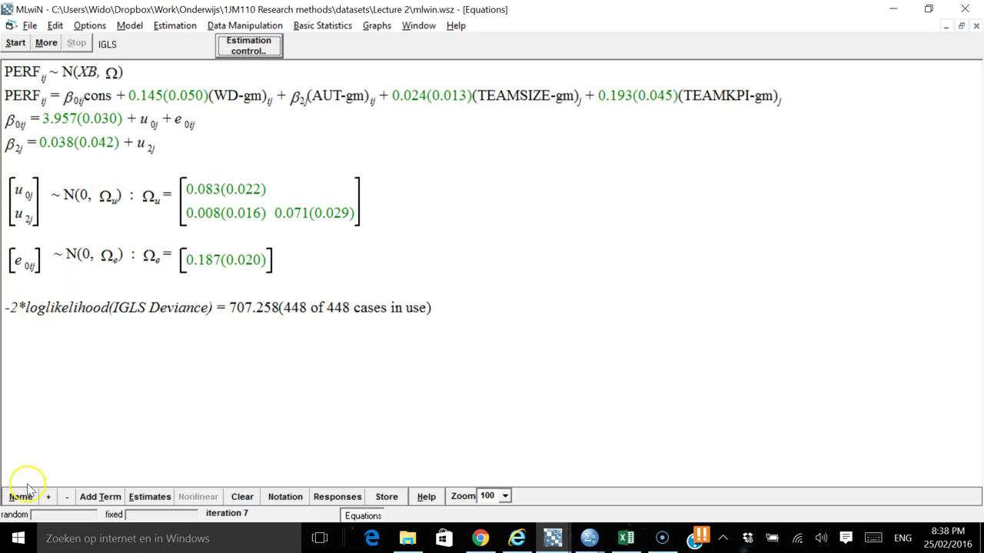
{"action": "left_click", "coordinate": [657, 534]}
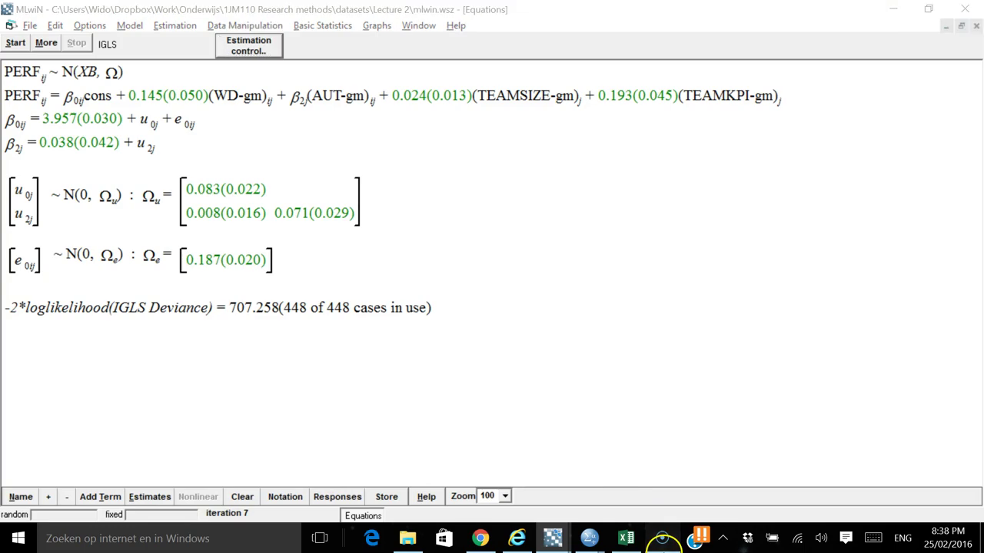
{"action": "left_click", "coordinate": [479, 283]}
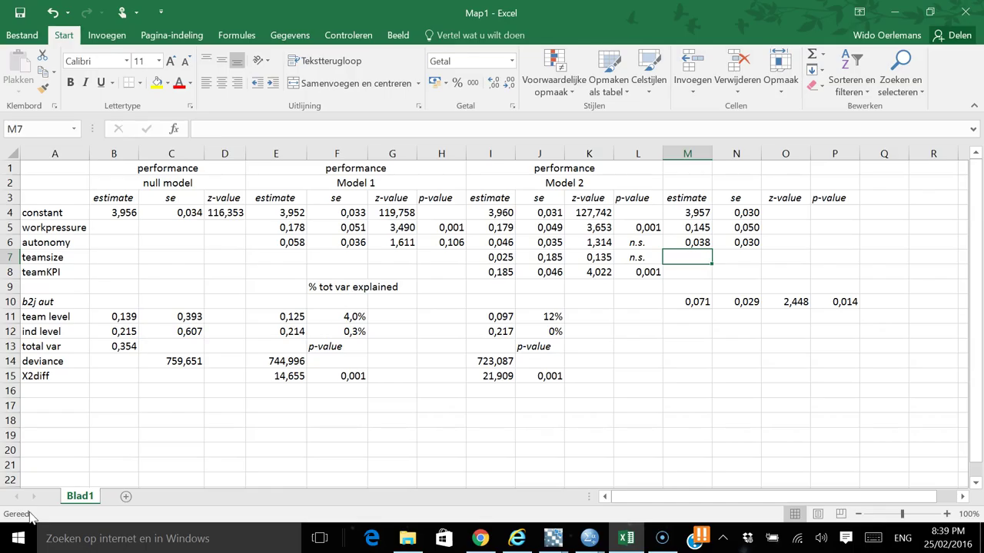
{"action": "key", "text": "Left"}
{"action": "key", "text": "Right"}
{"action": "key", "text": "alt+Tab"}
{"action": "key", "text": "alt+Tab"}
{"action": "key", "text": "alt+Tab"}
{"action": "key", "text": "alt+Tab"}
{"action": "key", "text": "alt+Tab"}
{"action": "key", "text": "alt+Tab"}
{"action": "key", "text": "alt+Tab"}
{"action": "key", "text": "alt+Tab"}
{"action": "key", "text": "alt+Tab"}
{"action": "key", "text": "alt+Tab"}
- Enter the teamsize row from the MLwiN equations in Excel, with estimate 0,024 in M7 and standard error 0,013 in N7
{"action": "key", "text": "alt+Tab"}
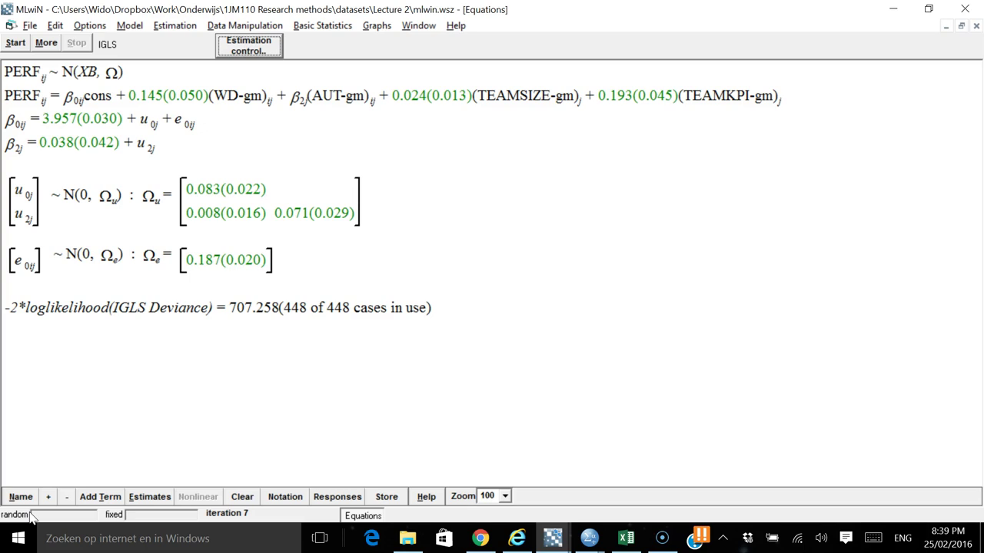
{"action": "key", "text": "alt+Tab"}
{"action": "type", "text": "0,024"}
{"action": "key", "text": "Tab"}
{"action": "key", "text": "alt+Tab"}
{"action": "key", "text": "alt+Tab"}
{"action": "type", "text": "0,013"}
{"action": "key", "text": "Return"}
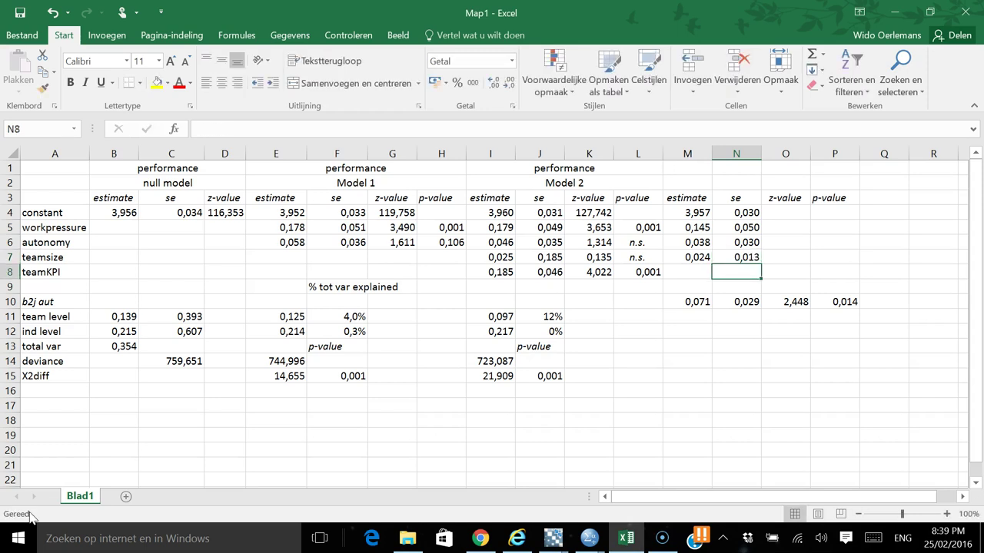
- Enter the teamKPI row from the MLwiN equations in Excel, with estimate 0,193 in M8 and standard error 0,045 in N8
{"action": "key", "text": "alt+Tab"}
{"action": "key", "text": "alt+Tab"}
{"action": "type", "text": "0,193"}
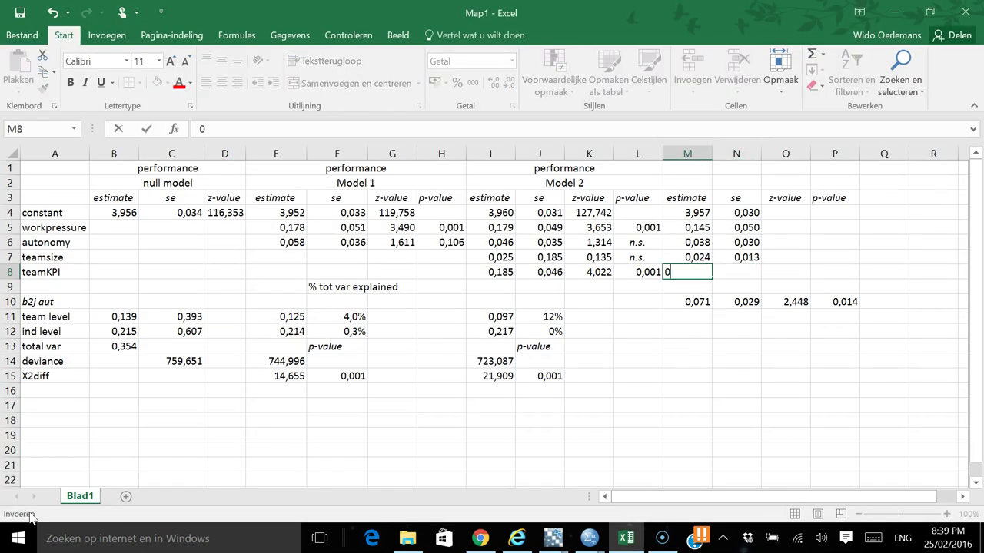
{"action": "key", "text": "Tab"}
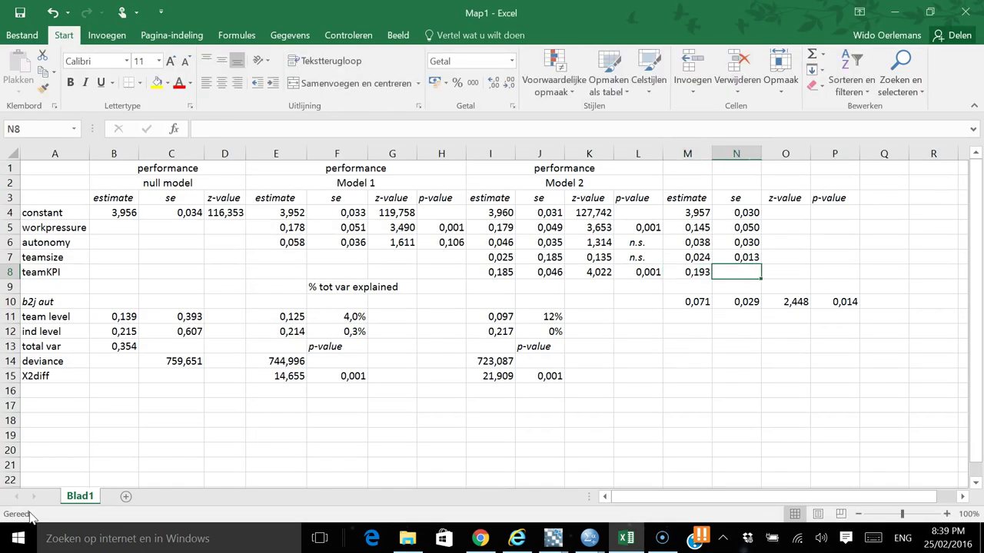
{"action": "key", "text": "alt+Tab"}
{"action": "key", "text": "alt+Tab"}
{"action": "type", "text": ",0"}
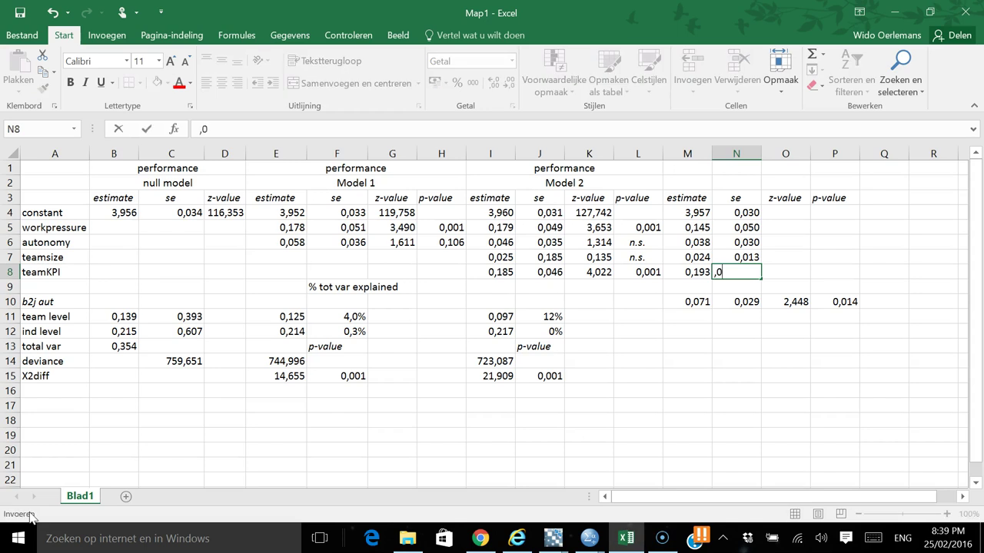
{"action": "type", "text": "45"}
{"action": "key", "text": "Return"}
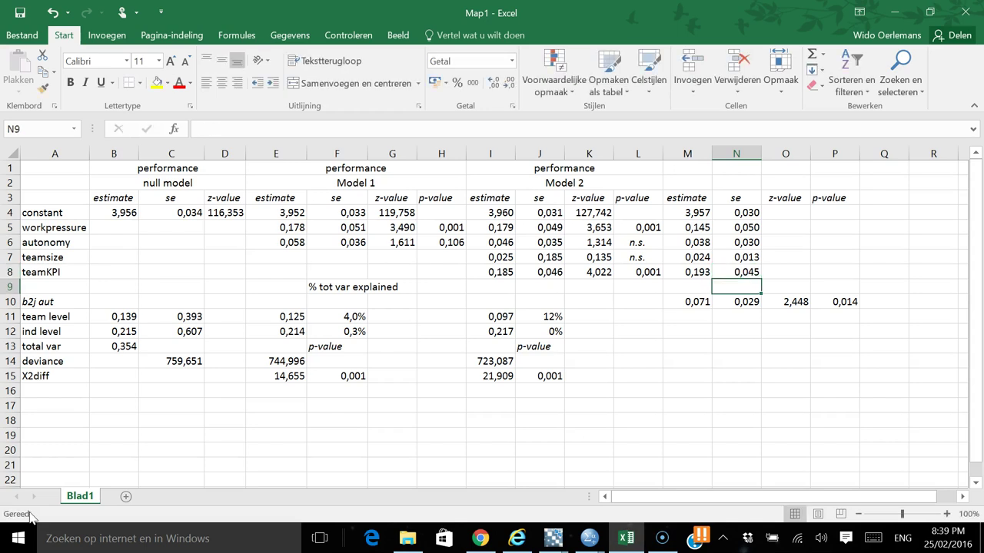
- Enter the team level variance 0,083 from the MLwiN output in cell M11 in Excel
{"action": "key", "text": "Left"}
{"action": "key", "text": "Left"}
{"action": "key", "text": "Left"}
{"action": "key", "text": "Home"}
{"action": "key", "text": "Right"}
{"action": "key", "text": "Right"}
{"action": "key", "text": "Right"}
{"action": "key", "text": "Right"}
{"action": "key", "text": "Right"}
{"action": "key", "text": "Right"}
{"action": "key", "text": "Right"}
{"action": "key", "text": "Right"}
{"action": "key", "text": "Right"}
{"action": "key", "text": "Right"}
{"action": "key", "text": "Right"}
{"action": "key", "text": "Down"}
{"action": "key", "text": "Right"}
{"action": "key", "text": "Down"}
{"action": "key", "text": "Down"}
{"action": "key", "text": "Down"}
{"action": "key", "text": "Up"}
{"action": "key", "text": "Up"}
{"action": "key", "text": "alt+Tab"}
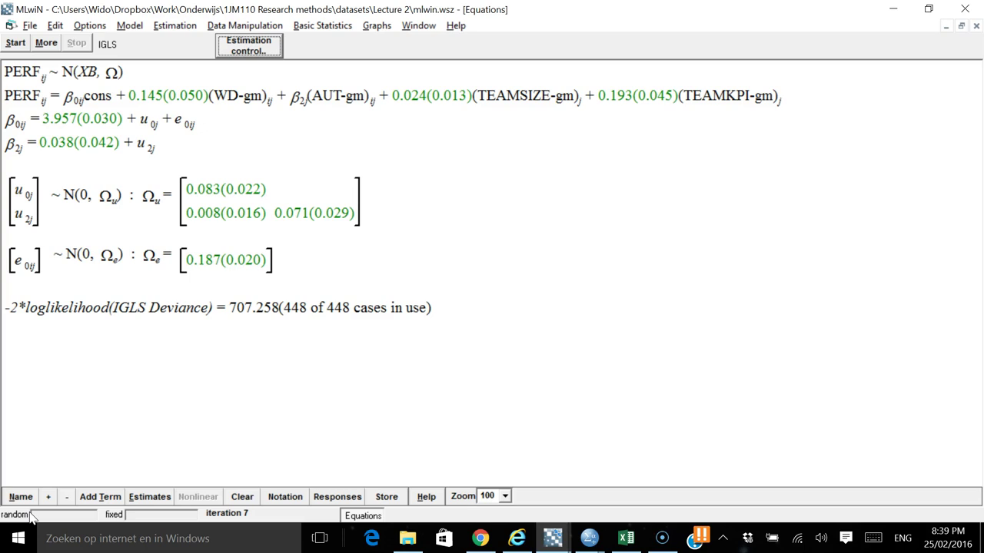
{"action": "key", "text": "alt+Tab"}
{"action": "type", "text": "0"}
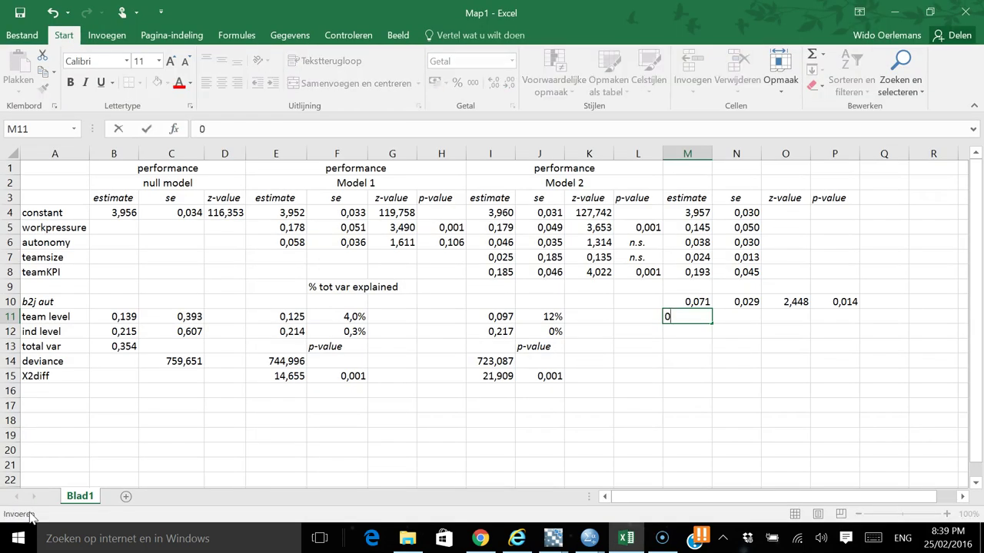
{"action": "type", "text": ",083"}
{"action": "key", "text": "Return"}
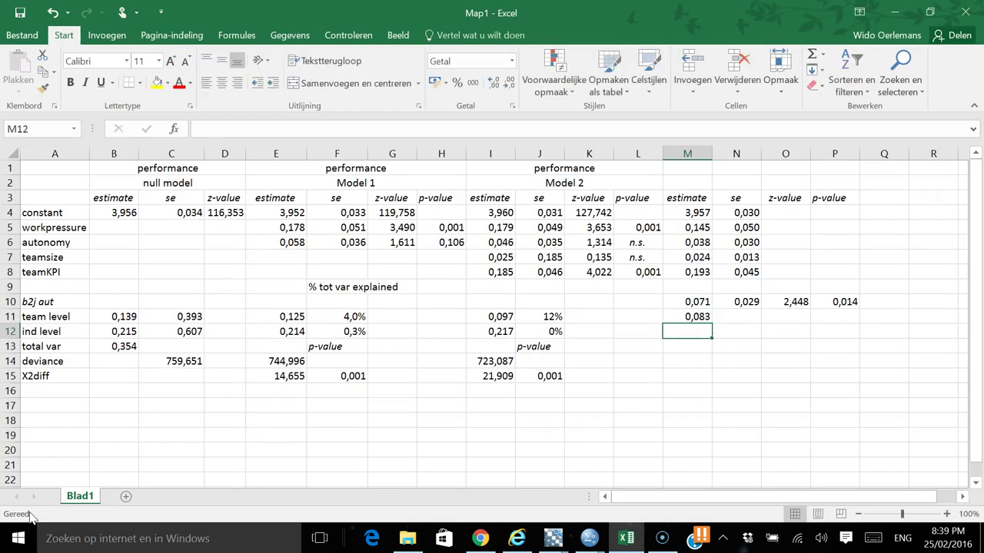
- Enter the individual level variance 0,187 from the MLwiN output in cell M12 in Excel
{"action": "key", "text": "Down"}
{"action": "key", "text": "Left"}
{"action": "key", "text": "Right"}
{"action": "key", "text": "Right"}
{"action": "key", "text": "Up"}
{"action": "key", "text": "Left"}
{"action": "key", "text": "alt+Tab"}
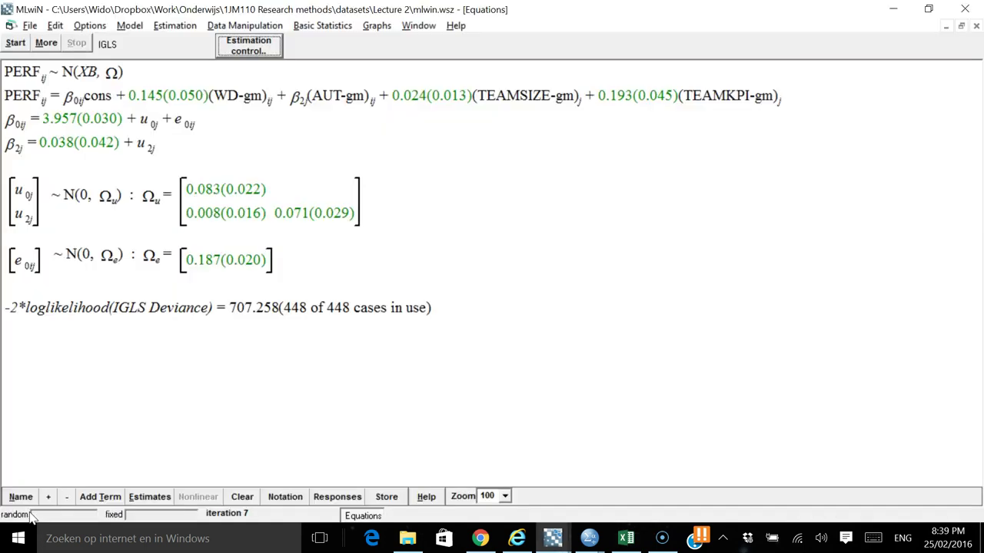
{"action": "key", "text": "alt+Tab"}
{"action": "type", "text": ","}
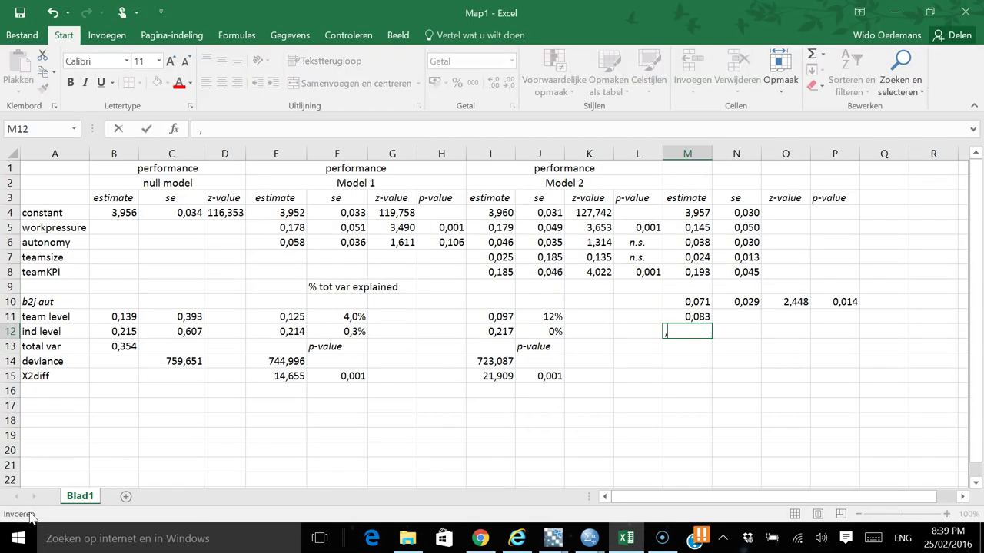
{"action": "type", "text": "187"}
{"action": "key", "text": "Return"}
- Enter the IGLS deviance 707,258 from the MLwiN output in cell M14 in Excel
{"action": "key", "text": "Down"}
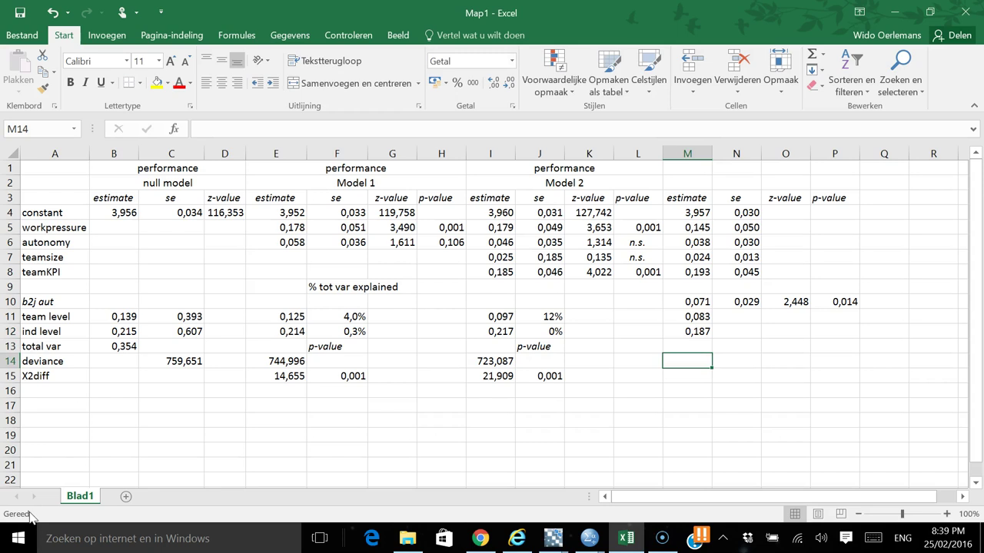
{"action": "key", "text": "Left"}
{"action": "key", "text": "Left"}
{"action": "key", "text": "Right"}
{"action": "key", "text": "Right"}
{"action": "key", "text": "Left"}
{"action": "key", "text": "Left"}
{"action": "key", "text": "Left"}
{"action": "key", "text": "Right"}
{"action": "key", "text": "Right"}
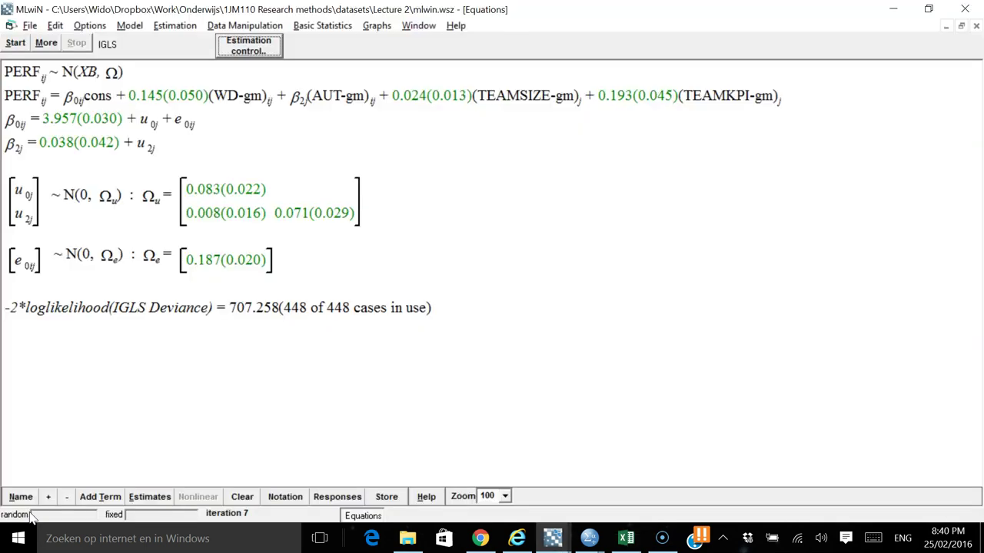
{"action": "key", "text": "alt+Tab"}
{"action": "type", "text": "7"}
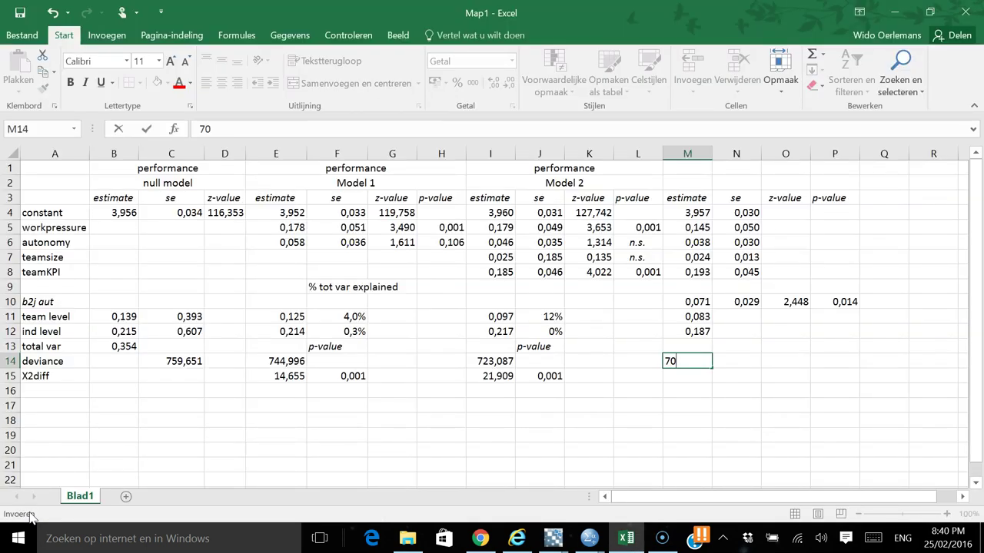
{"action": "key", "text": "alt+Tab"}
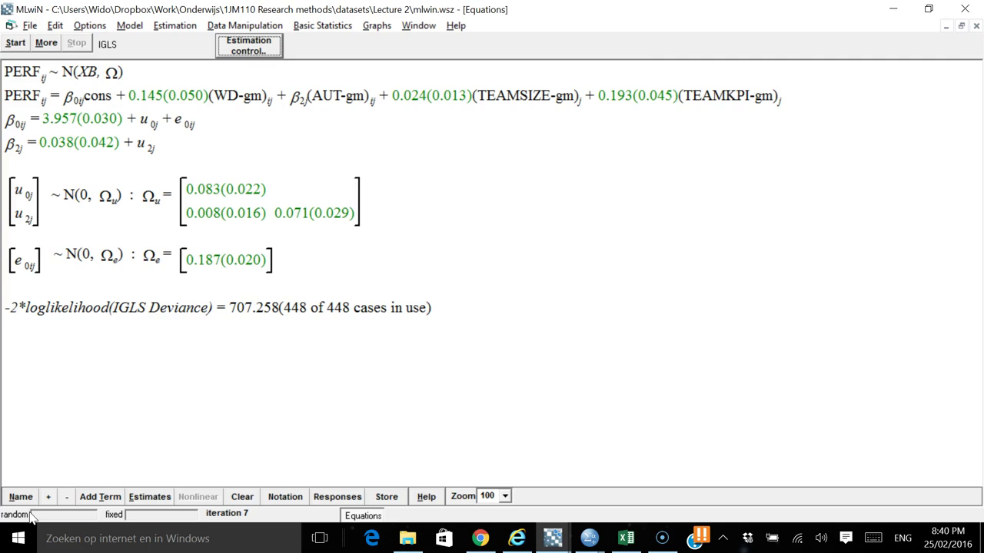
{"action": "key", "text": "alt+Tab"}
{"action": "type", "text": "07,258"}
{"action": "key", "text": "Return"}
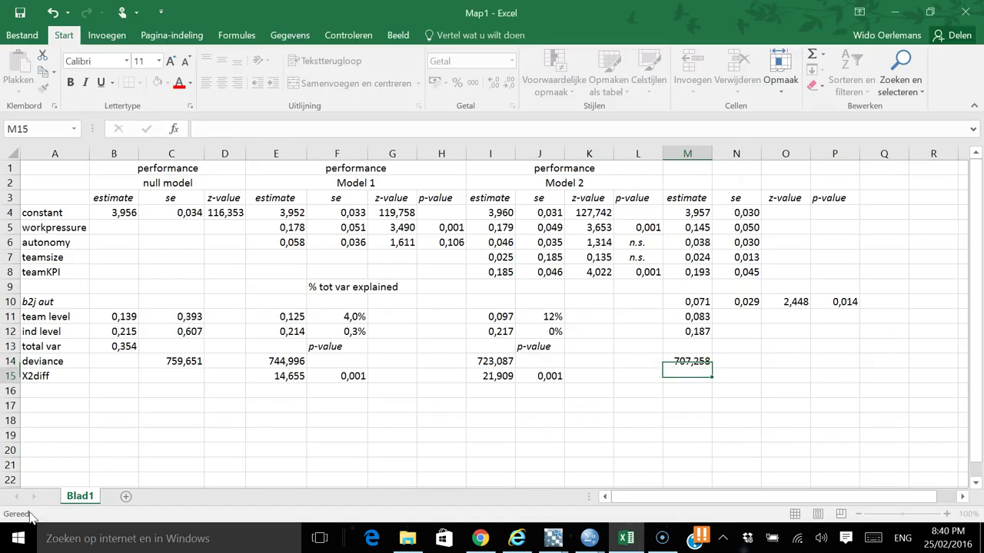
- Calculate the deviance difference from Model 2 in the X2diff row with the formula =I14-M14 in M15
{"action": "type", "text": "="}
{"action": "key", "text": "Up"}
{"action": "key", "text": "Left"}
{"action": "key", "text": "Left"}
{"action": "key", "text": "Left"}
{"action": "key", "text": "Left"}
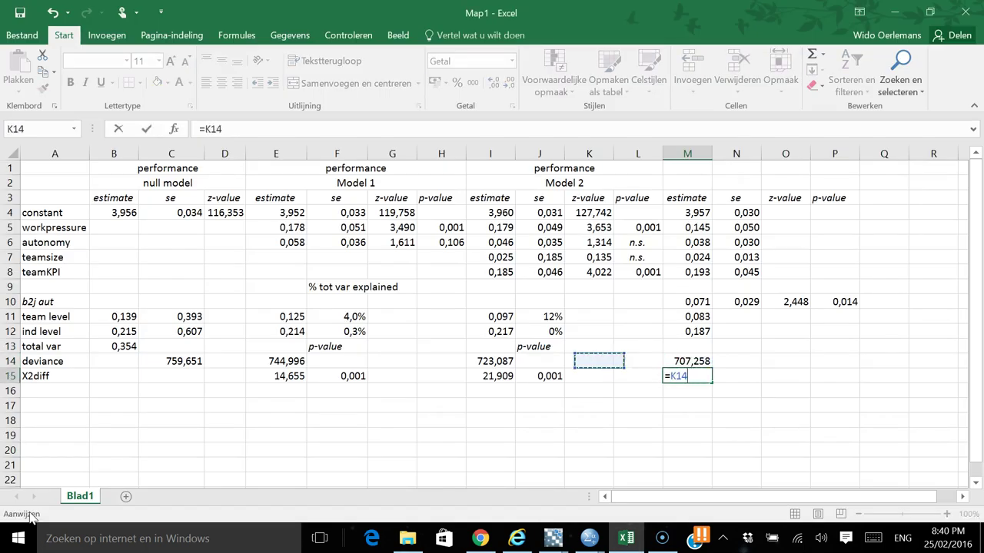
{"action": "type", "text": "-"}
{"action": "key", "text": "Up"}
{"action": "key", "text": "Return"}
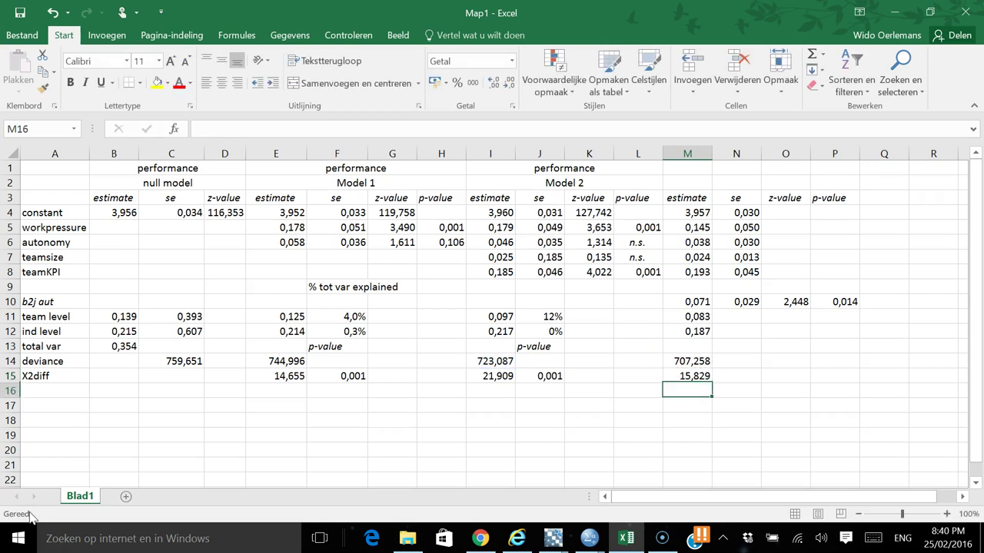
{"action": "key", "text": "Up"}
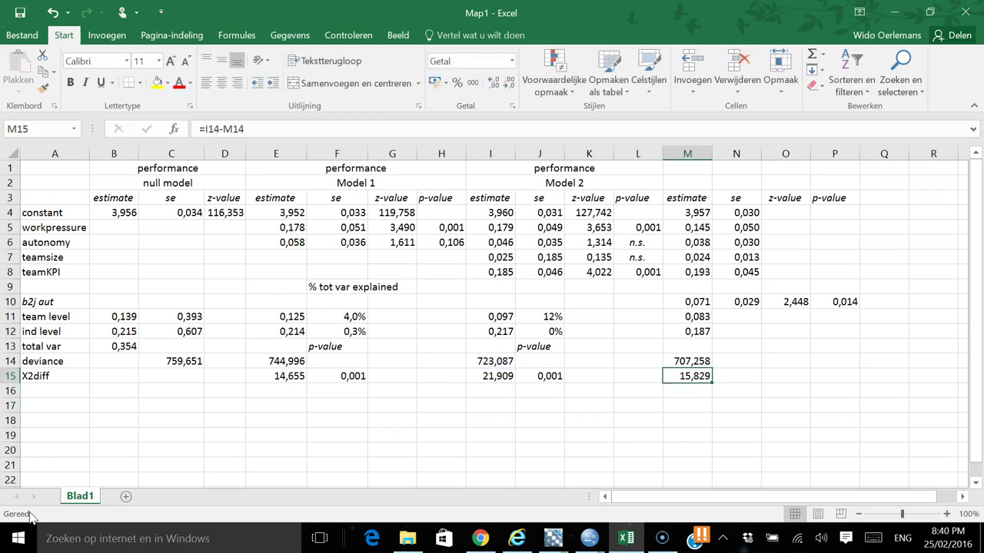
{"action": "left_click", "coordinate": [17, 538]}
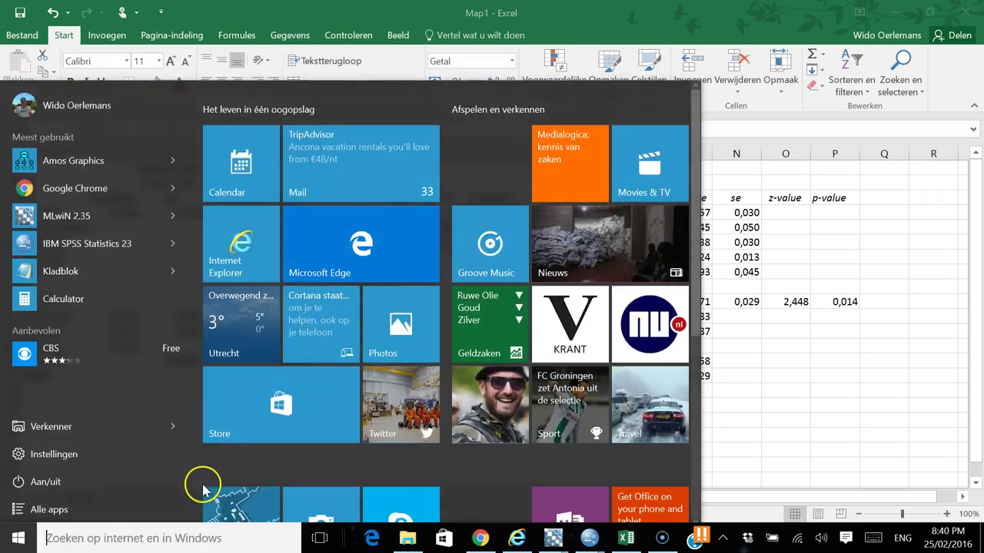
{"action": "left_click", "coordinate": [799, 404]}
{"action": "key", "text": "Left"}
{"action": "key", "text": "Right"}
- Copy the p-value label from J13 into M13 and N13
{"action": "key", "text": "Up"}
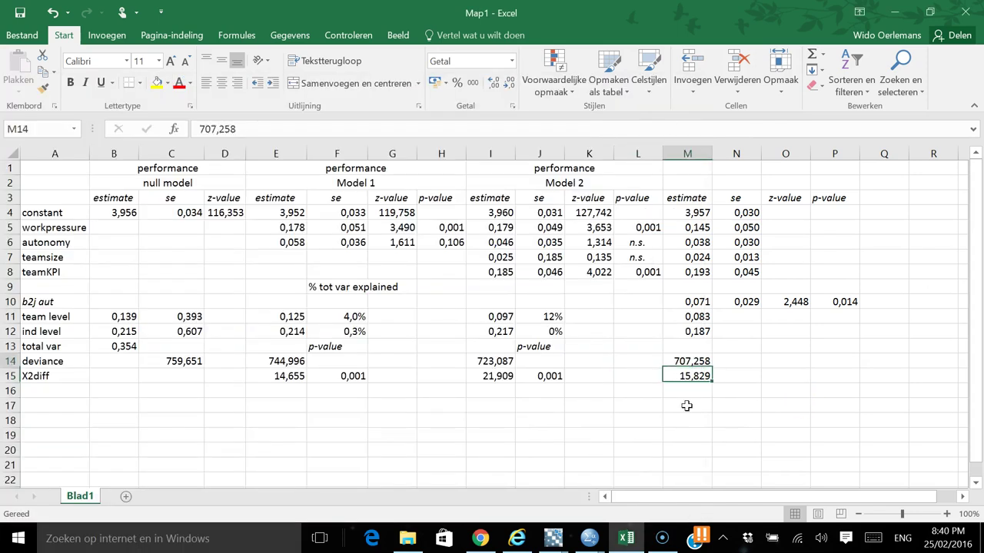
{"action": "key", "text": "Left"}
{"action": "key", "text": "Left"}
{"action": "key", "text": "Left"}
{"action": "key", "text": "Up"}
{"action": "key", "text": "ctrl+c"}
{"action": "key", "text": "Right"}
{"action": "key", "text": "Right"}
{"action": "key", "text": "Right"}
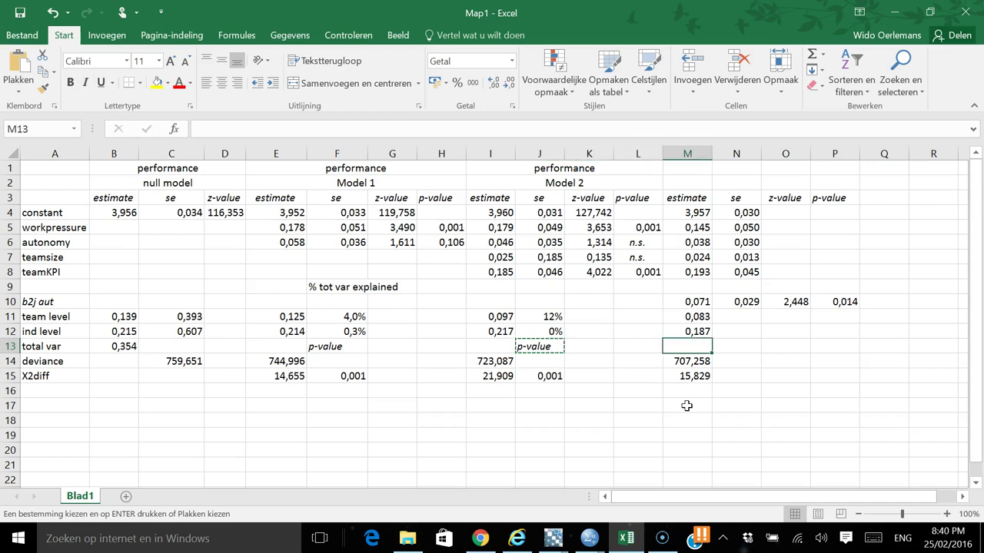
{"action": "key", "text": "ctrl+v"}
{"action": "key", "text": "ctrl+c"}
{"action": "key", "text": "Right"}
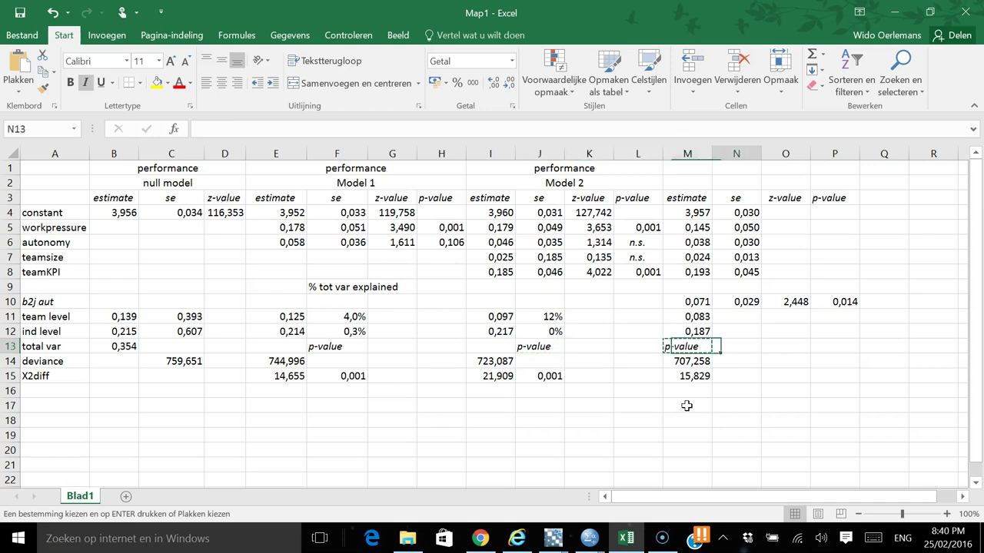
{"action": "key", "text": "ctrl+v"}
- Clear the extra p-value label from M13, keeping the one in N13
{"action": "key", "text": "Down"}
{"action": "key", "text": "Down"}
{"action": "key", "text": "Up"}
{"action": "key", "text": "Left"}
{"action": "key", "text": "Up"}
{"action": "key", "text": "Left"}
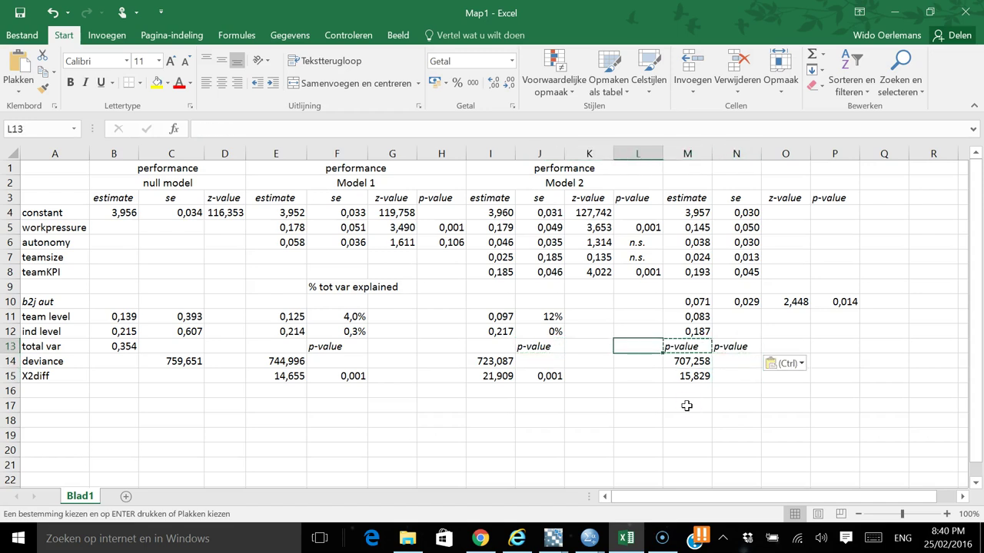
{"action": "key", "text": "Right"}
{"action": "key", "text": "Delete"}
- Enter 0,001 as the p-value of the third model's deviance difference in N15
{"action": "key", "text": "Down"}
{"action": "key", "text": "Right"}
{"action": "key", "text": "Down"}
{"action": "type", "text": ",001"}
{"action": "key", "text": "Return"}
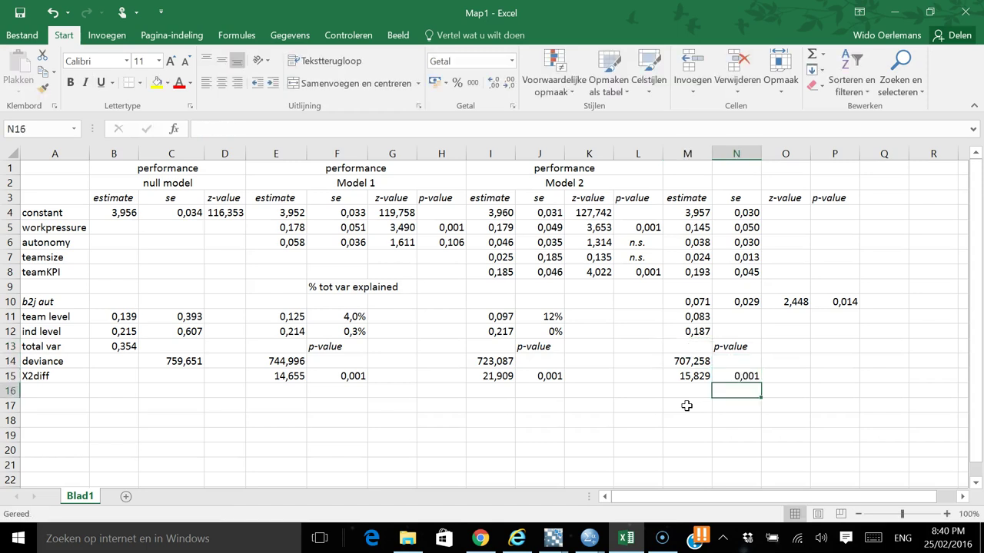
{"action": "key", "text": "Up"}
{"action": "key", "text": "Left"}
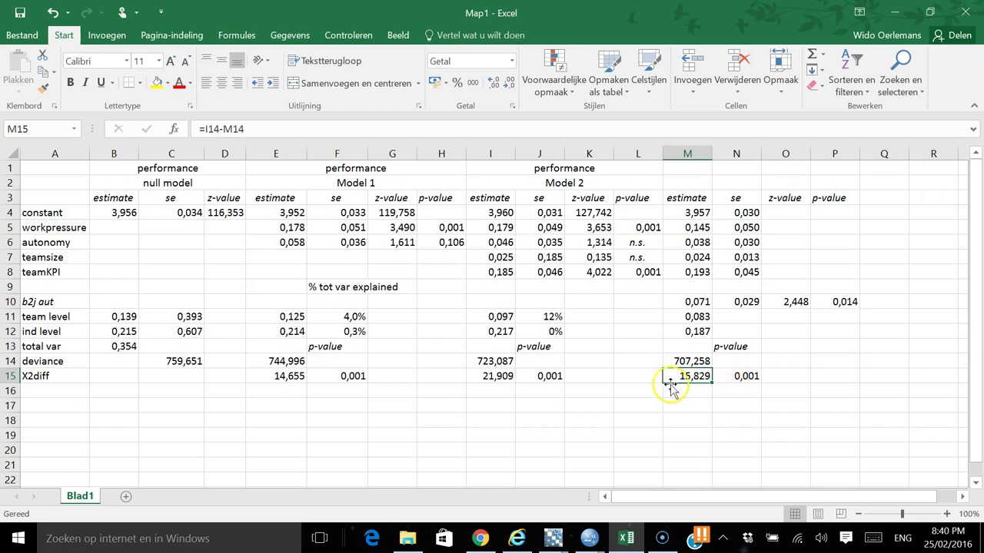
{"action": "left_click", "coordinate": [687, 361]}
{"action": "key", "text": "Down"}
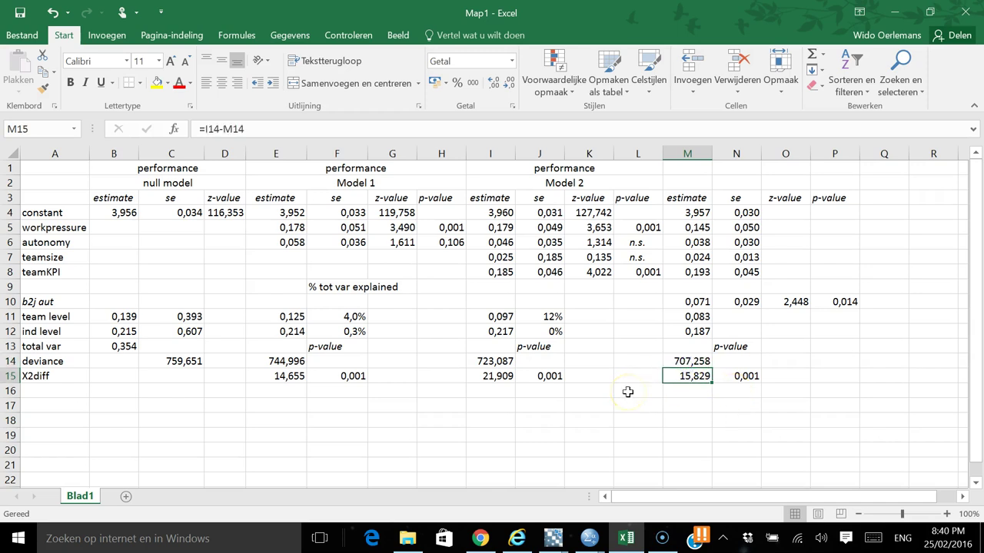
- Copy the merged performance and Model 2 headings above the new model's columns, into M1:P2
{"action": "left_click", "coordinate": [574, 172]}
{"action": "key", "text": "shift+Down"}
{"action": "key", "text": "ctrl+c"}
{"action": "key", "text": "Right"}
{"action": "key", "text": "ctrl+v"}
- Rename the copied heading in M2 to Model 3
{"action": "key", "text": "Down"}
{"action": "key", "text": "Right"}
{"action": "key", "text": "Left"}
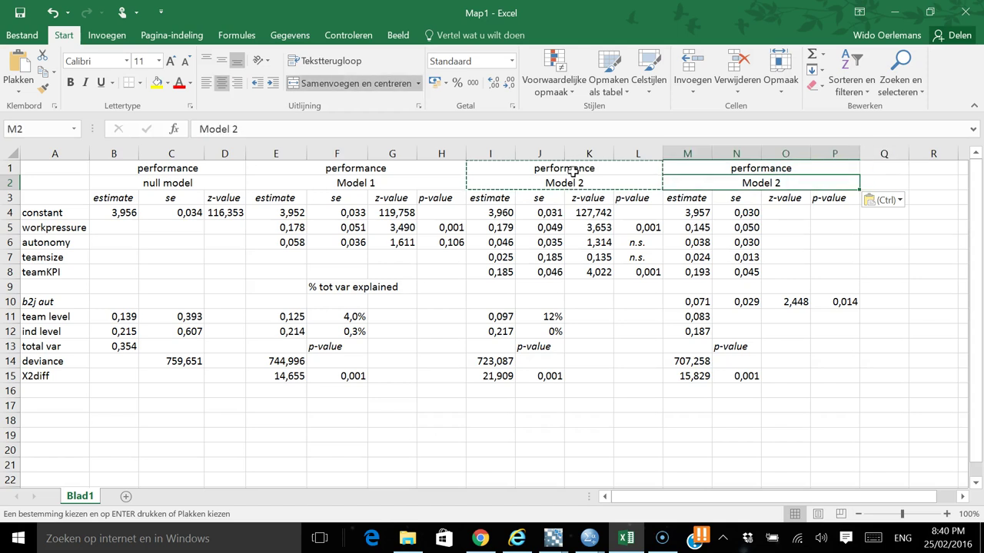
{"action": "type", "text": "Mod"}
{"action": "key", "text": "Down"}
- Calculate the z-value of the constant in Model 3 with the formula =M4/N4 in O4
{"action": "key", "text": "Left"}
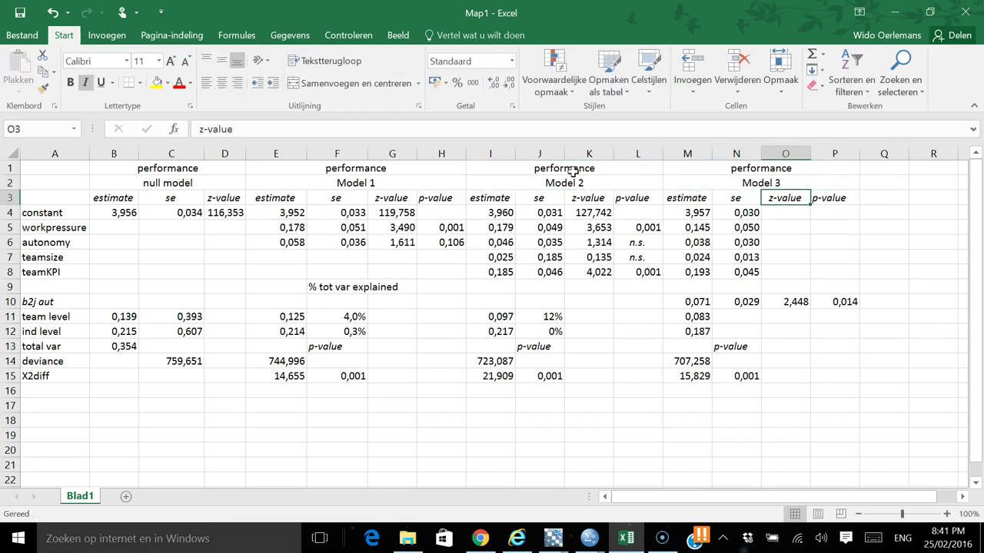
{"action": "key", "text": "Left"}
{"action": "key", "text": "Left"}
{"action": "key", "text": "Down"}
{"action": "key", "text": "Down"}
{"action": "key", "text": "Down"}
{"action": "key", "text": "Down"}
{"action": "key", "text": "Right"}
{"action": "key", "text": "Right"}
{"action": "key", "text": "Down"}
{"action": "key", "text": "Up"}
{"action": "key", "text": "Up"}
{"action": "key", "text": "Up"}
{"action": "key", "text": "Up"}
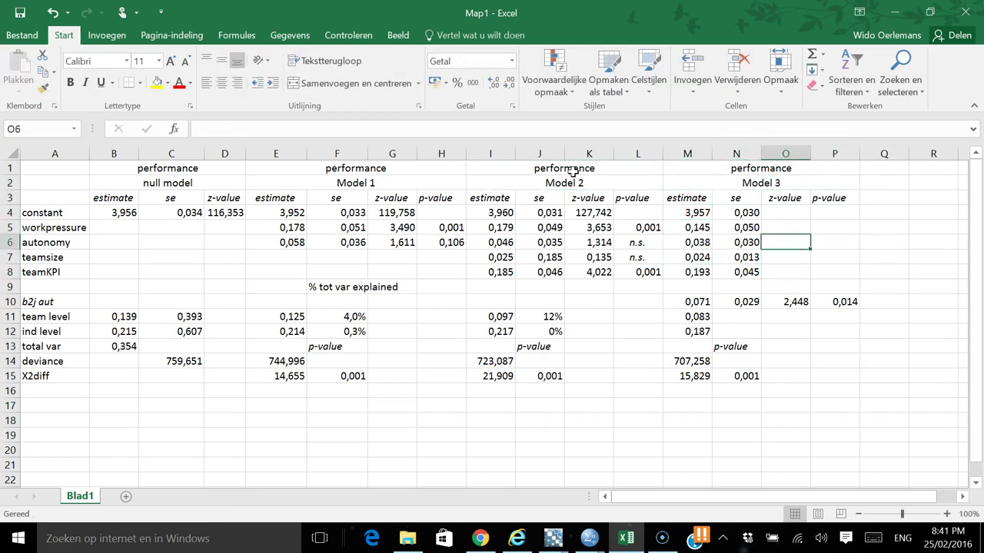
{"action": "type", "text": "="}
{"action": "key", "text": "Left"}
{"action": "key", "text": "Left"}
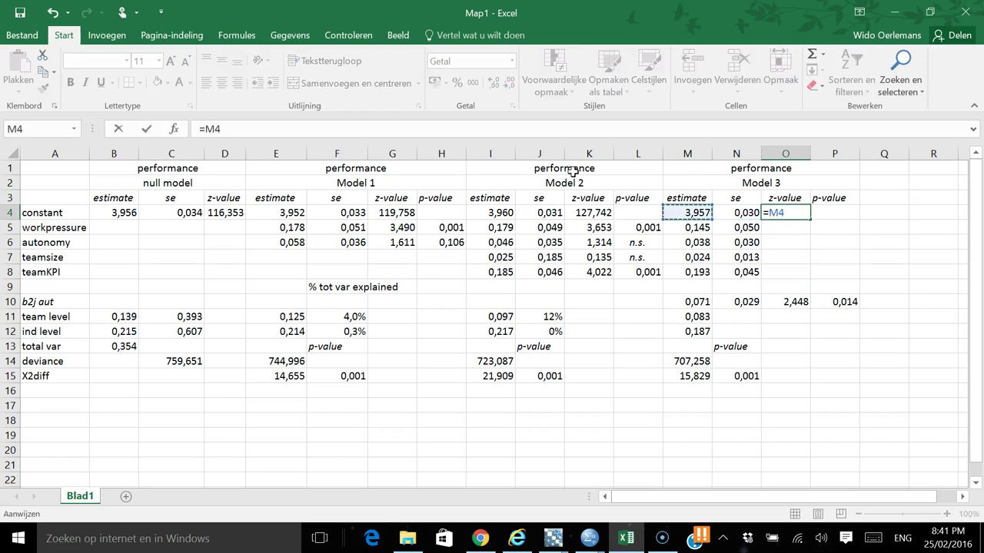
{"action": "key", "text": "F8"}
{"action": "key", "text": "BackSpace"}
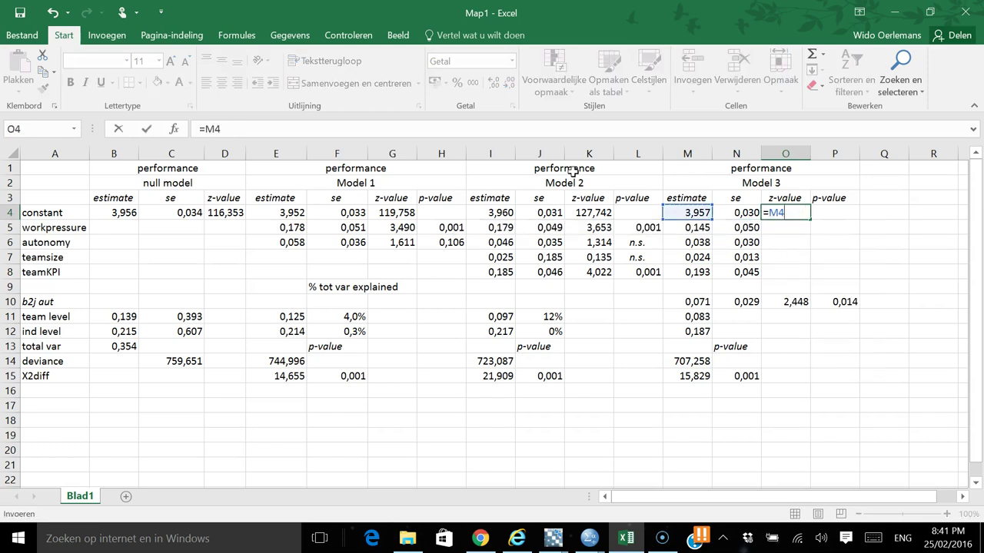
{"action": "type", "text": "/"}
{"action": "key", "text": "Left"}
{"action": "key", "text": "Return"}
{"action": "key", "text": "Up"}
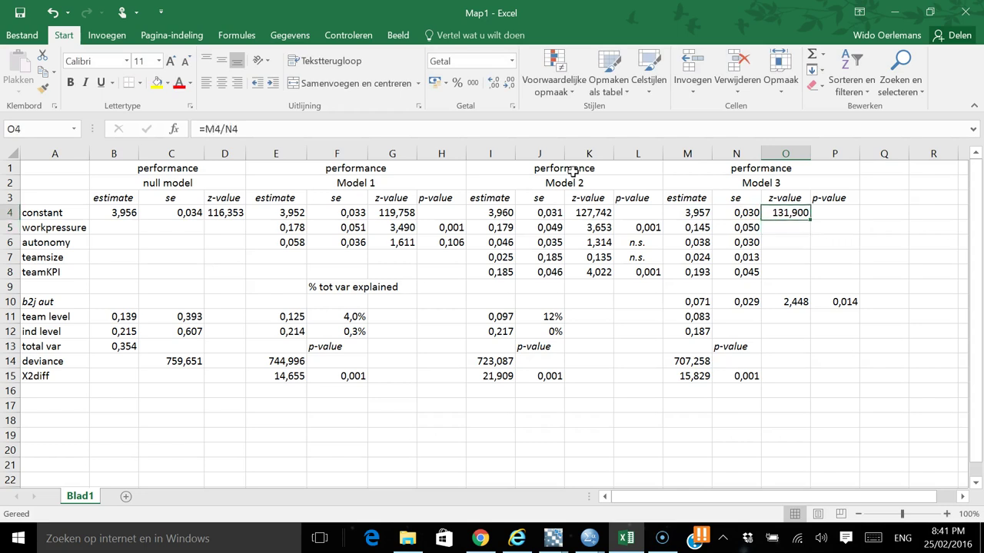
- Copy the z-value formula from O4 to the workpressure, autonomy, teamsize and teamKPI rows in O5:O8
{"action": "key", "text": "ctrl+c"}
{"action": "key", "text": "Down"}
{"action": "key", "text": "ctrl+v"}
{"action": "key", "text": "Down"}
{"action": "key", "text": "ctrl+v"}
{"action": "key", "text": "Down"}
{"action": "key", "text": "ctrl+v"}
{"action": "key", "text": "Down"}
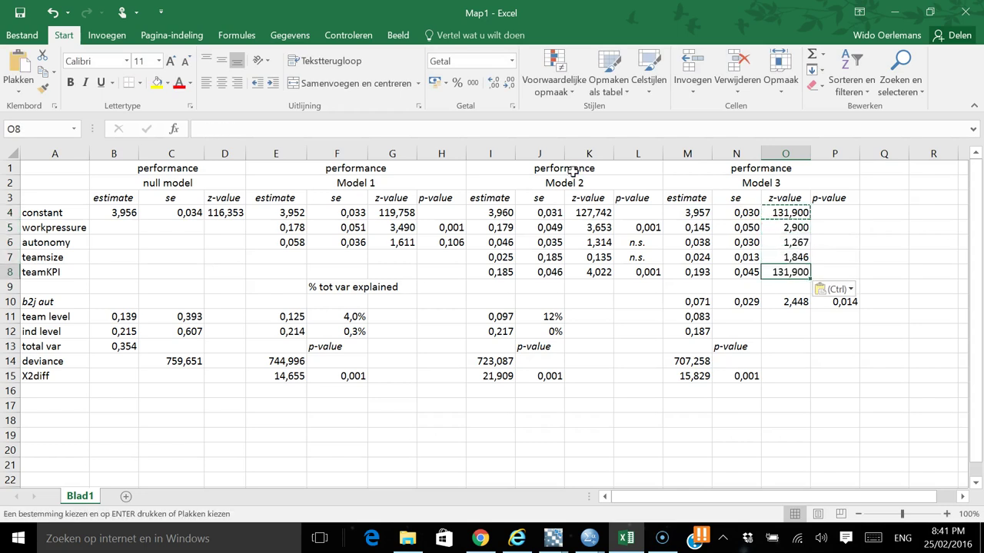
{"action": "key", "text": "ctrl+v"}
- Enter *** in the Model 3 p-value column for workpressure in P5 and teamKPI in P8
{"action": "key", "text": "Down"}
{"action": "key", "text": "Right"}
{"action": "key", "text": "Up"}
{"action": "key", "text": "Up"}
{"action": "key", "text": "Up"}
{"action": "key", "text": "Up"}
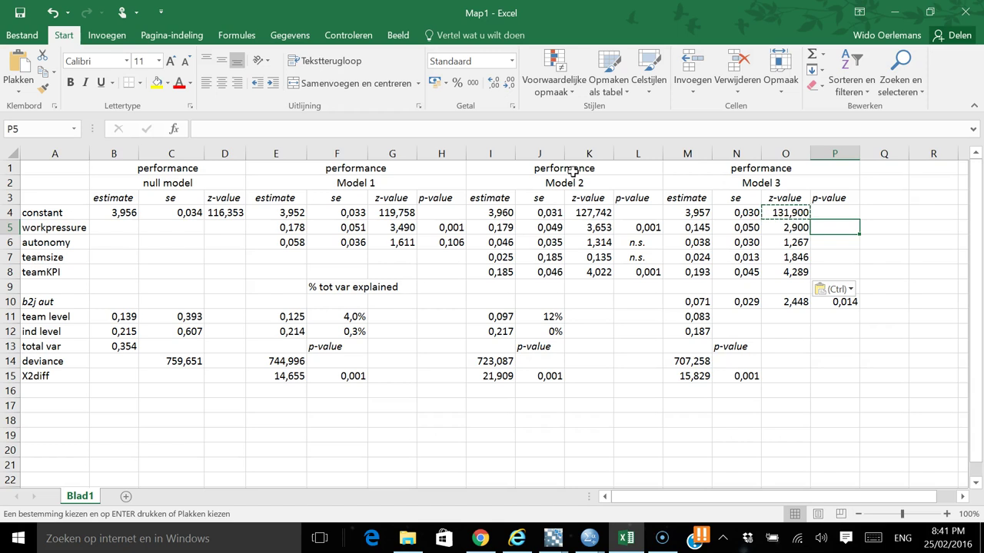
{"action": "type", "text": "***"}
{"action": "key", "text": "Down"}
{"action": "key", "text": "Down"}
{"action": "key", "text": "Down"}
{"action": "type", "text": "***"}
{"action": "key", "text": "Down"}
- Set the Model 3 p-values for workpressure in P5 and teamKPI in P8 to <.05
{"action": "key", "text": "Up"}
{"action": "key", "text": "Up"}
{"action": "key", "text": "Up"}
{"action": "key", "text": "Up"}
{"action": "type", "text": "<.05"}
{"action": "key", "text": "Return"}
{"action": "key", "text": "Down"}
{"action": "key", "text": "Down"}
{"action": "key", "text": "Down"}
{"action": "key", "text": "Up"}
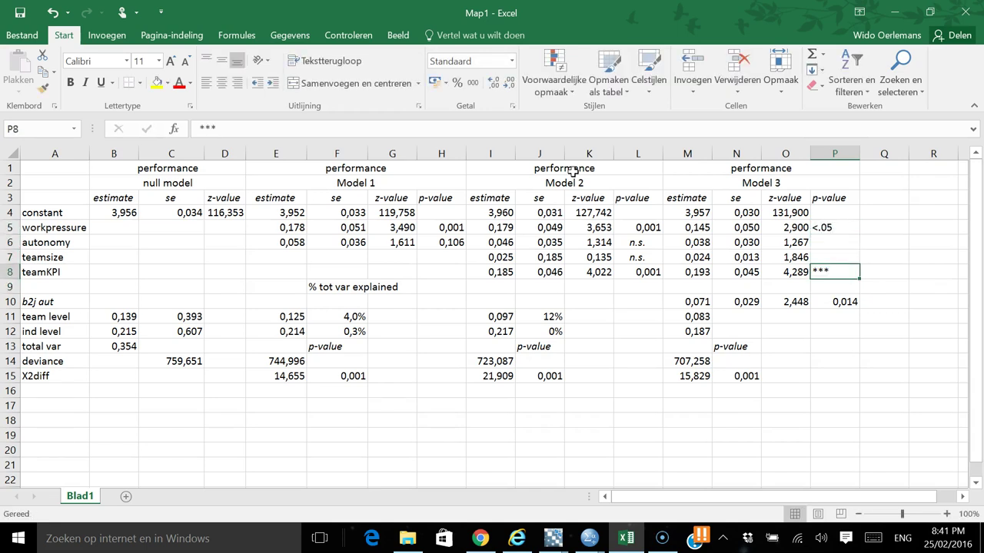
{"action": "type", "text": "<.05"}
{"action": "key", "text": "Return"}
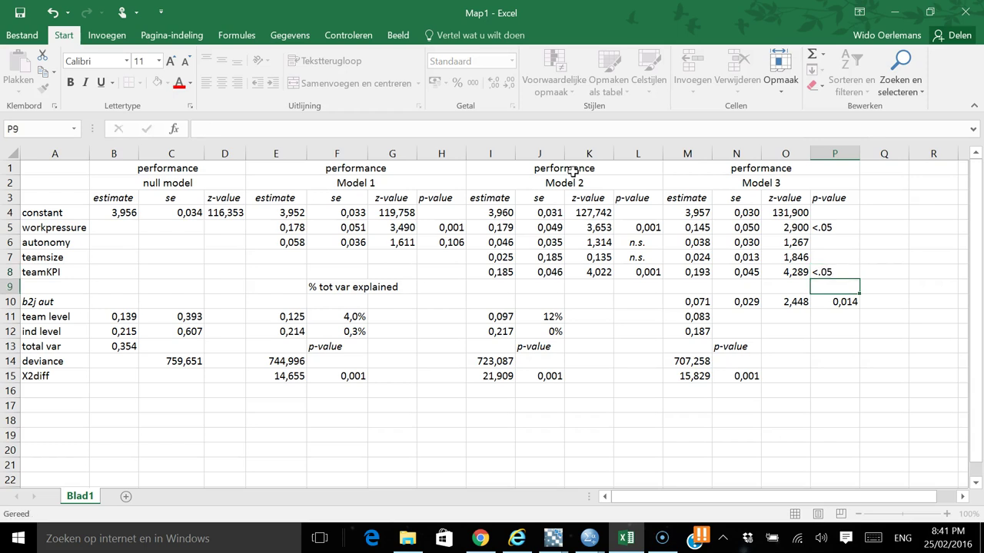
- Examine the Model 3 z-values and p-values from workpressure down to teamKPI
{"action": "key", "text": "Down"}
{"action": "key", "text": "Up"}
{"action": "key", "text": "Up"}
{"action": "key", "text": "Down"}
{"action": "key", "text": "Up"}
{"action": "key", "text": "Up"}
{"action": "key", "text": "Up"}
{"action": "key", "text": "Up"}
{"action": "key", "text": "Down"}
{"action": "key", "text": "Down"}
{"action": "key", "text": "Down"}
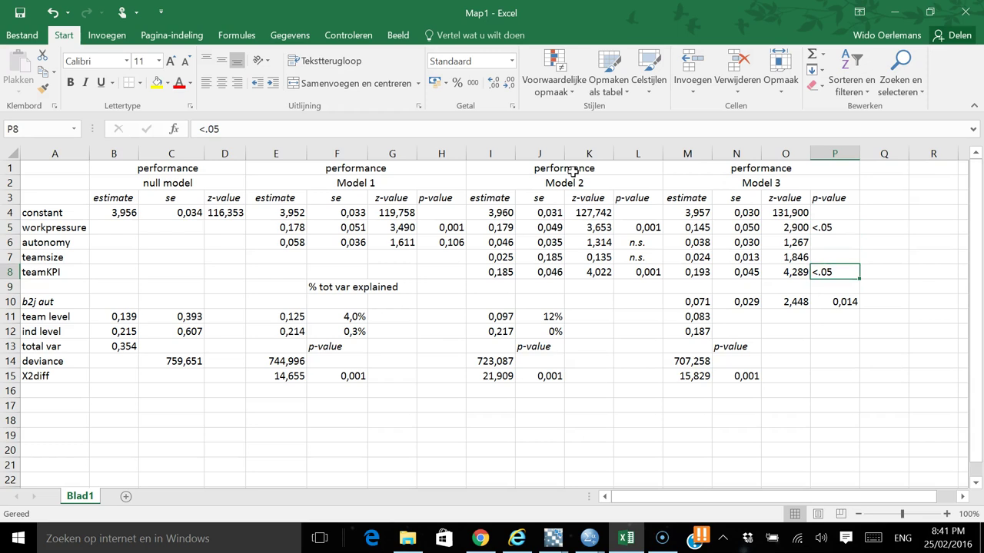
{"action": "key", "text": "Left"}
{"action": "key", "text": "Up"}
{"action": "key", "text": "Up"}
{"action": "key", "text": "Up"}
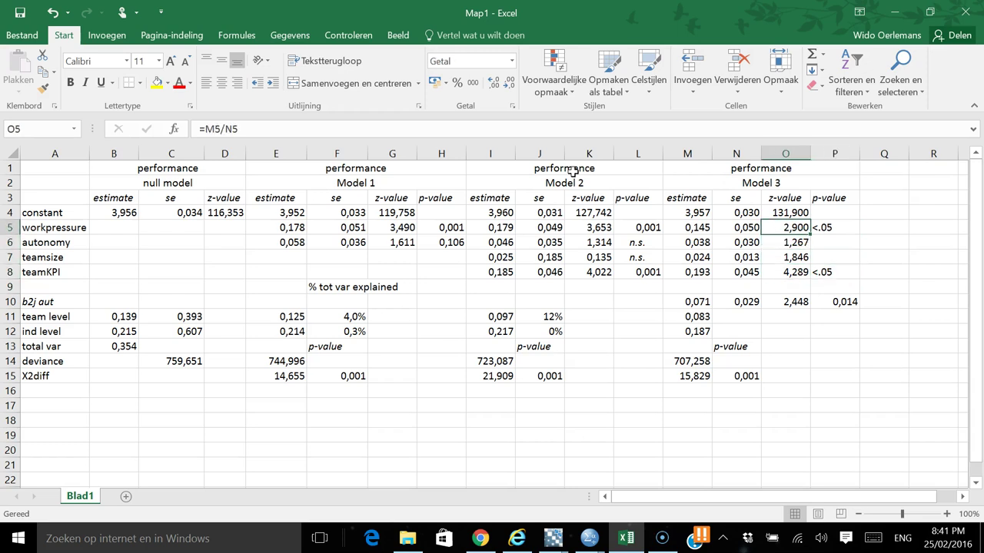
- Compare the workpressure estimate, standard error and significance between Model 2 and Model 3
{"action": "key", "text": "Left"}
{"action": "key", "text": "Left"}
{"action": "key", "text": "Left"}
{"action": "key", "text": "Left"}
{"action": "key", "text": "Right"}
{"action": "key", "text": "Right"}
{"action": "key", "text": "Right"}
{"action": "key", "text": "Right"}
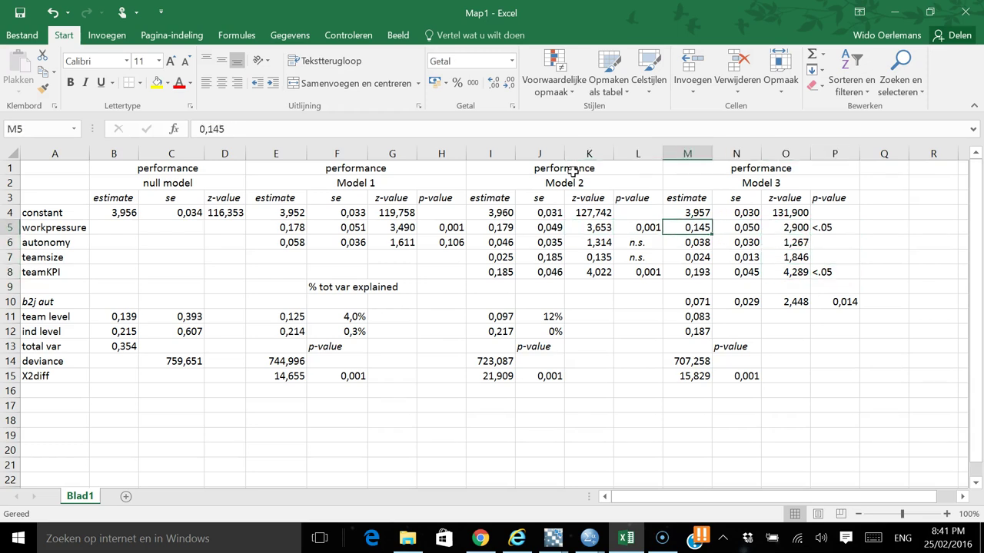
{"action": "key", "text": "Left"}
{"action": "key", "text": "Left"}
{"action": "key", "text": "Left"}
{"action": "key", "text": "Left"}
{"action": "key", "text": "Right"}
{"action": "key", "text": "Right"}
{"action": "key", "text": "Right"}
{"action": "key", "text": "Right"}
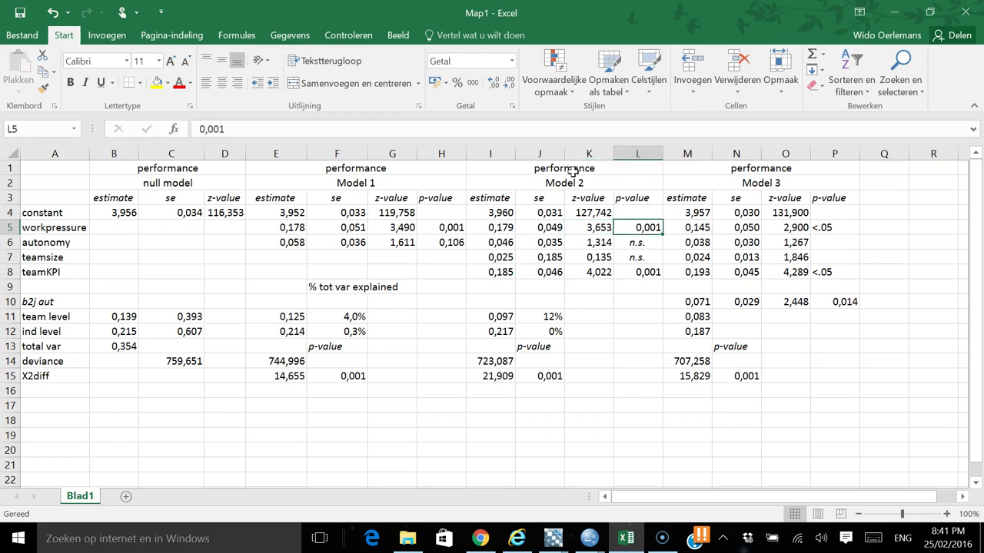
{"action": "key", "text": "Left"}
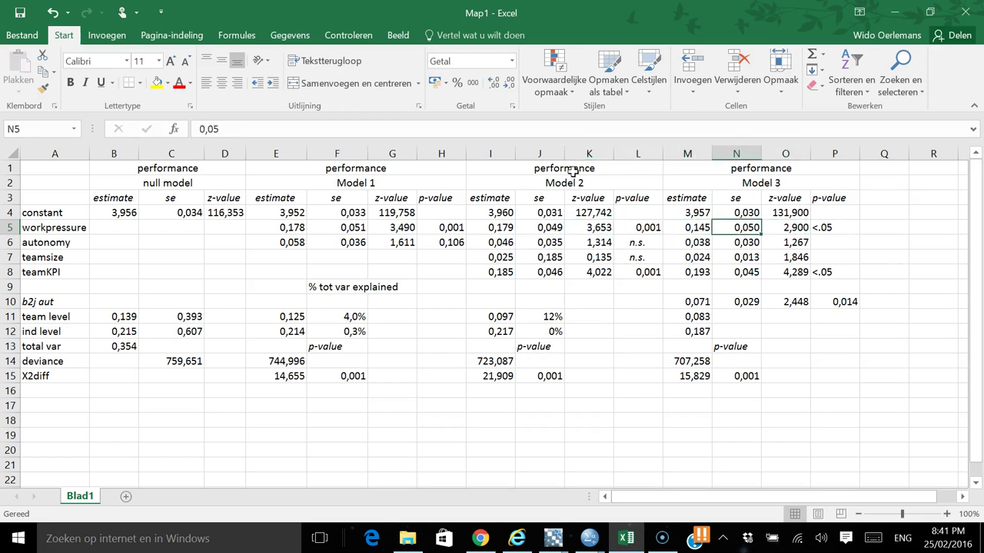
{"action": "key", "text": "Left"}
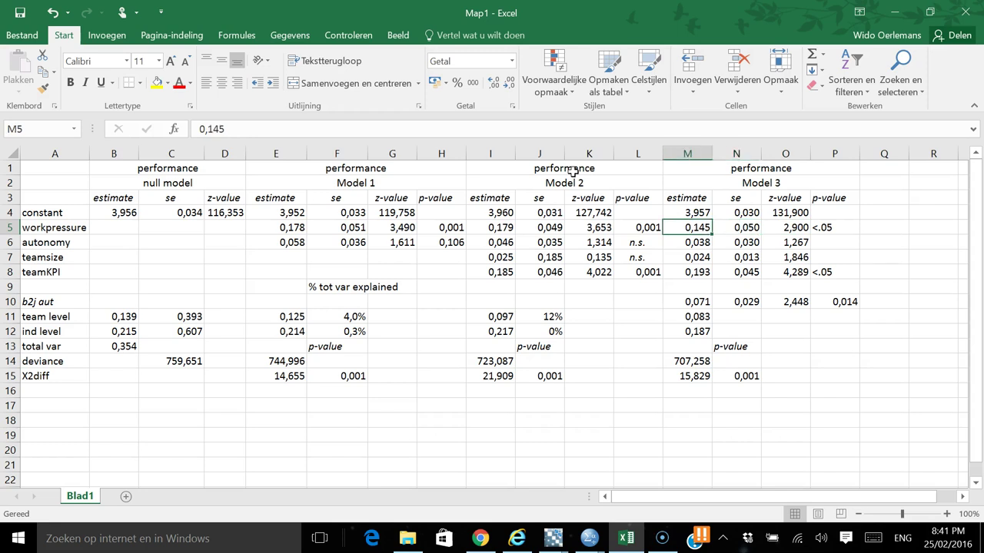
- Compare the autonomy, teamsize and teamKPI effects in Model 3 with those of the earlier models
{"action": "key", "text": "Down"}
{"action": "key", "text": "Down"}
{"action": "key", "text": "Down"}
{"action": "key", "text": "Left"}
{"action": "key", "text": "Up"}
{"action": "key", "text": "Left"}
{"action": "key", "text": "Left"}
{"action": "key", "text": "Left"}
{"action": "key", "text": "Left"}
{"action": "key", "text": "Left"}
{"action": "key", "text": "Up"}
{"action": "key", "text": "Left"}
{"action": "key", "text": "Down"}
{"action": "key", "text": "Right"}
{"action": "key", "text": "Right"}
{"action": "key", "text": "Right"}
{"action": "key", "text": "Right"}
{"action": "key", "text": "Right"}
{"action": "key", "text": "Down"}
{"action": "key", "text": "Left"}
{"action": "key", "text": "Left"}
{"action": "key", "text": "Right"}
{"action": "key", "text": "Right"}
{"action": "key", "text": "Right"}
{"action": "key", "text": "Right"}
{"action": "key", "text": "Right"}
{"action": "key", "text": "Right"}
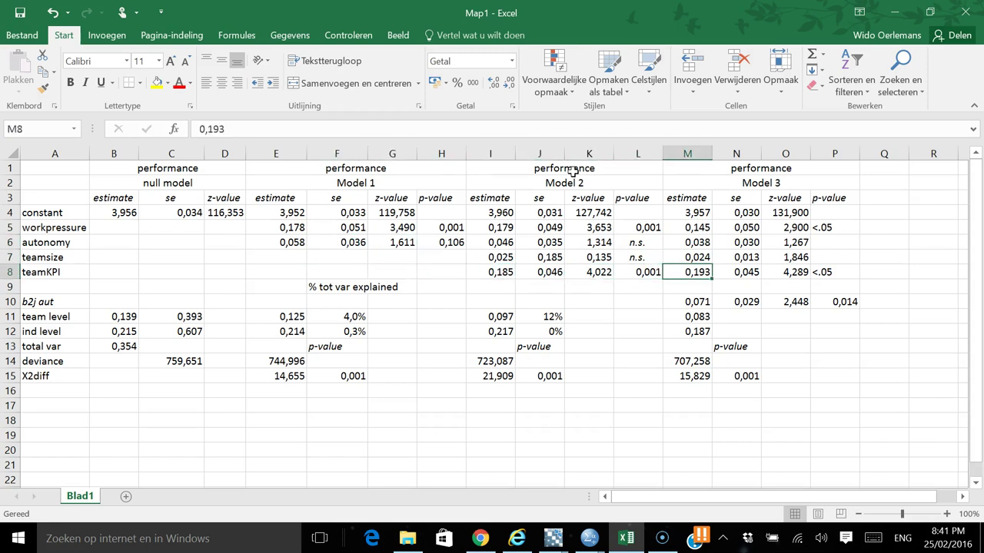
- Examine the teamKPI estimate, standard error, z-value and p-value in Model 3
{"action": "key", "text": "Right"}
{"action": "key", "text": "Left"}
{"action": "key", "text": "Left"}
{"action": "key", "text": "Left"}
{"action": "key", "text": "Right"}
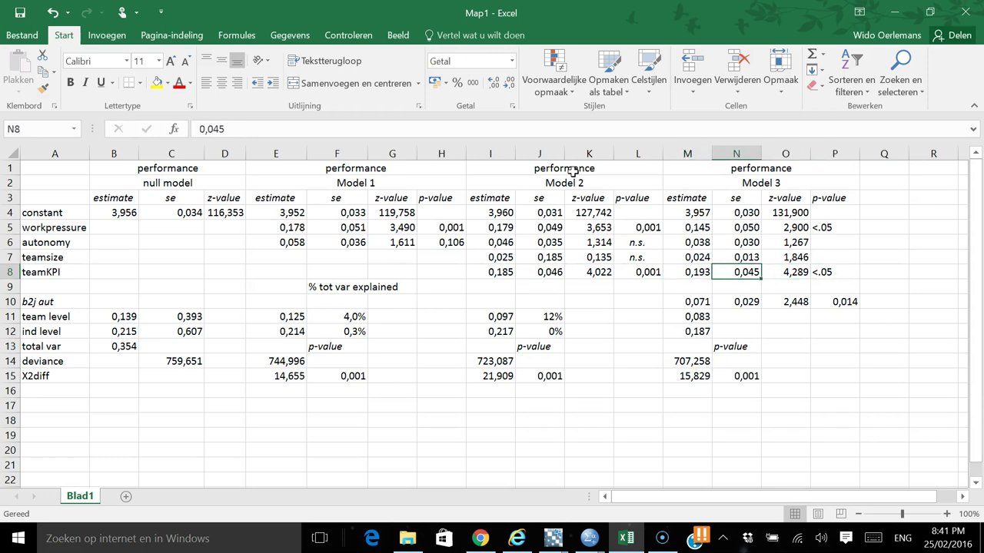
{"action": "key", "text": "Right"}
{"action": "key", "text": "Left"}
{"action": "key", "text": "Right"}
{"action": "key", "text": "Right"}
{"action": "key", "text": "Left"}
{"action": "key", "text": "Left"}
{"action": "key", "text": "Down"}
{"action": "key", "text": "Up"}
{"action": "key", "text": "Right"}
{"action": "key", "text": "Left"}
- Examine the estimate and standard error in the b2j aut row of Model 3
{"action": "key", "text": "Right"}
{"action": "key", "text": "Down"}
{"action": "key", "text": "Left"}
{"action": "key", "text": "Left"}
{"action": "key", "text": "Left"}
{"action": "key", "text": "Down"}
{"action": "key", "text": "Right"}
{"action": "key", "text": "Left"}
{"action": "key", "text": "Right"}
{"action": "key", "text": "Right"}
{"action": "key", "text": "Left"}
- Compare the fixed autonomy effect in Model 3 with the random autonomy slope in the b2j aut row
{"action": "key", "text": "Up"}
{"action": "key", "text": "Up"}
{"action": "key", "text": "Up"}
{"action": "key", "text": "Up"}
{"action": "key", "text": "Right"}
{"action": "key", "text": "Left"}
{"action": "key", "text": "Right"}
{"action": "key", "text": "Left"}
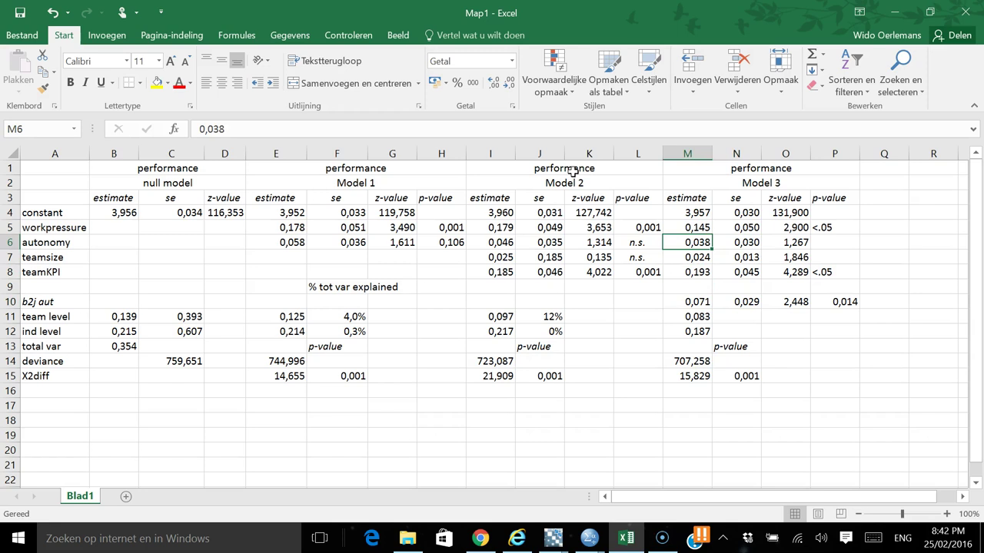
{"action": "key", "text": "Right"}
{"action": "key", "text": "Right"}
{"action": "key", "text": "Left"}
{"action": "key", "text": "Right"}
{"action": "key", "text": "Left"}
{"action": "key", "text": "Right"}
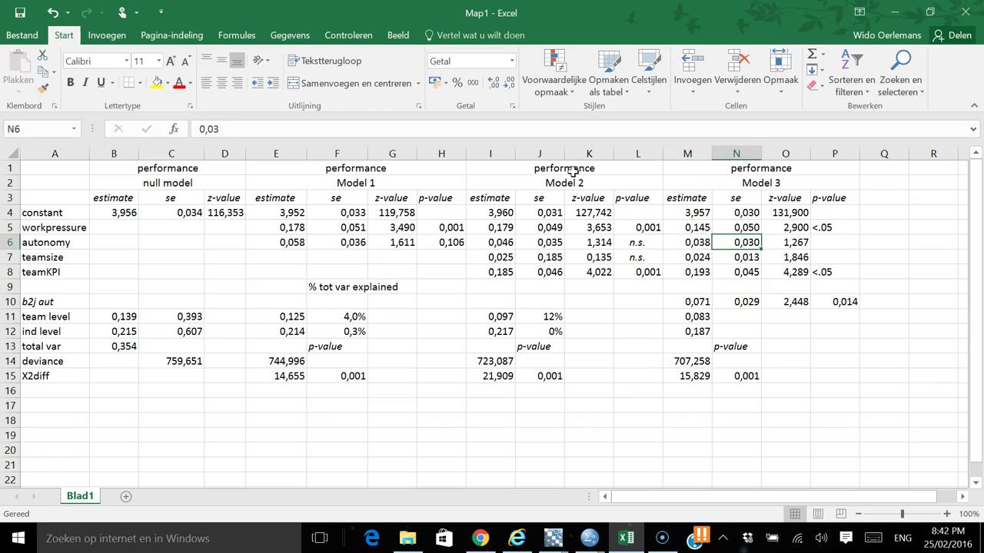
{"action": "key", "text": "Right"}
{"action": "key", "text": "Down"}
{"action": "key", "text": "Down"}
{"action": "key", "text": "Down"}
{"action": "key", "text": "Down"}
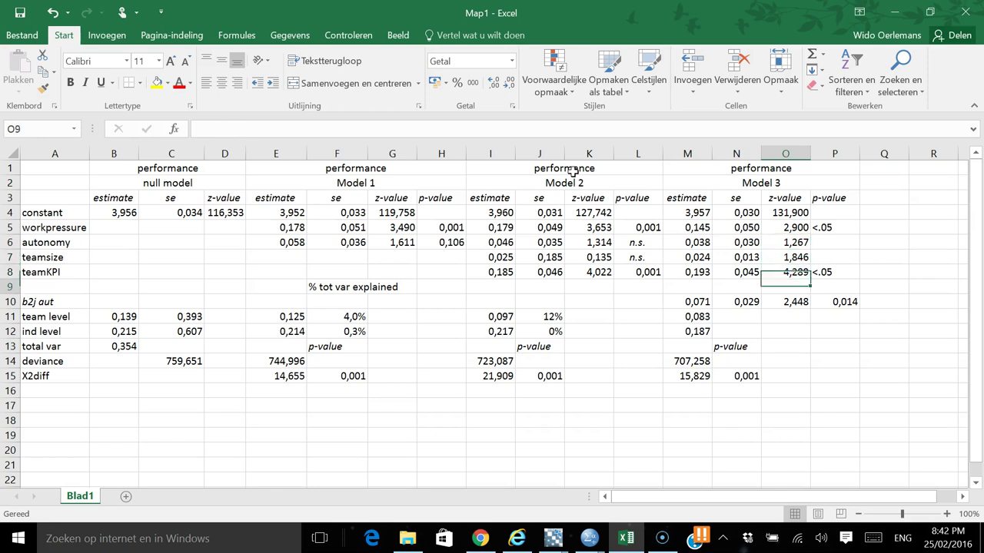
{"action": "key", "text": "Left"}
{"action": "key", "text": "Left"}
{"action": "key", "text": "Right"}
{"action": "key", "text": "Right"}
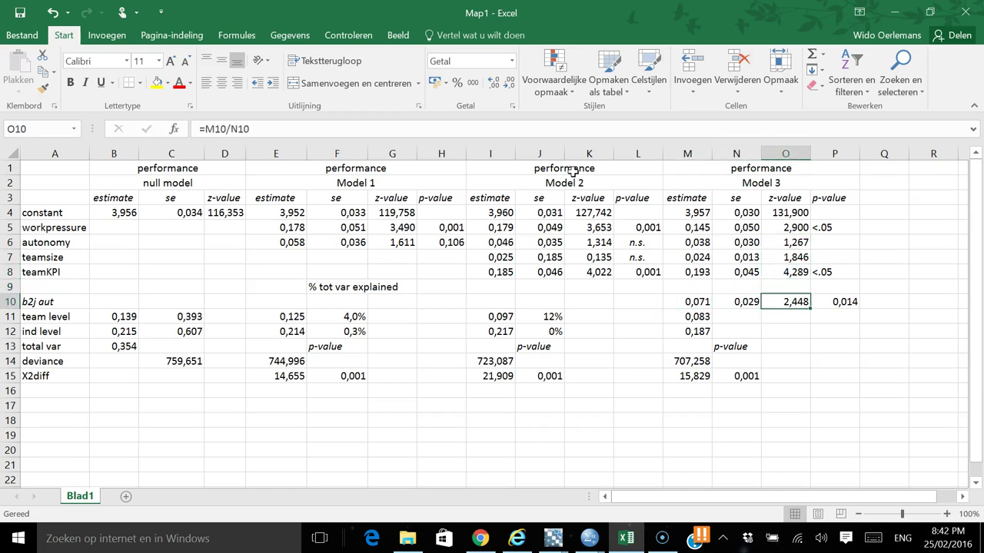
- Review the Model 3 teamKPI estimate, standard error and z-value again
{"action": "key", "text": "Left"}
{"action": "key", "text": "Left"}
{"action": "key", "text": "Up"}
{"action": "key", "text": "Up"}
{"action": "key", "text": "Up"}
{"action": "key", "text": "Up"}
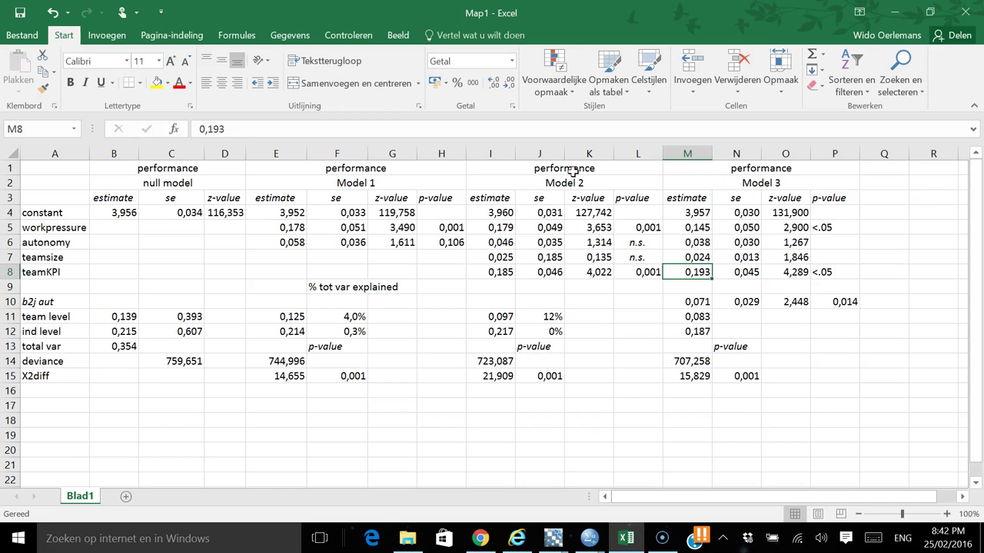
{"action": "key", "text": "Right"}
{"action": "key", "text": "Right"}
{"action": "key", "text": "Left"}
{"action": "key", "text": "Left"}
- Read the b2j aut estimate, standard error, z-value and p-value across the Model 3 columns
{"action": "key", "text": "Down"}
{"action": "key", "text": "Down"}
{"action": "key", "text": "Down"}
{"action": "key", "text": "Down"}
{"action": "key", "text": "Down"}
{"action": "key", "text": "Up"}
{"action": "key", "text": "Right"}
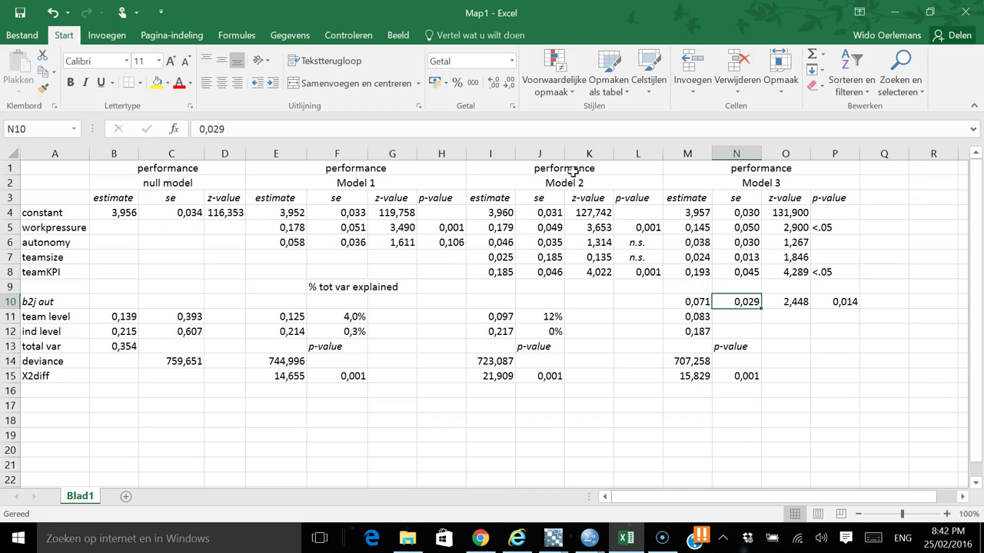
{"action": "key", "text": "Right"}
{"action": "key", "text": "Right"}
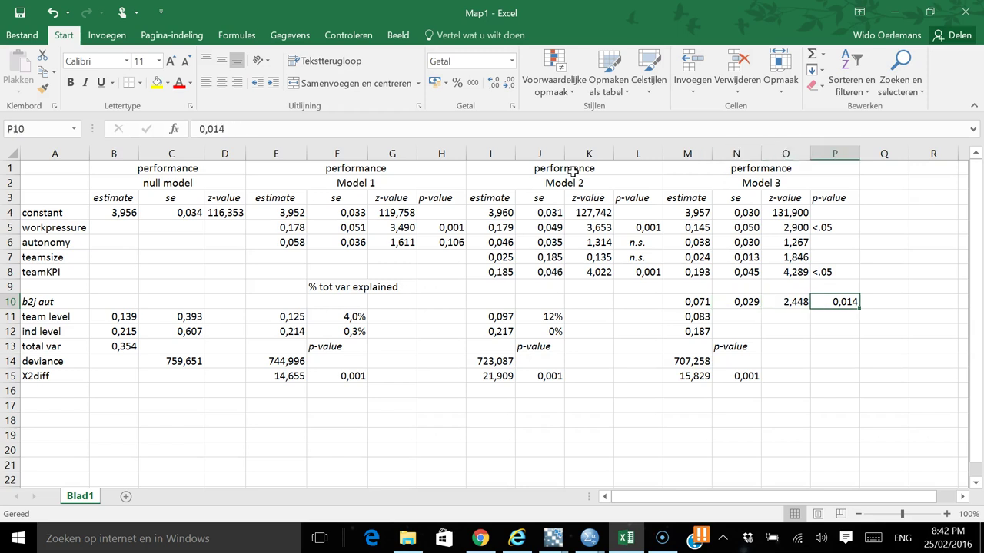
{"action": "key", "text": "Left"}
{"action": "key", "text": "Left"}
{"action": "key", "text": "Left"}
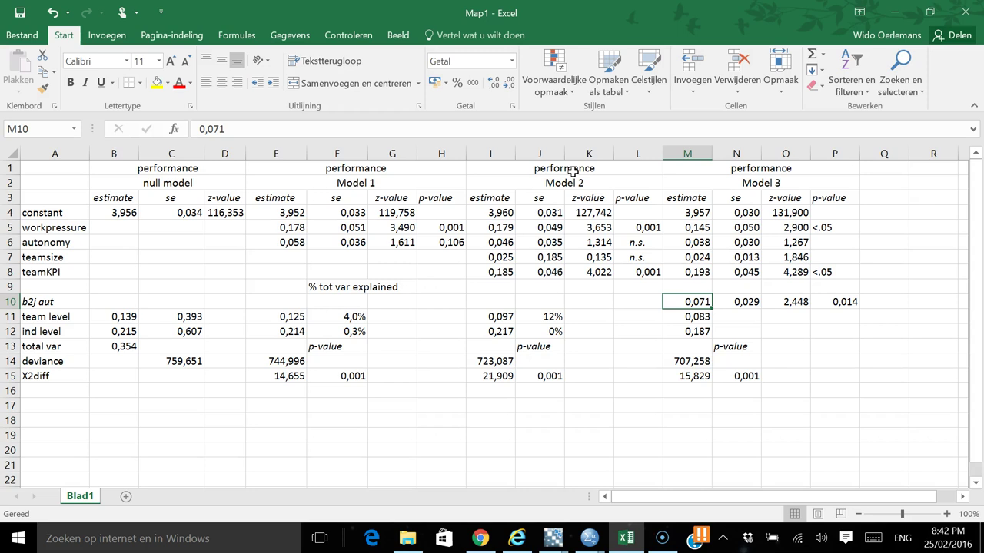
{"action": "left_click", "coordinate": [12, 288]}
{"action": "right_click", "coordinate": [12, 287]}
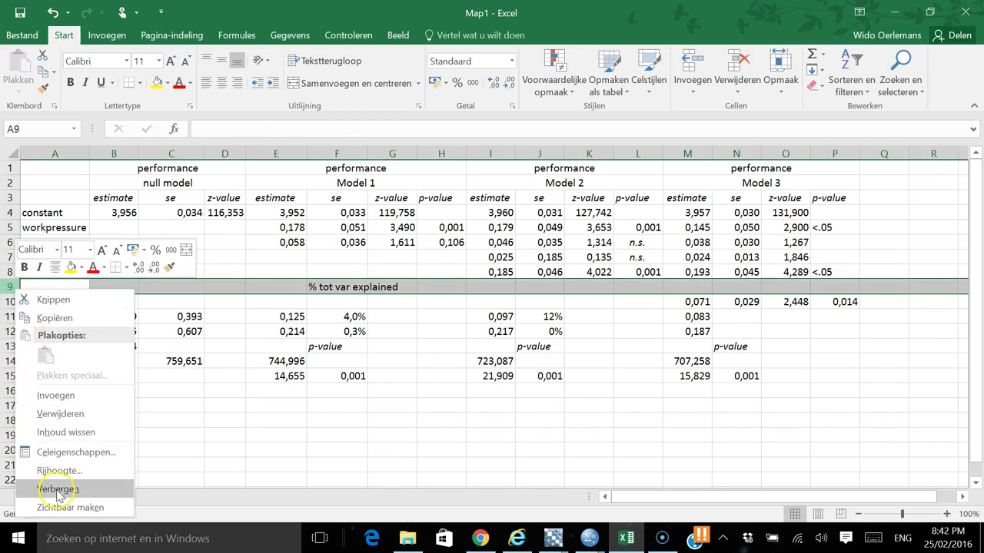
{"action": "left_click", "coordinate": [259, 396]}
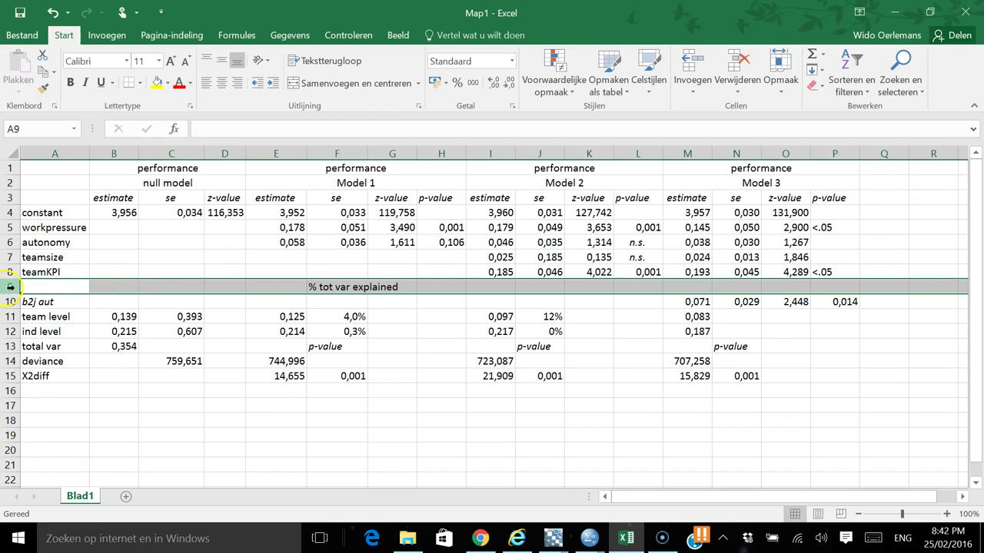
- Insert two blank rows below teamKPI, above the "% tot var explained" row, and select A9
{"action": "left_click_drag", "start_coordinate": [6, 294], "coordinate": [7, 303]}
{"action": "right_click", "coordinate": [8, 302]}
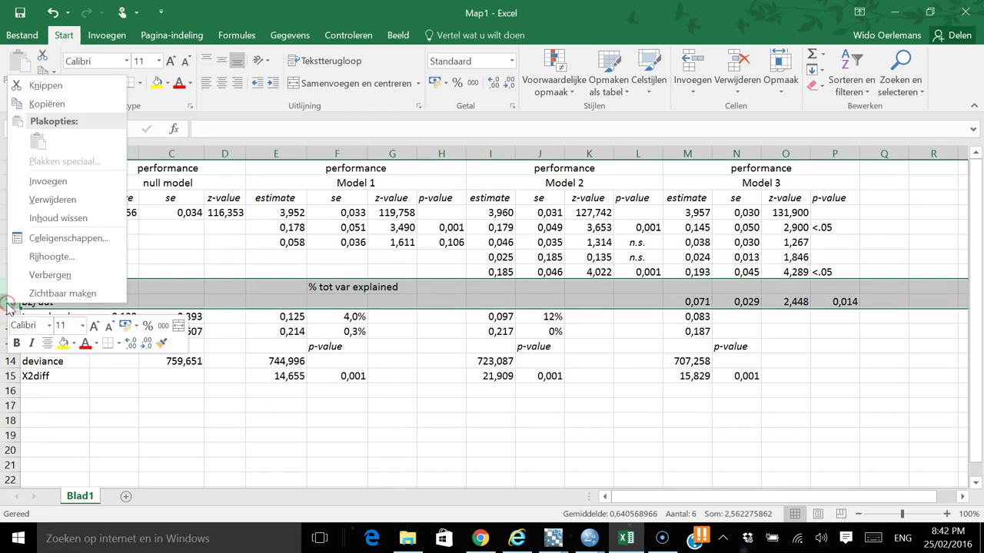
{"action": "left_click", "coordinate": [58, 183]}
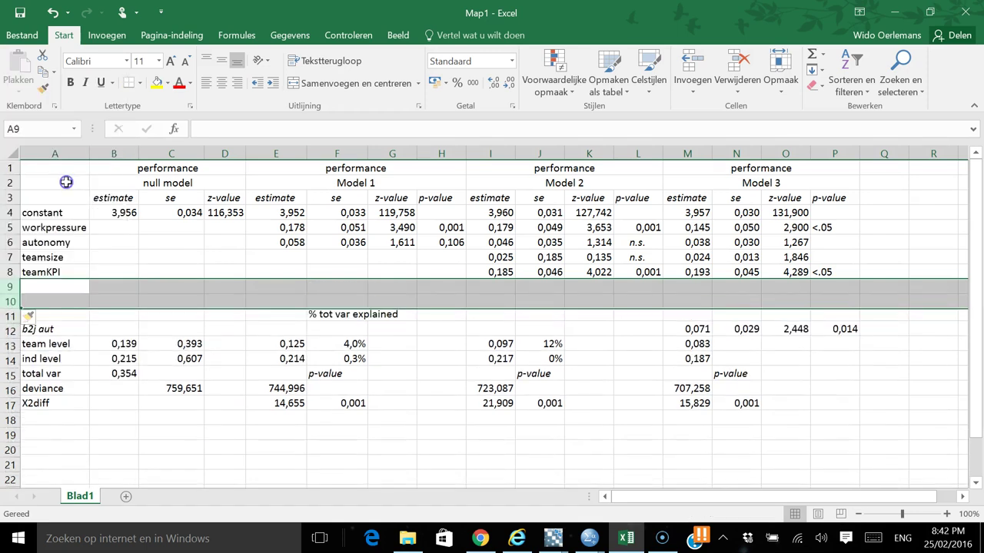
{"action": "left_click", "coordinate": [157, 289]}
{"action": "left_click", "coordinate": [59, 297]}
{"action": "key", "text": "Up"}
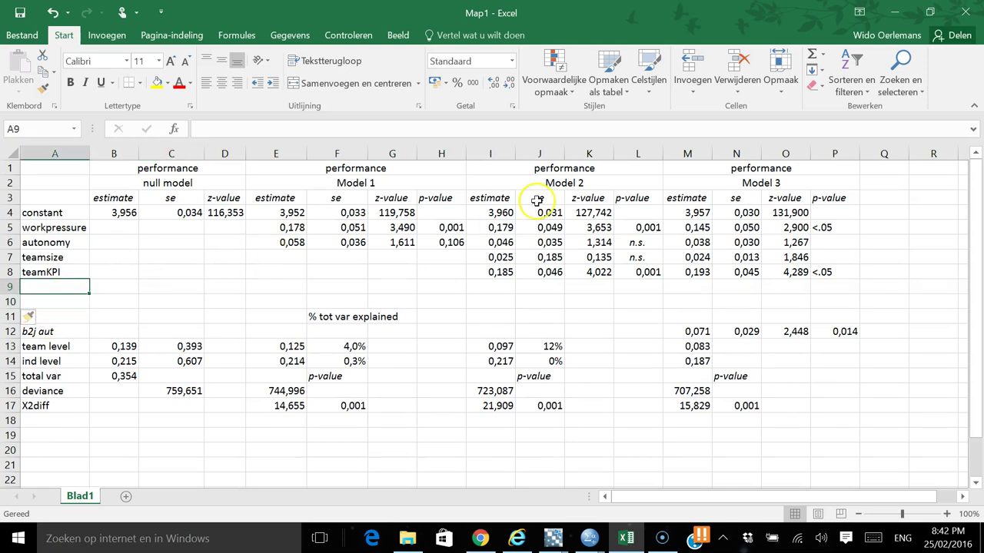
- Copy the merged performance and Model 3 headings to Q1:T2 and rename the copied model heading as Model 4
{"action": "left_click", "coordinate": [770, 170]}
{"action": "left_click_drag", "start_coordinate": [770, 171], "coordinate": [771, 176]}
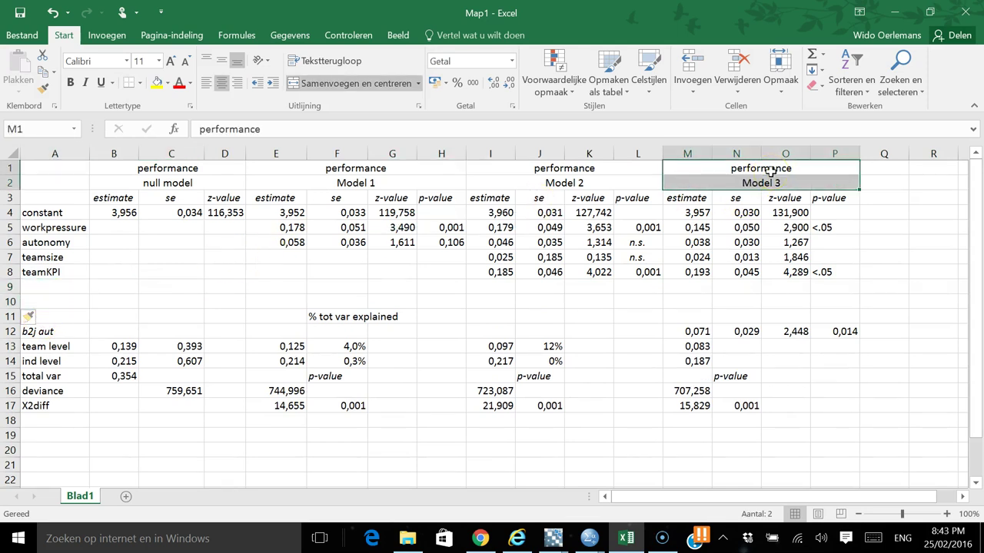
{"action": "key", "text": "ctrl+c"}
{"action": "key", "text": "Right"}
{"action": "key", "text": "ctrl+v"}
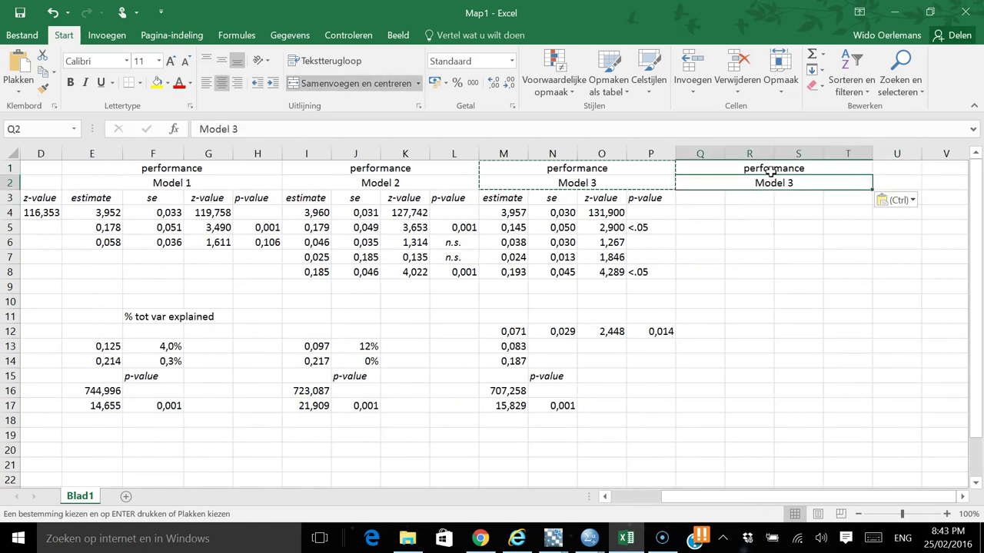
{"action": "type", "text": "Model 4"}
{"action": "key", "text": "Return"}
- Copy the estimate, se, z-value and p-value headers from M3:P3 to Q3:T3 under Model 4
{"action": "key", "text": "Left"}
{"action": "key", "text": "Left"}
{"action": "key", "text": "Left"}
{"action": "key", "text": "Left"}
{"action": "key", "text": "Left"}
{"action": "key", "text": "Left"}
{"action": "key", "text": "Left"}
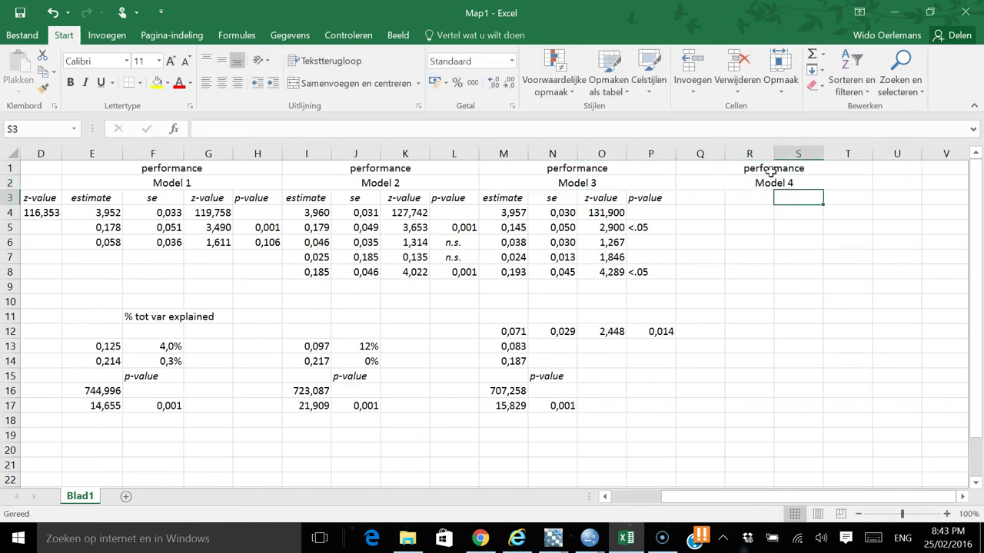
{"action": "key", "text": "shift+Right"}
{"action": "key", "text": "shift+Right"}
{"action": "key", "text": "shift+Right"}
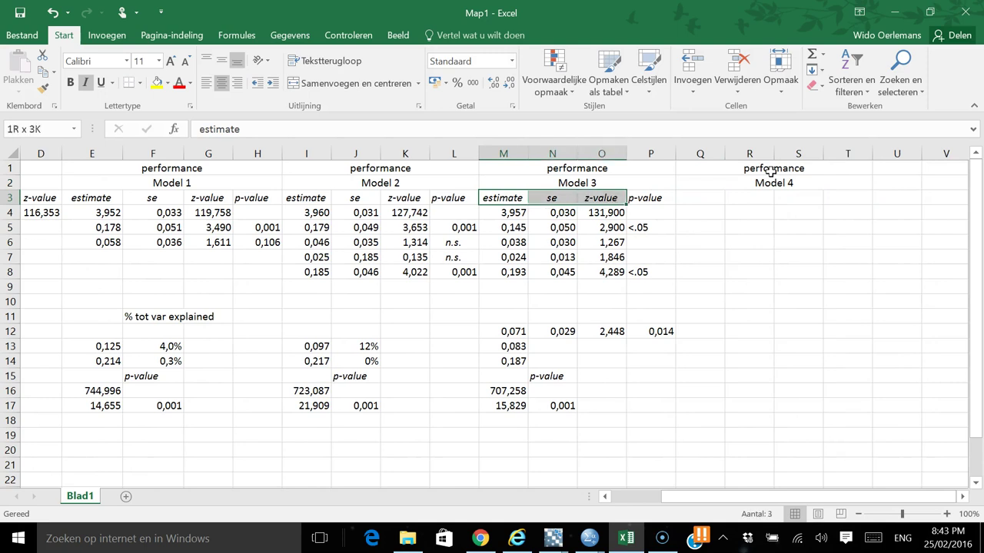
{"action": "key", "text": "ctrl+c"}
{"action": "key", "text": "Right"}
{"action": "key", "text": "Right"}
{"action": "key", "text": "Right"}
{"action": "key", "text": "Right"}
{"action": "key", "text": "ctrl+v"}
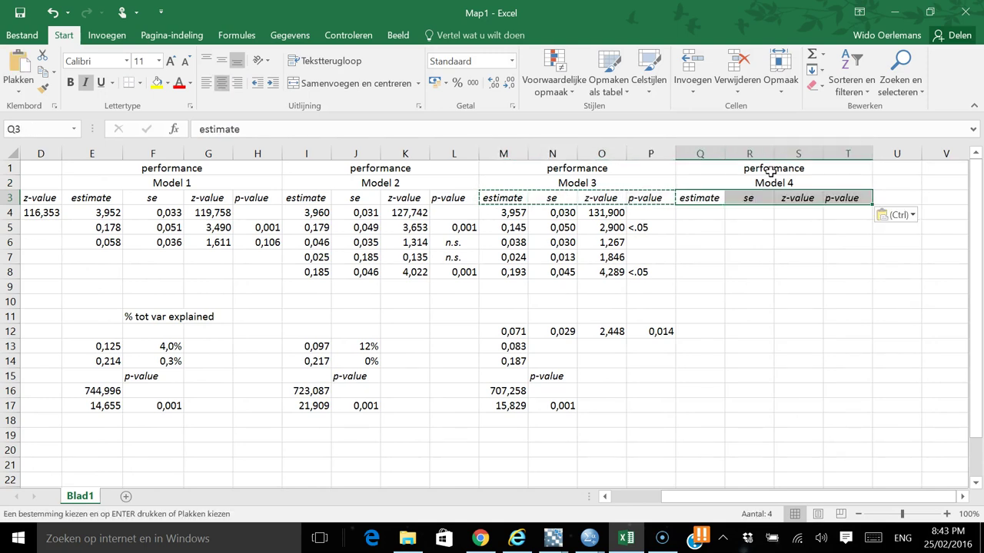
- Select the empty label cell A9 below teamKPI and switch to MLwiN
{"action": "key", "text": "Down"}
{"action": "key", "text": "Down"}
{"action": "key", "text": "Down"}
{"action": "key", "text": "Down"}
{"action": "key", "text": "Down"}
{"action": "key", "text": "Left"}
{"action": "key", "text": "Up"}
{"action": "key", "text": "Left"}
{"action": "key", "text": "Left"}
{"action": "key", "text": "Left"}
{"action": "key", "text": "Home"}
{"action": "key", "text": "Down"}
{"action": "key", "text": "Down"}
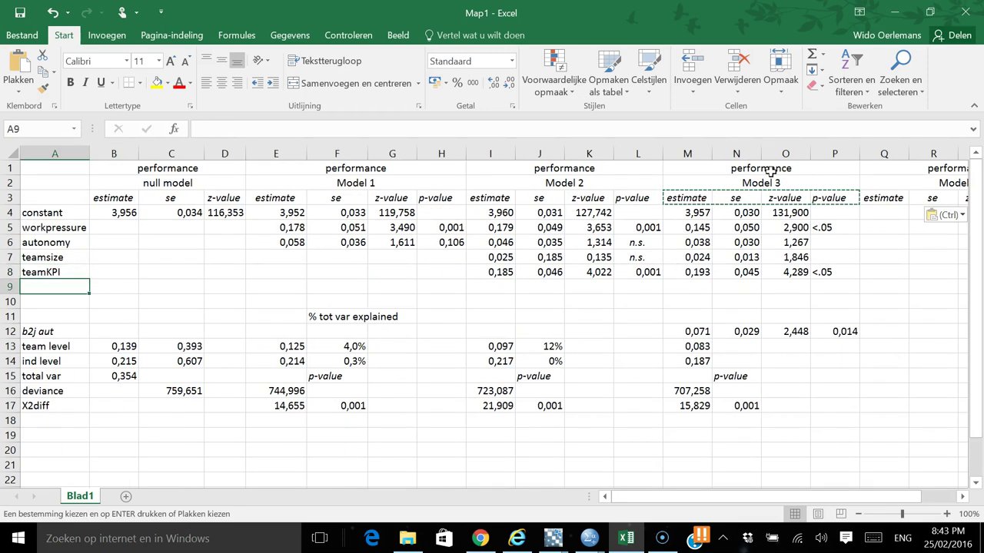
{"action": "key", "text": "alt+Tab"}
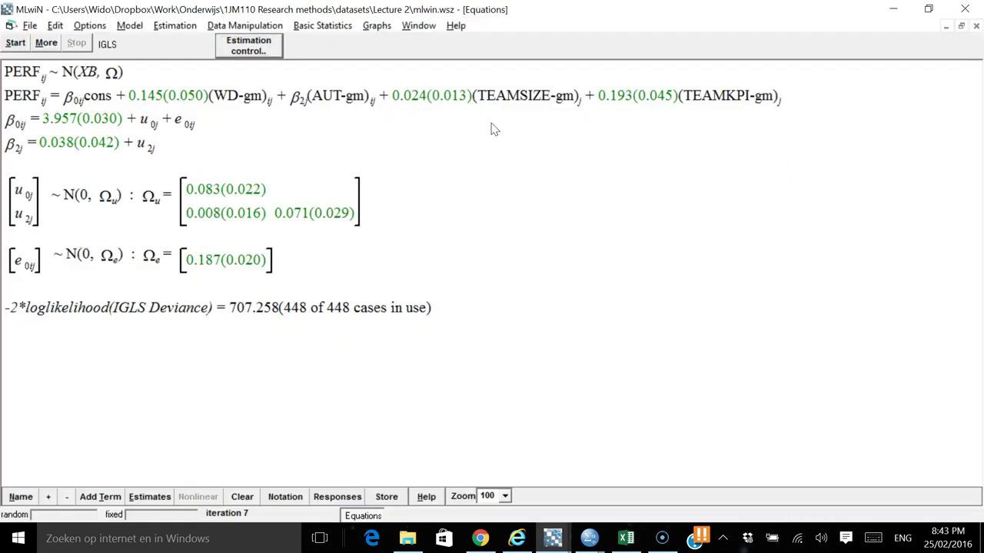
{"action": "left_click", "coordinate": [829, 120]}
{"action": "left_click", "coordinate": [319, 228]}
{"action": "left_click", "coordinate": [100, 497]}
{"action": "left_click", "coordinate": [37, 67]}
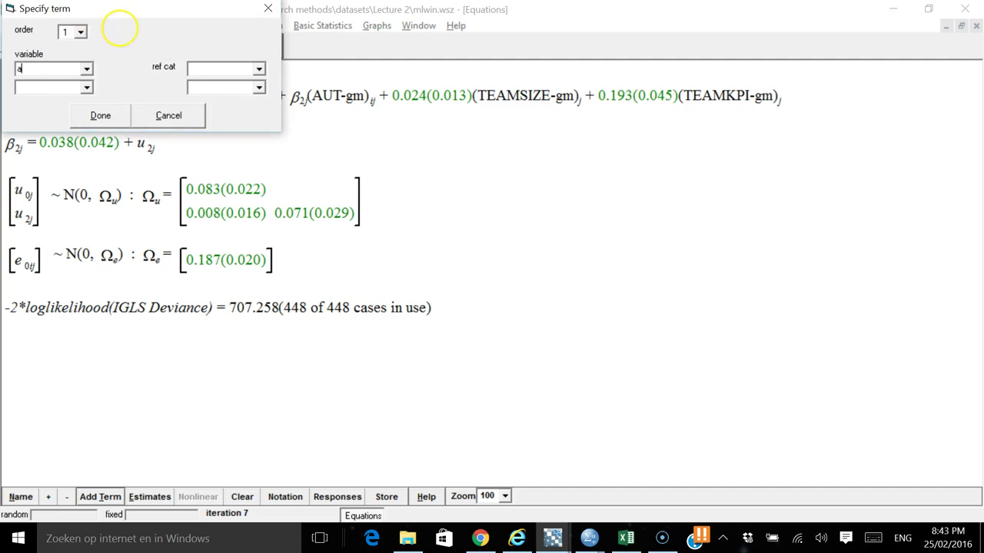
{"action": "key", "text": "Tab"}
{"action": "type", "text": "teamsiz"}
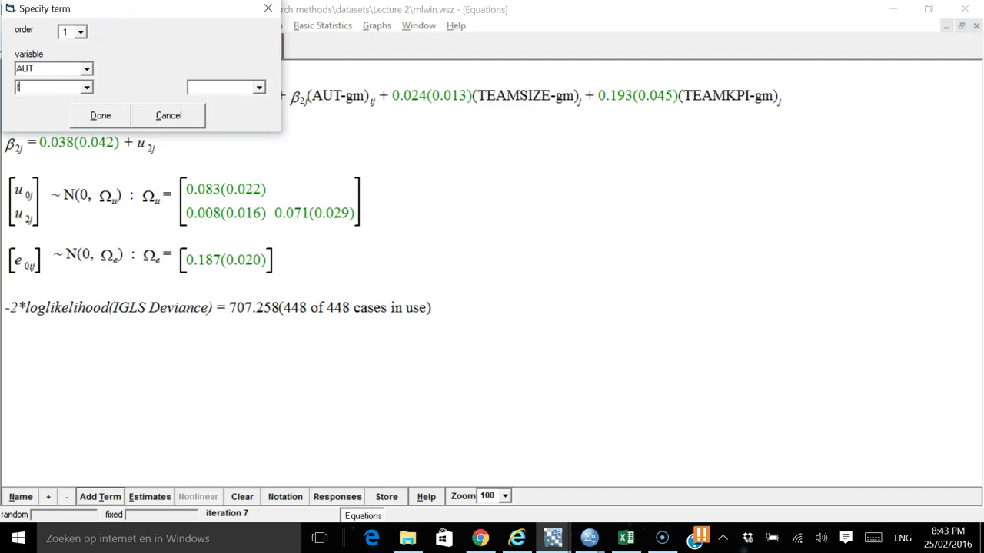
{"action": "key", "text": "Tab"}
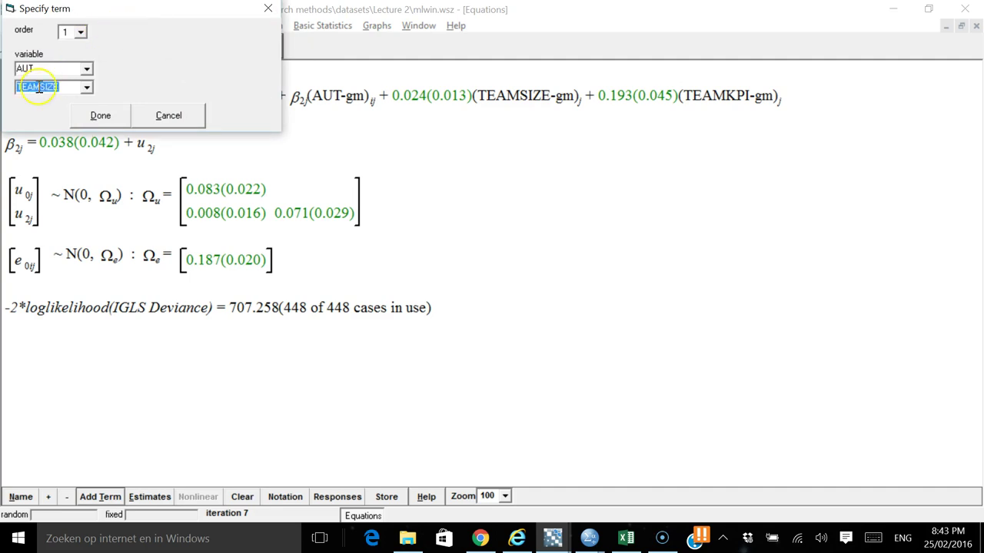
{"action": "left_click", "coordinate": [267, 11]}
- Add an order 1 interaction term of AUT and TEAMSIZE to the performance model and re-estimate it
{"action": "left_click", "coordinate": [112, 497]}
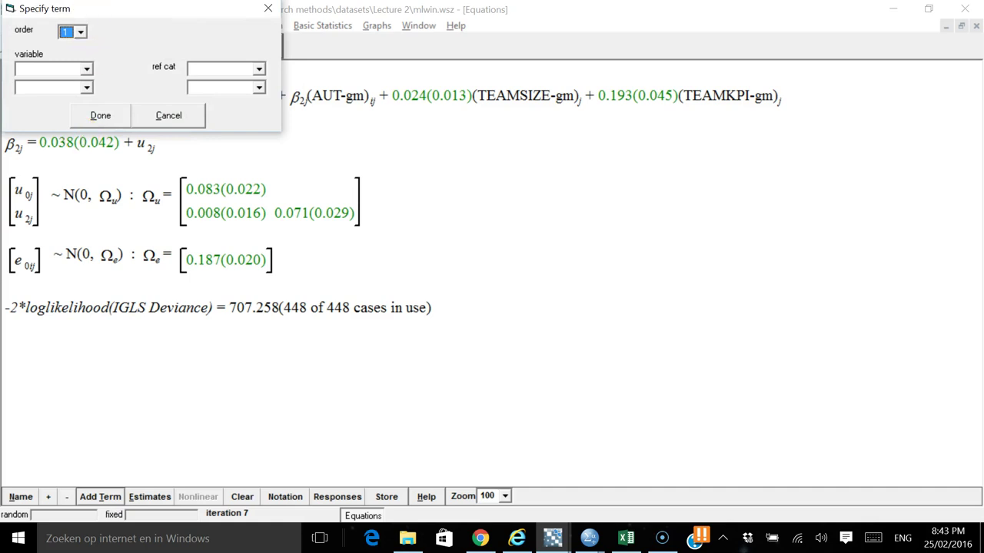
{"action": "left_click", "coordinate": [48, 70]}
{"action": "type", "text": "aut"}
{"action": "key", "text": "Tab"}
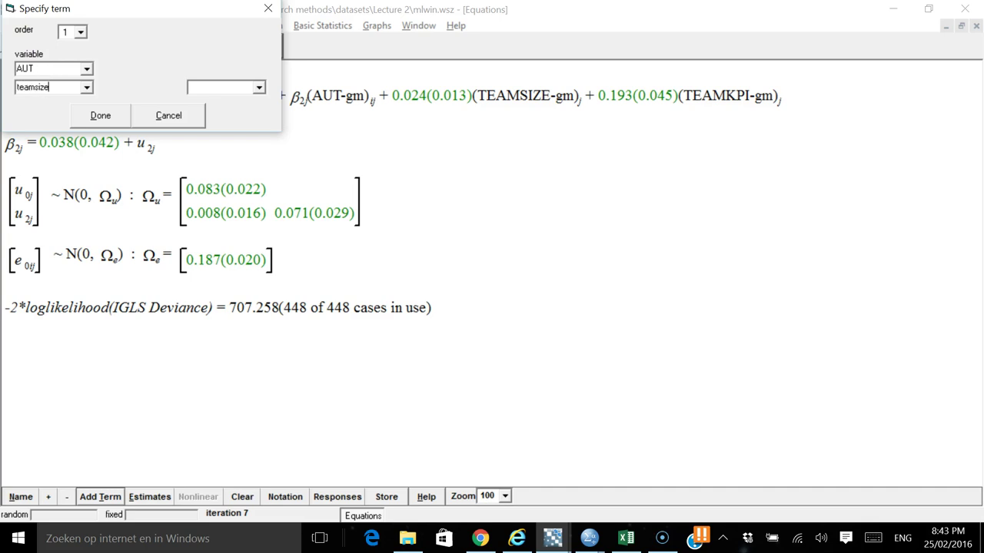
{"action": "key", "text": "Tab"}
{"action": "left_click", "coordinate": [86, 115]}
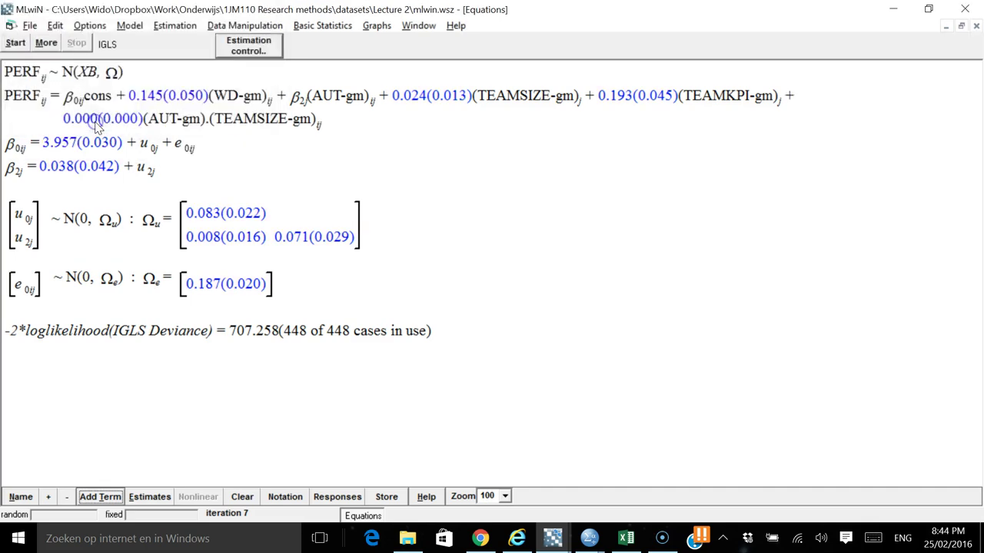
{"action": "left_click", "coordinate": [9, 43]}
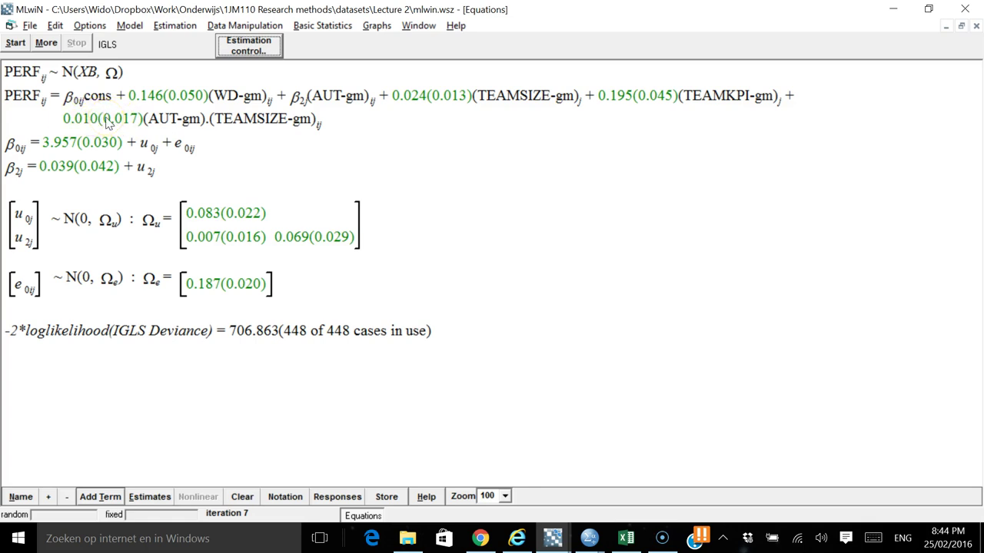
- Replace TEAMSIZE with TEAMKPI in the AUT interaction term, re-estimate the model and switch back to Excel
{"action": "left_click", "coordinate": [127, 124]}
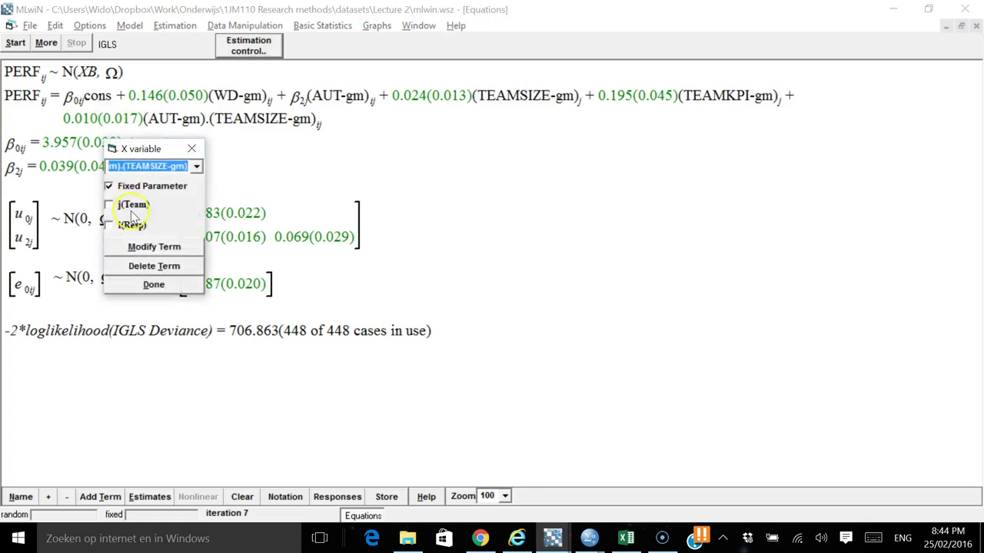
{"action": "left_click", "coordinate": [135, 248]}
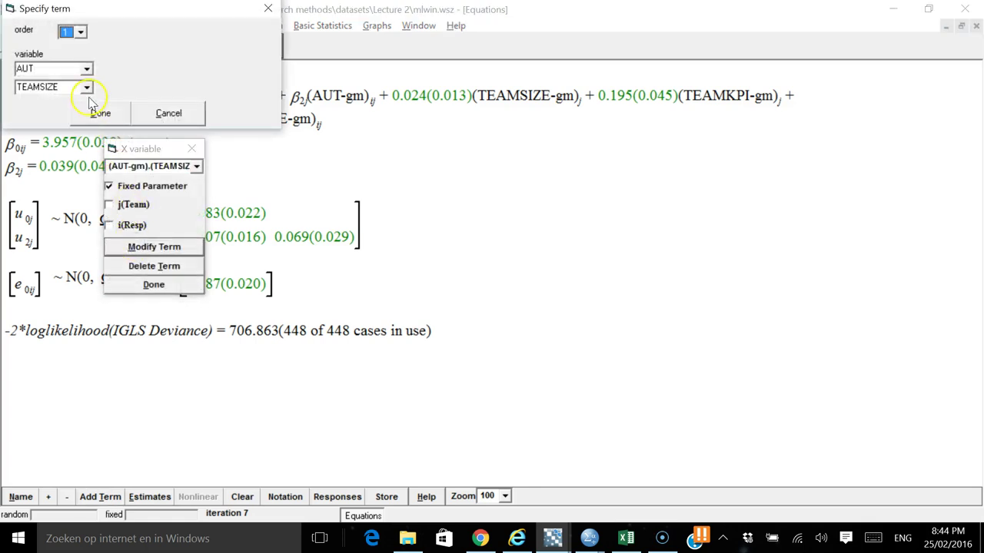
{"action": "left_click", "coordinate": [87, 87]}
{"action": "left_click", "coordinate": [76, 104]}
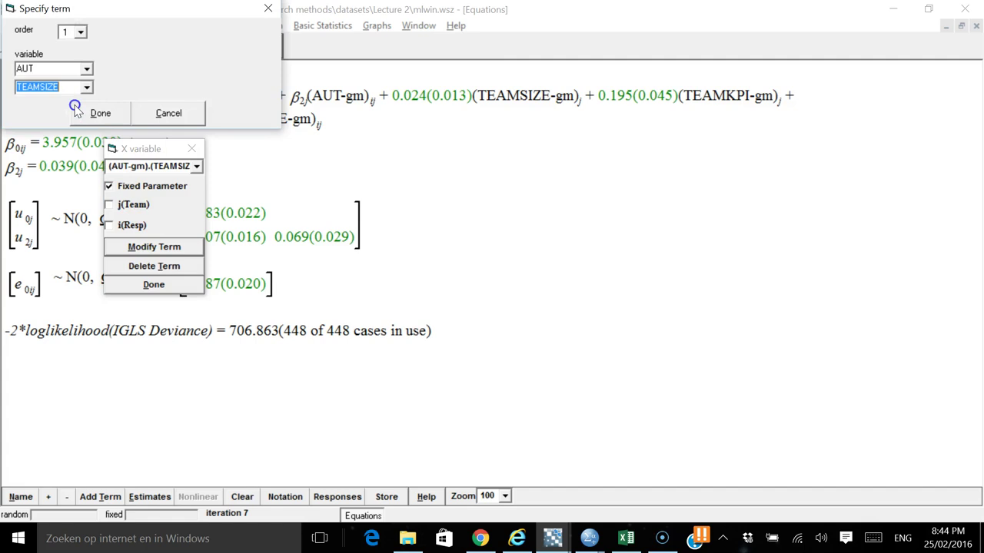
{"action": "left_click", "coordinate": [57, 86]}
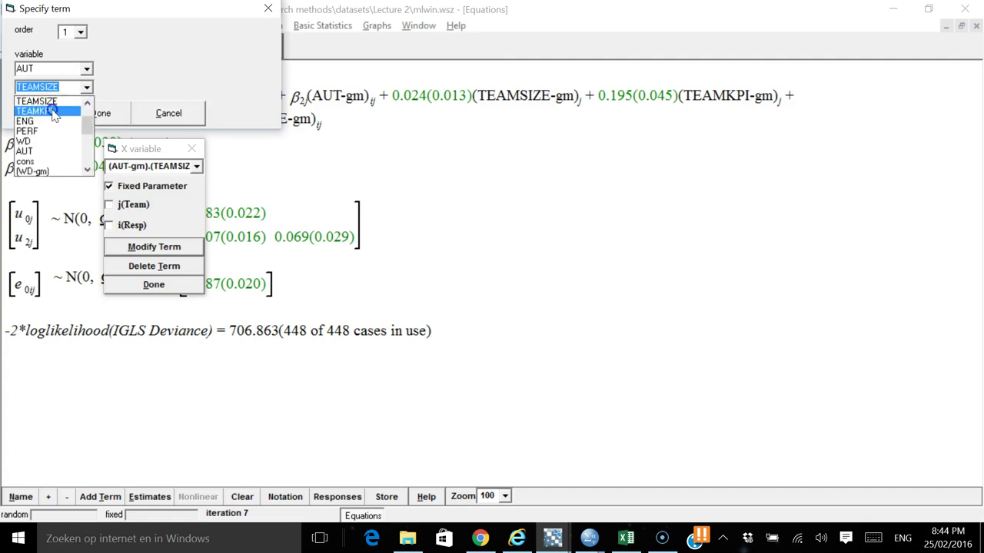
{"action": "left_click", "coordinate": [54, 112]}
{"action": "left_click", "coordinate": [98, 113]}
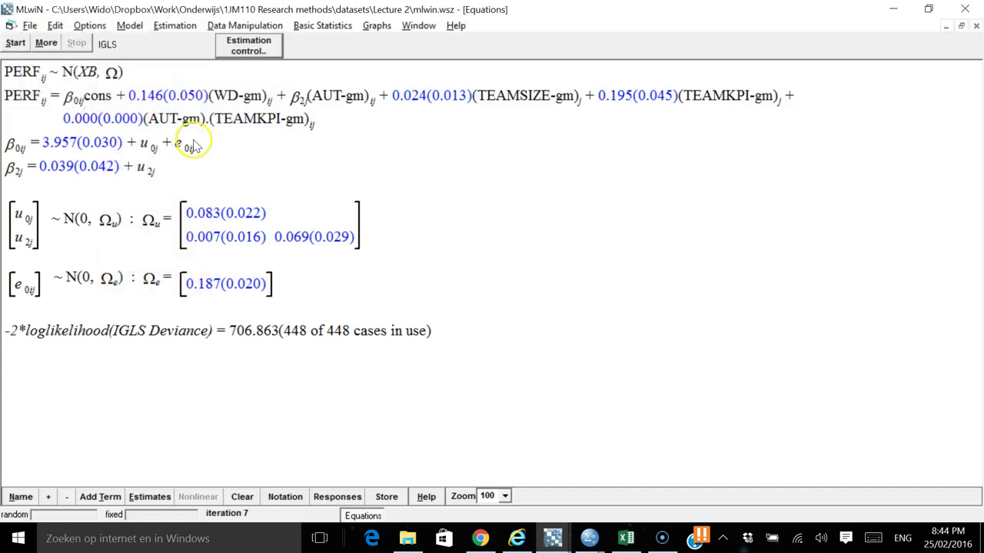
{"action": "left_click", "coordinate": [16, 43]}
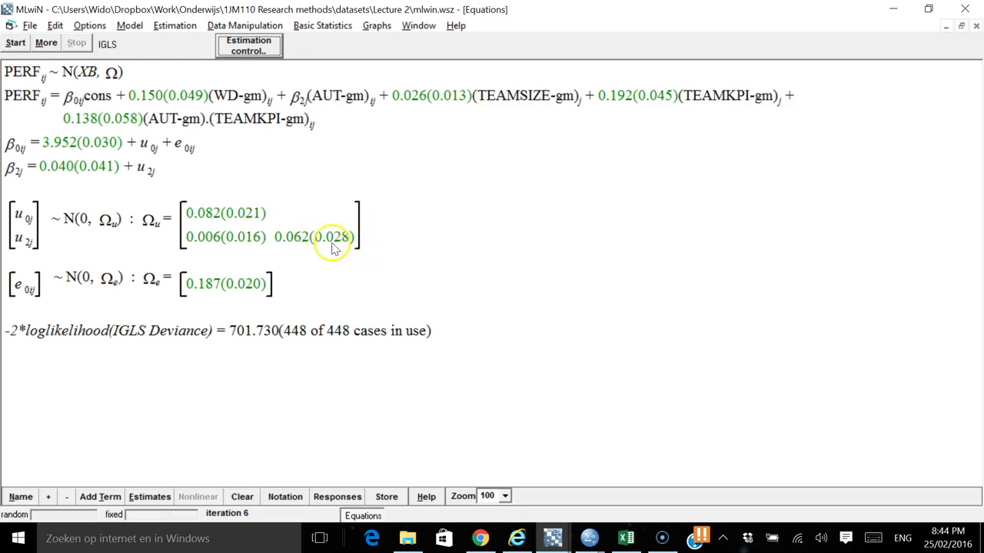
{"action": "key", "text": "alt+Tab"}
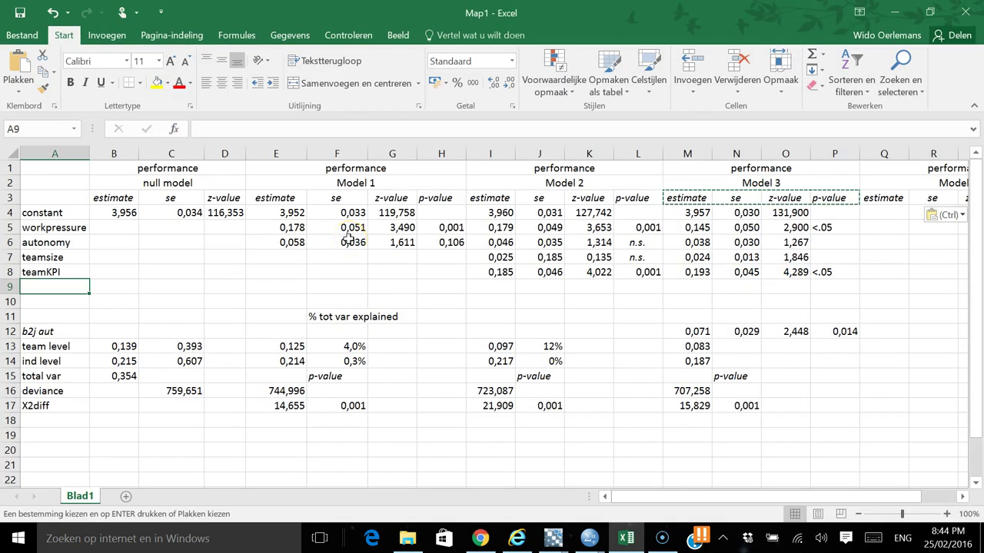
- Check the interaction term in MLwiN and label cell A9 in Excel autonomy X teamKPI
{"action": "key", "text": "alt+Tab"}
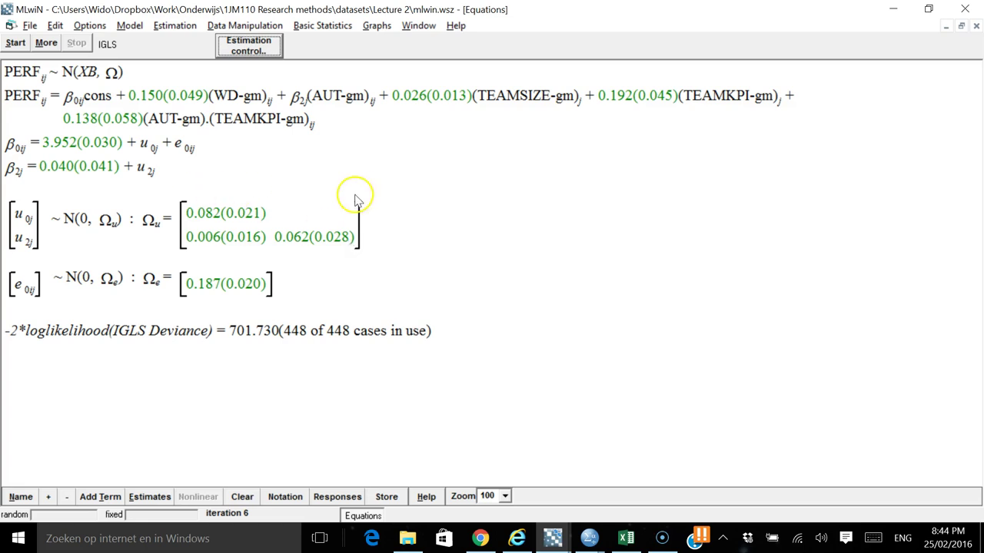
{"action": "key", "text": "alt+Tab"}
{"action": "key", "text": "Right"}
{"action": "key", "text": "Left"}
{"action": "key", "text": "Left"}
{"action": "key", "text": "Left"}
{"action": "key", "text": "alt+Tab"}
{"action": "key", "text": "alt+Tab"}
{"action": "type", "text": "auto"}
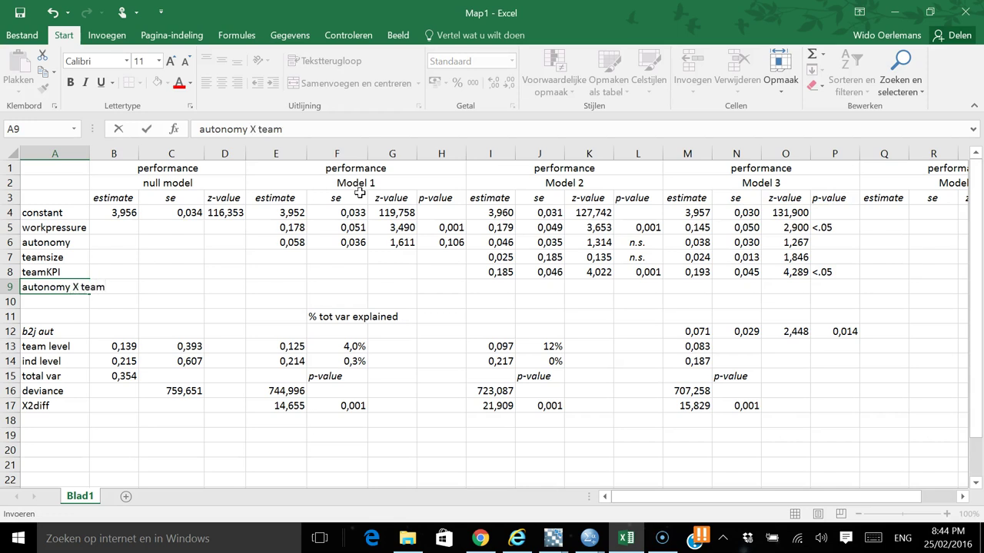
{"action": "type", "text": "nomy X teamKPI"}
{"action": "key", "text": "Return"}
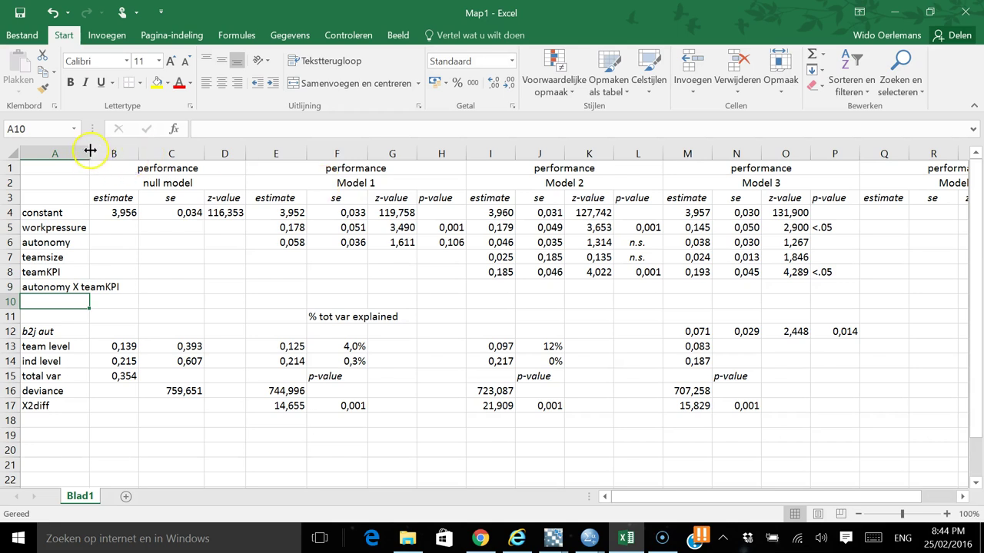
- Look across row 10 from the label column to the Model 4 columns and back
{"action": "key", "text": "Right"}
{"action": "key", "text": "Right"}
{"action": "key", "text": "Right"}
{"action": "key", "text": "Right"}
{"action": "key", "text": "Right"}
{"action": "key", "text": "Right"}
{"action": "key", "text": "Right"}
{"action": "key", "text": "Right"}
{"action": "key", "text": "Right"}
{"action": "key", "text": "Right"}
{"action": "key", "text": "Right"}
{"action": "key", "text": "Right"}
{"action": "key", "text": "Right"}
{"action": "key", "text": "Right"}
{"action": "key", "text": "Right"}
{"action": "key", "text": "Right"}
{"action": "key", "text": "Right"}
{"action": "key", "text": "Right"}
{"action": "key", "text": "Right"}
{"action": "key", "text": "Right"}
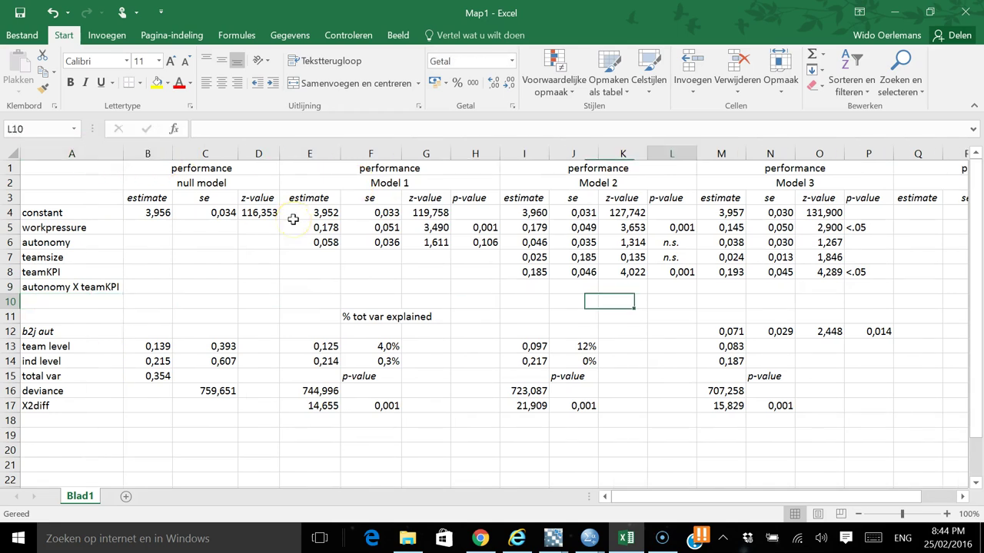
{"action": "key", "text": "Left"}
{"action": "key", "text": "Left"}
{"action": "key", "text": "Left"}
{"action": "key", "text": "Left"}
{"action": "key", "text": "Left"}
{"action": "key", "text": "Left"}
{"action": "key", "text": "Left"}
{"action": "key", "text": "Left"}
{"action": "key", "text": "Left"}
{"action": "key", "text": "Left"}
{"action": "key", "text": "Left"}
{"action": "key", "text": "Left"}
{"action": "key", "text": "Left"}
{"action": "key", "text": "Left"}
{"action": "key", "text": "Left"}
{"action": "key", "text": "Left"}
{"action": "key", "text": "Left"}
{"action": "key", "text": "Left"}
{"action": "key", "text": "Left"}
{"action": "key", "text": "Left"}
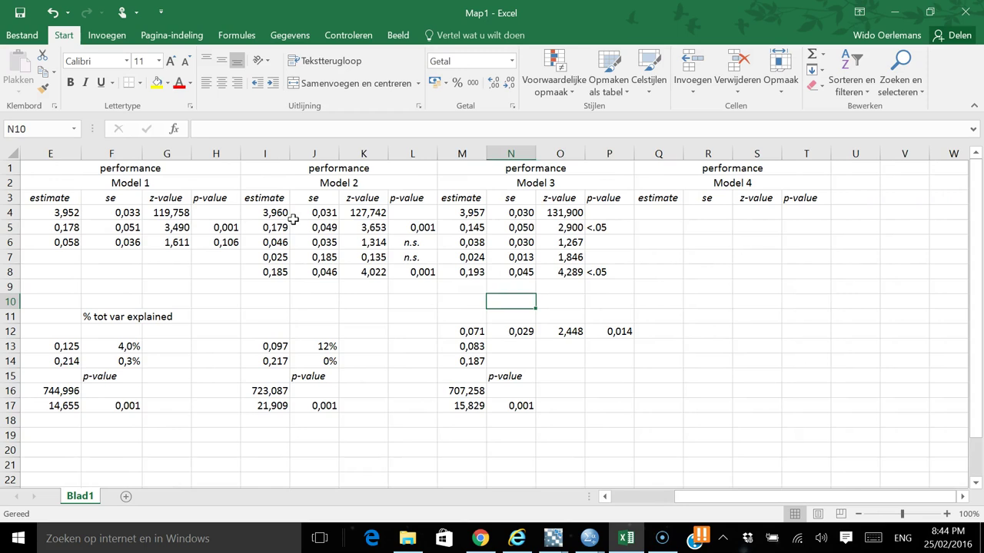
- Freeze the panes at cell B3 so that rows 1 and 2 and the label column stay in view
{"action": "key", "text": "Up"}
{"action": "key", "text": "Up"}
{"action": "key", "text": "Up"}
{"action": "key", "text": "Up"}
{"action": "key", "text": "Up"}
{"action": "key", "text": "Up"}
{"action": "key", "text": "Up"}
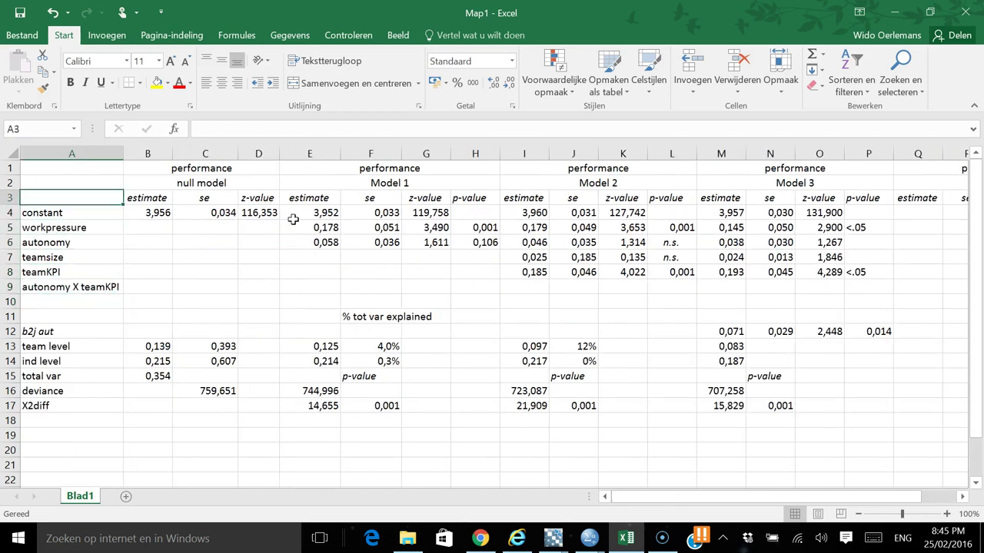
{"action": "key", "text": "Right"}
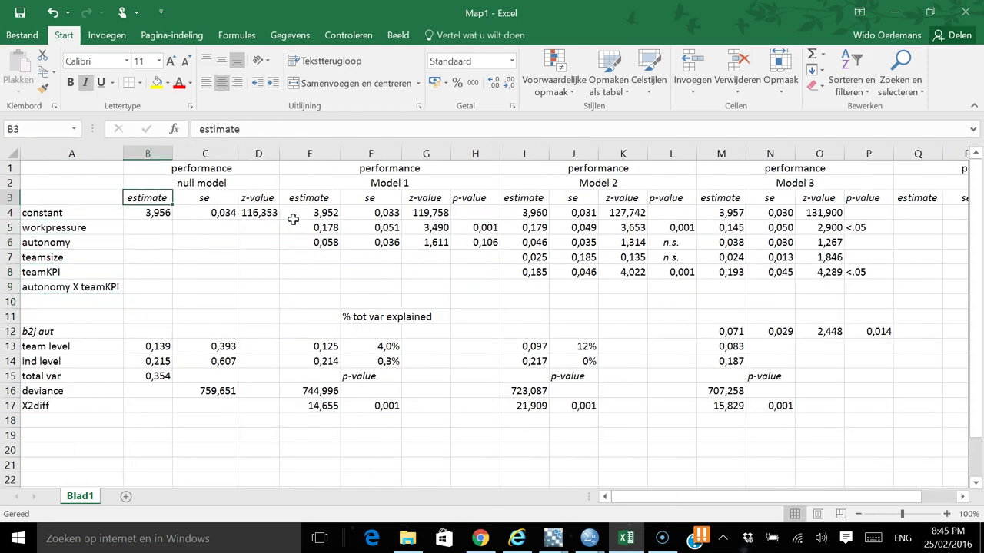
{"action": "left_click", "coordinate": [364, 36]}
{"action": "left_click", "coordinate": [397, 34]}
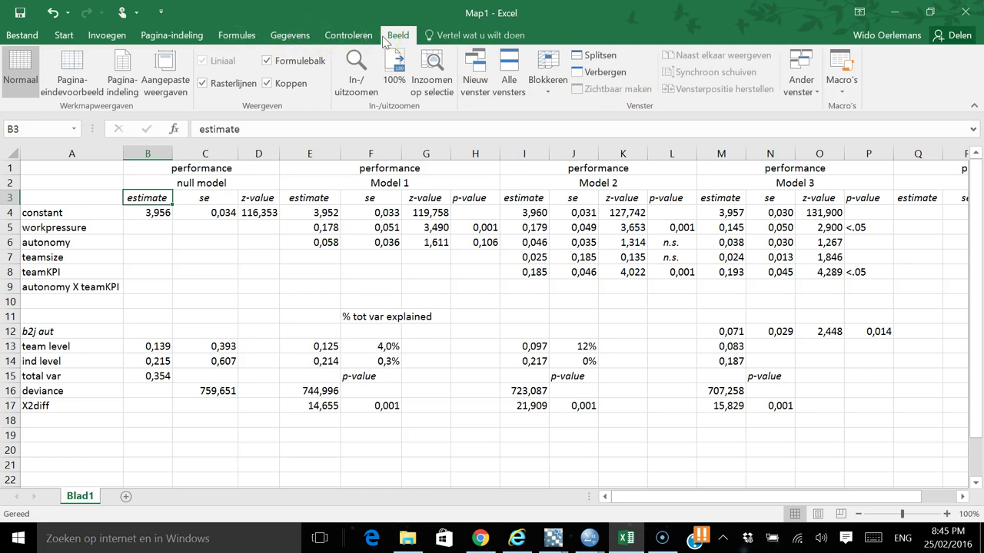
{"action": "left_click", "coordinate": [352, 34]}
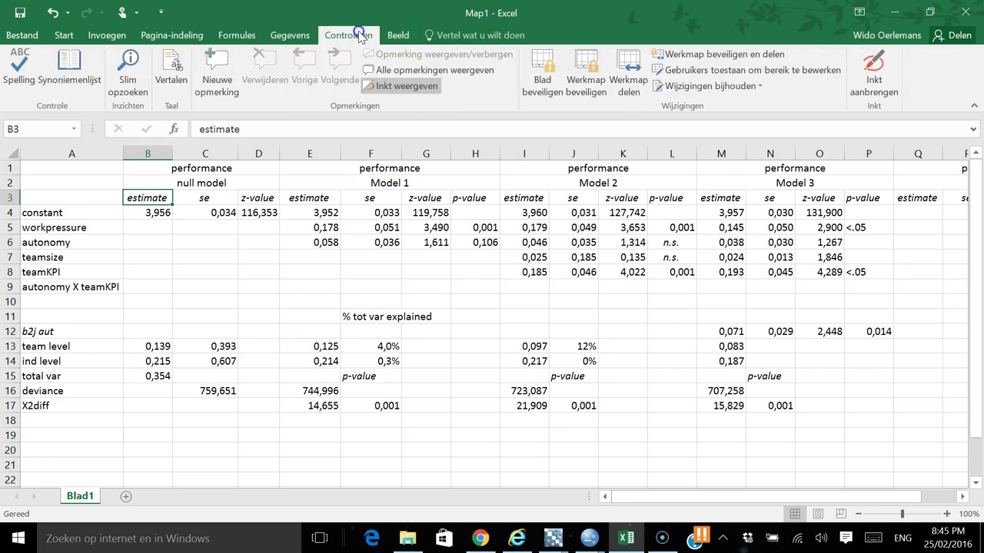
{"action": "left_click", "coordinate": [396, 35]}
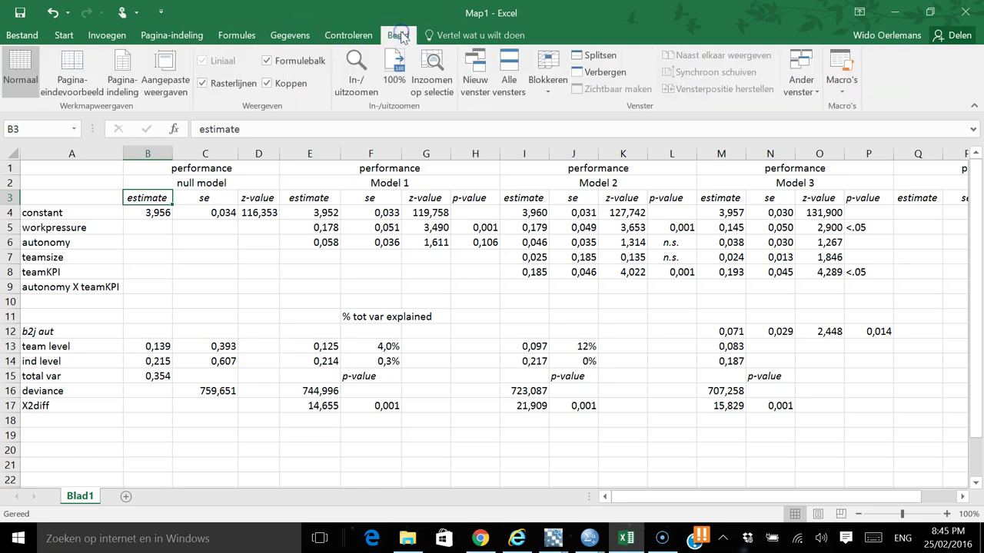
{"action": "left_click", "coordinate": [550, 69]}
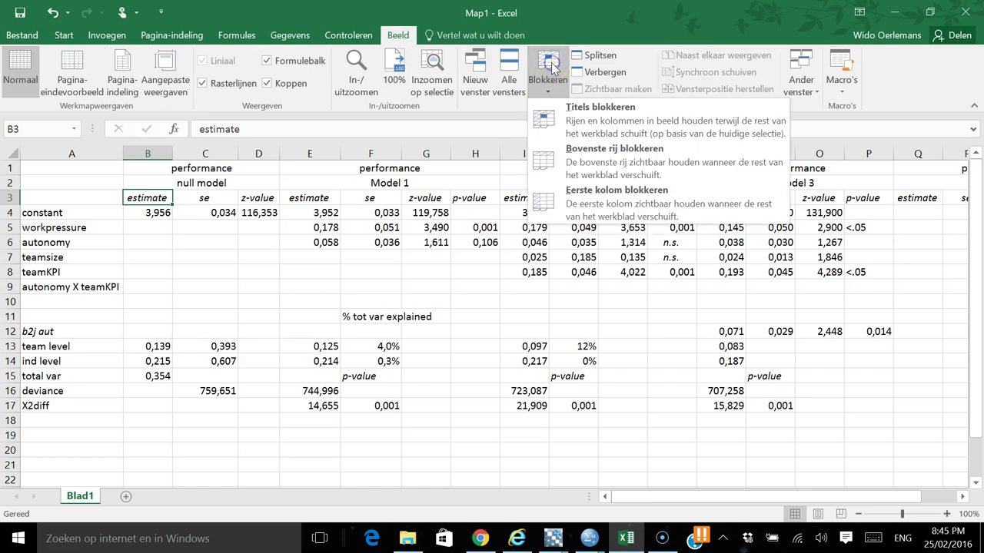
{"action": "left_click", "coordinate": [584, 121]}
- Select cell Q4, the constant's estimate cell under Model 4
{"action": "key", "text": "Right"}
{"action": "key", "text": "Right"}
{"action": "key", "text": "Right"}
{"action": "key", "text": "Right"}
{"action": "key", "text": "Right"}
{"action": "key", "text": "Right"}
{"action": "key", "text": "Right"}
{"action": "key", "text": "Right"}
{"action": "key", "text": "Right"}
{"action": "key", "text": "Right"}
{"action": "key", "text": "Right"}
{"action": "key", "text": "Right"}
{"action": "key", "text": "Right"}
{"action": "key", "text": "Right"}
{"action": "key", "text": "Right"}
{"action": "key", "text": "Right"}
{"action": "key", "text": "Right"}
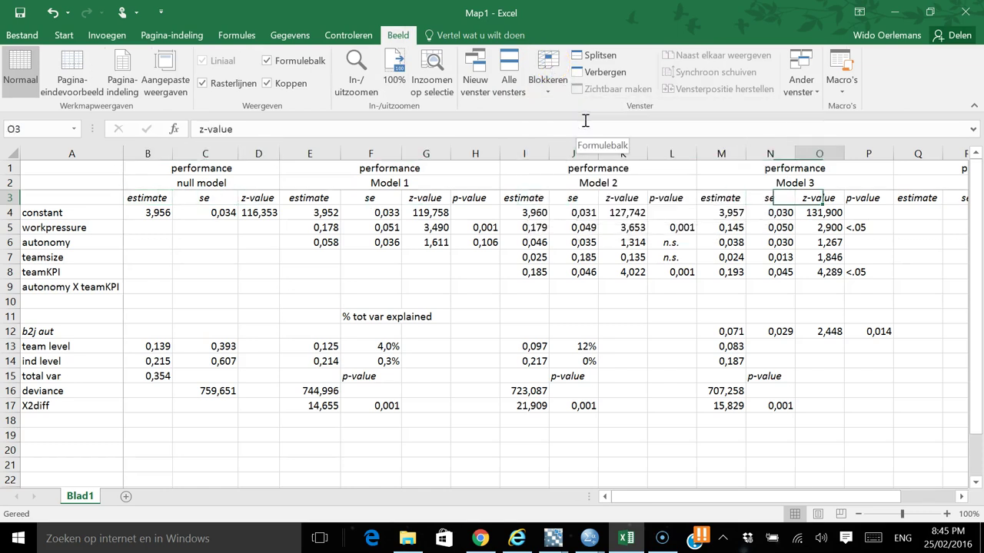
{"action": "key", "text": "Right"}
{"action": "key", "text": "Left"}
{"action": "key", "text": "Left"}
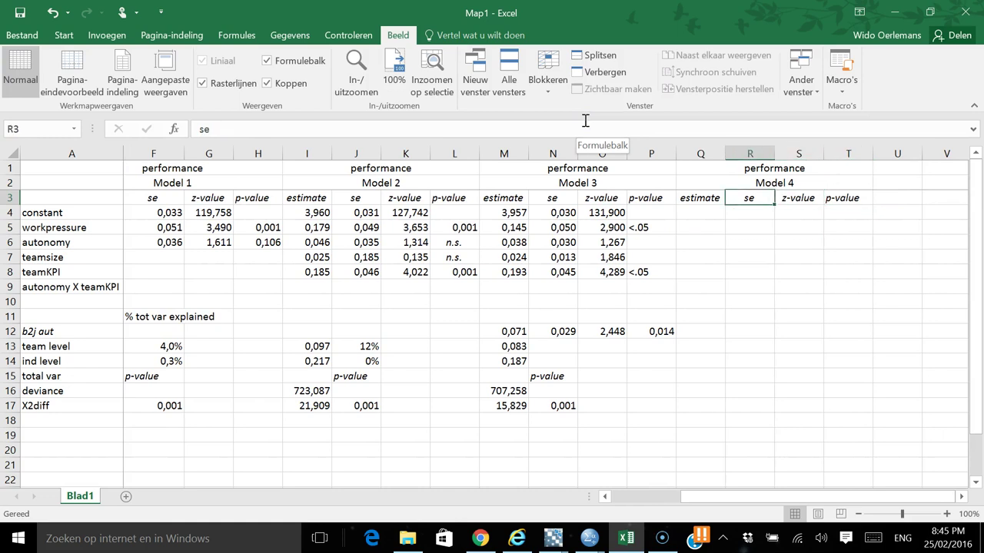
{"action": "key", "text": "Down"}
{"action": "key", "text": "Left"}
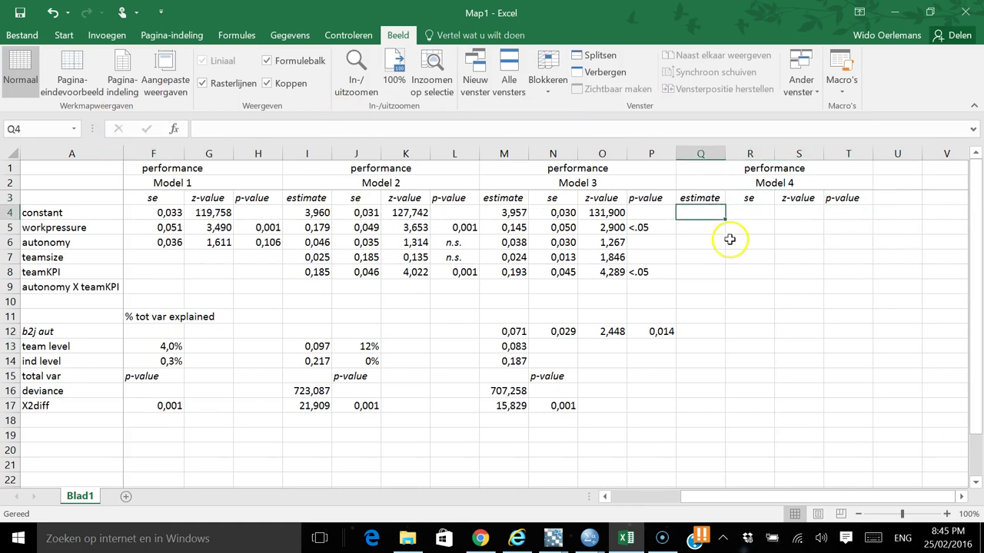
- Check the model output in MLwiN and select Q9, the Model 4 estimate cell for autonomy X teamKPI
{"action": "key", "text": "Up"}
{"action": "key", "text": "Up"}
{"action": "key", "text": "Up"}
{"action": "key", "text": "Down"}
{"action": "key", "text": "Down"}
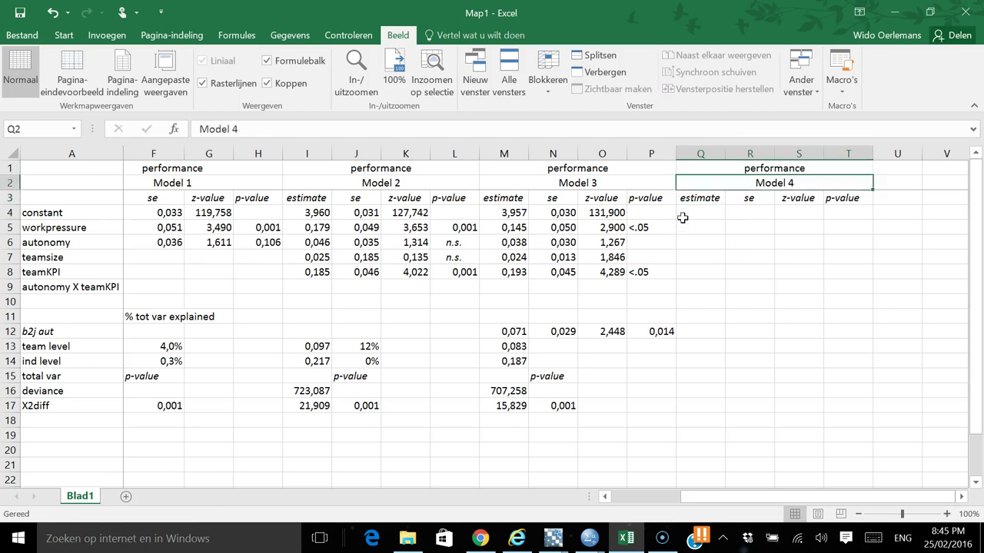
{"action": "key", "text": "alt+Tab"}
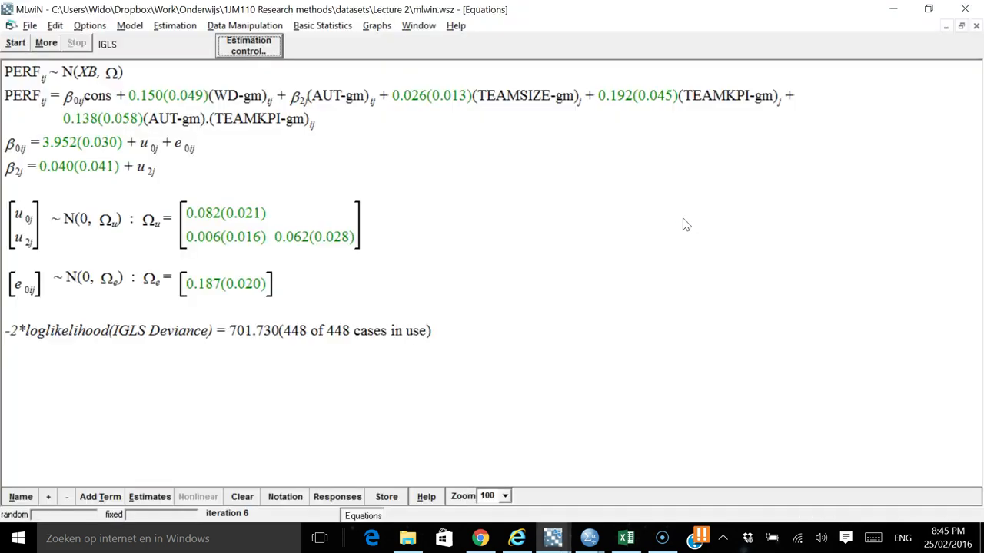
{"action": "key", "text": "alt+Tab"}
{"action": "key", "text": "Up"}
{"action": "key", "text": "Down"}
{"action": "key", "text": "Down"}
{"action": "key", "text": "Down"}
{"action": "key", "text": "Down"}
{"action": "key", "text": "Down"}
{"action": "key", "text": "Up"}
{"action": "key", "text": "Up"}
{"action": "key", "text": "Up"}
{"action": "key", "text": "Down"}
{"action": "key", "text": "Up"}
{"action": "key", "text": "Down"}
{"action": "key", "text": "Down"}
{"action": "key", "text": "Down"}
{"action": "key", "text": "Down"}
{"action": "key", "text": "Down"}
{"action": "key", "text": "Down"}
{"action": "key", "text": "Up"}
{"action": "key", "text": "Up"}
{"action": "key", "text": "Up"}
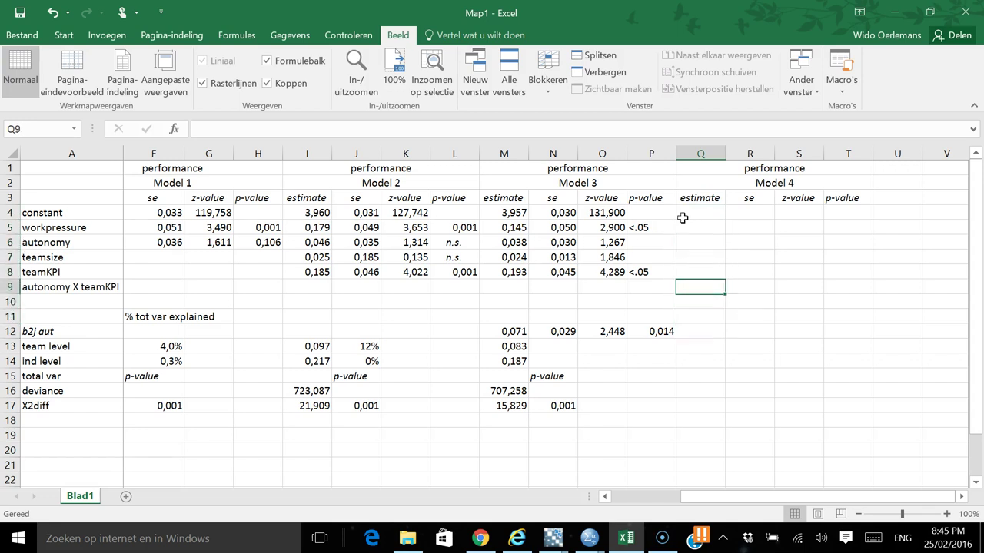
- Try 0,062 from the MLwiN output as the Model 4 estimate for autonomy X teamKPI in Q9
{"action": "key", "text": "alt+Tab"}
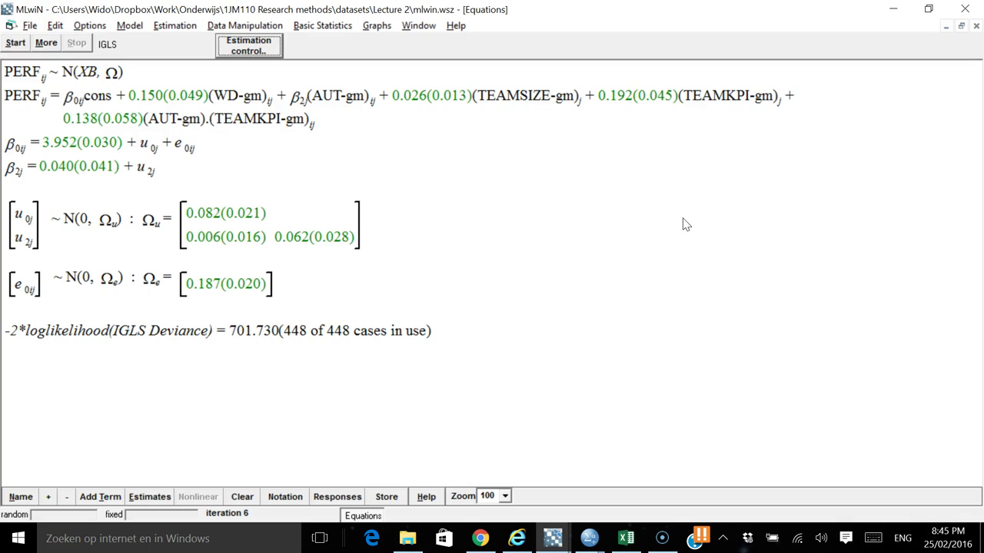
{"action": "key", "text": "alt+Tab"}
{"action": "type", "text": ","}
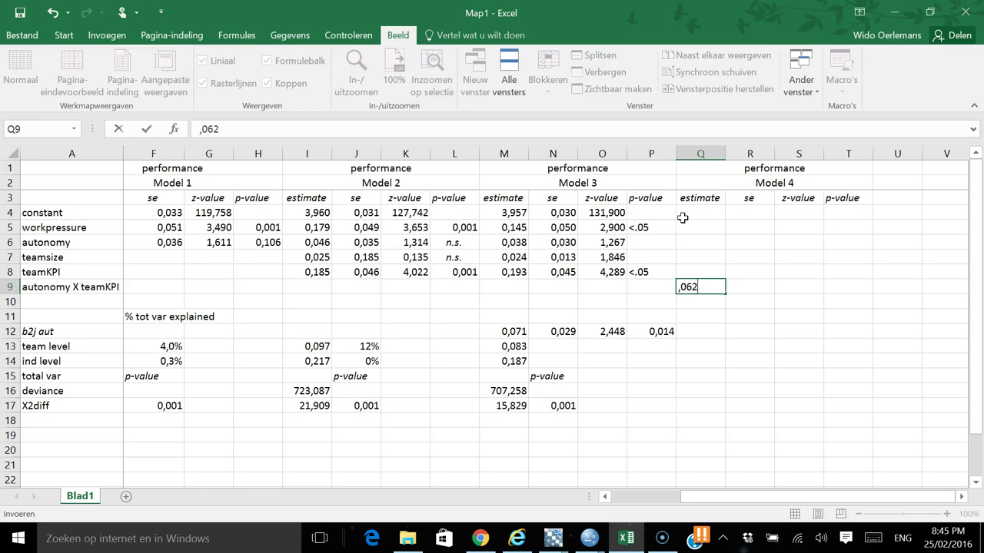
{"action": "type", "text": "062"}
{"action": "key", "text": "Tab"}
{"action": "key", "text": "alt+Tab"}
{"action": "key", "text": "alt+Tab"}
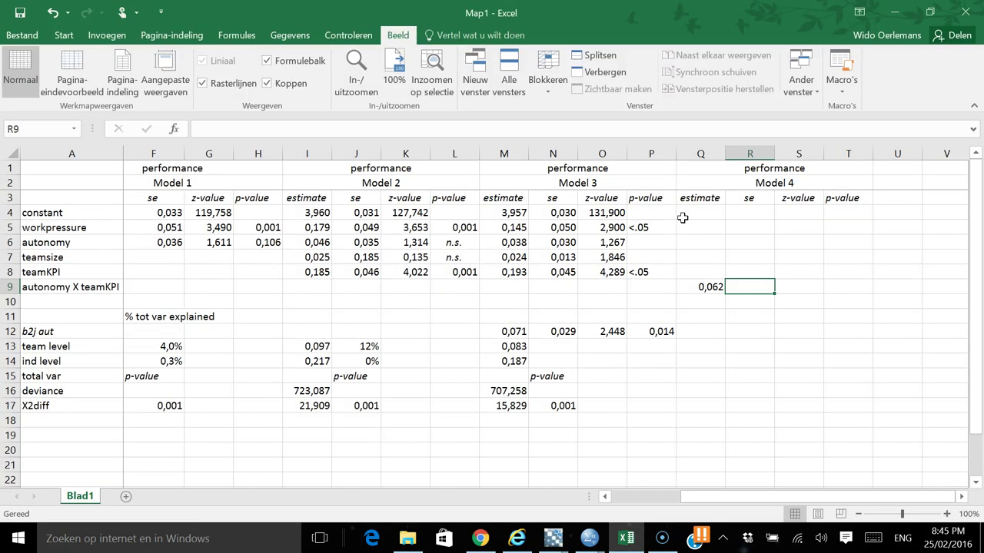
- Enter the autonomy X teamKPI estimate 0,138 in Q9 and its se 0,058 in R9 from the MLwiN output
{"action": "key", "text": "alt+Tab"}
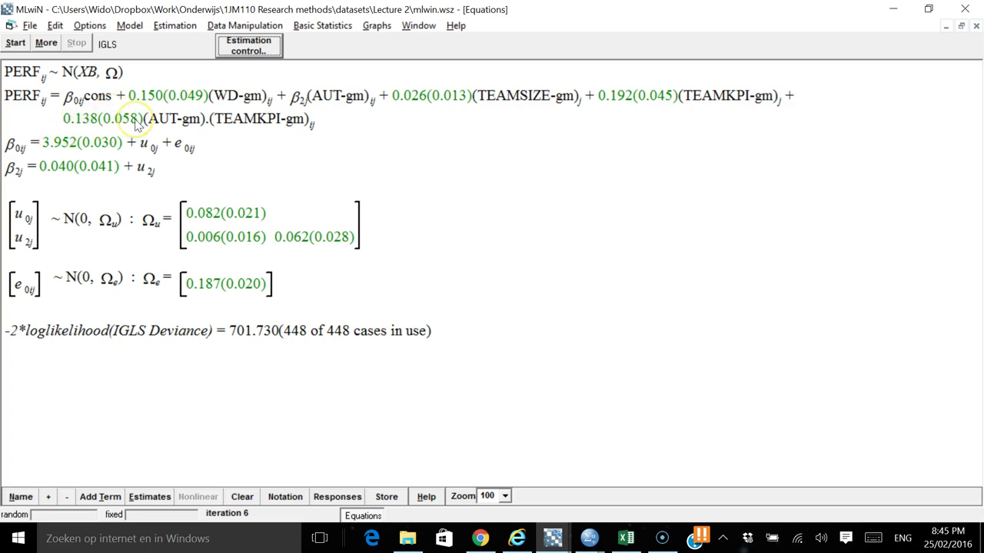
{"action": "key", "text": "alt+Tab"}
{"action": "type", "text": "0"}
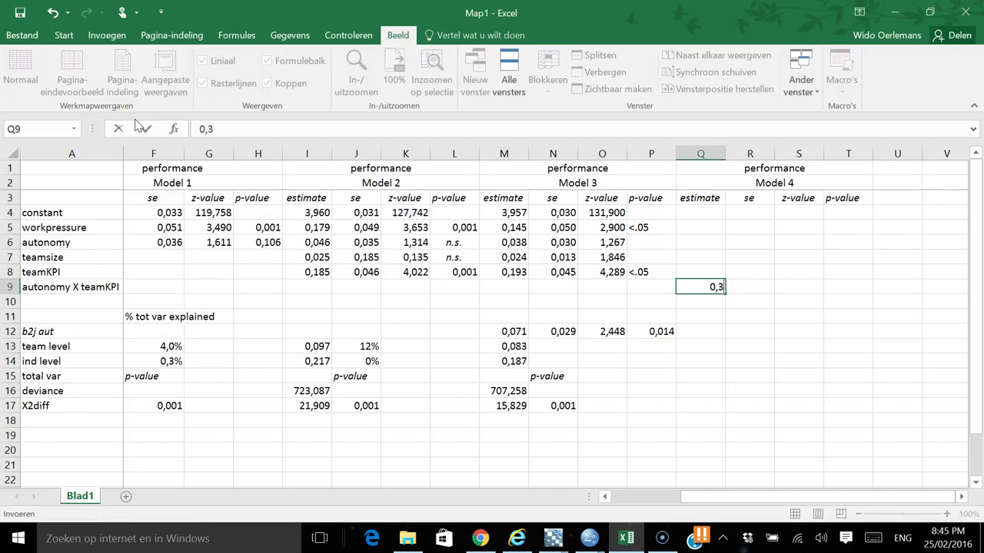
{"action": "left_click", "coordinate": [135, 121]}
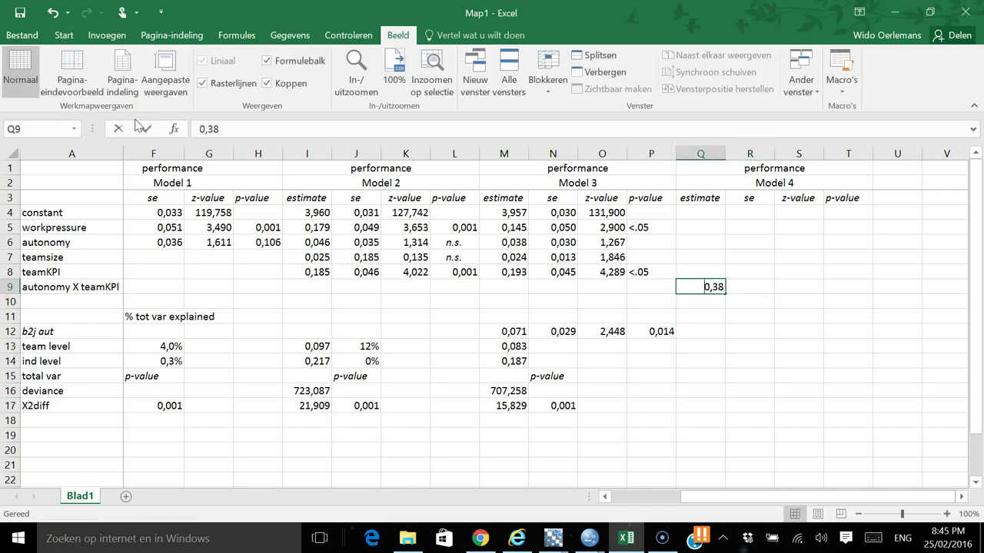
{"action": "type", "text": ",138"}
{"action": "key", "text": "Tab"}
{"action": "key", "text": "alt+Tab"}
{"action": "key", "text": "alt+Tab"}
{"action": "type", "text": ",0"}
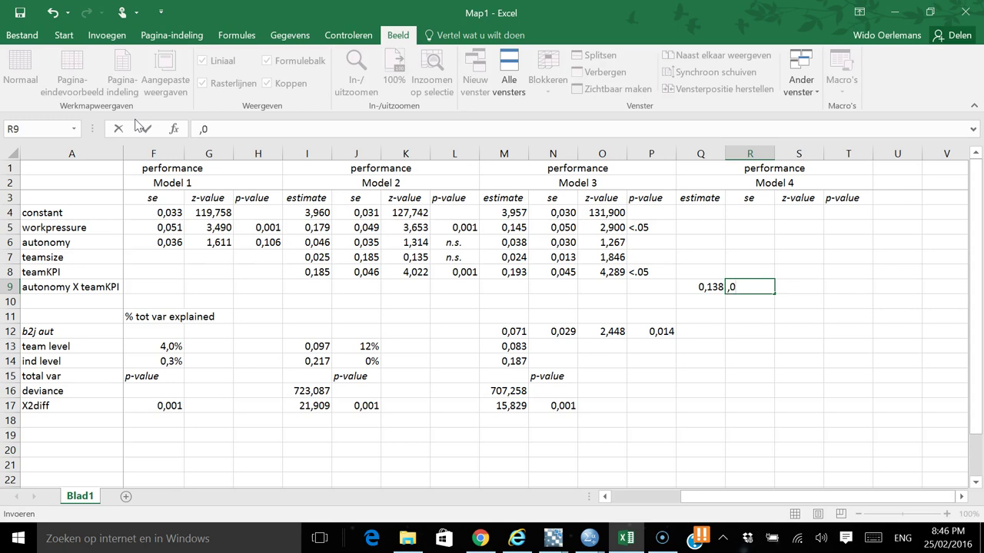
{"action": "type", "text": "58"}
{"action": "key", "text": "Tab"}
- Fill the b2j aut row under Model 4 with estimate 0,620 in Q12 and se 0,028 in R12
{"action": "key", "text": "Return"}
{"action": "key", "text": "Return"}
{"action": "key", "text": "Return"}
{"action": "key", "text": "alt+Tab"}
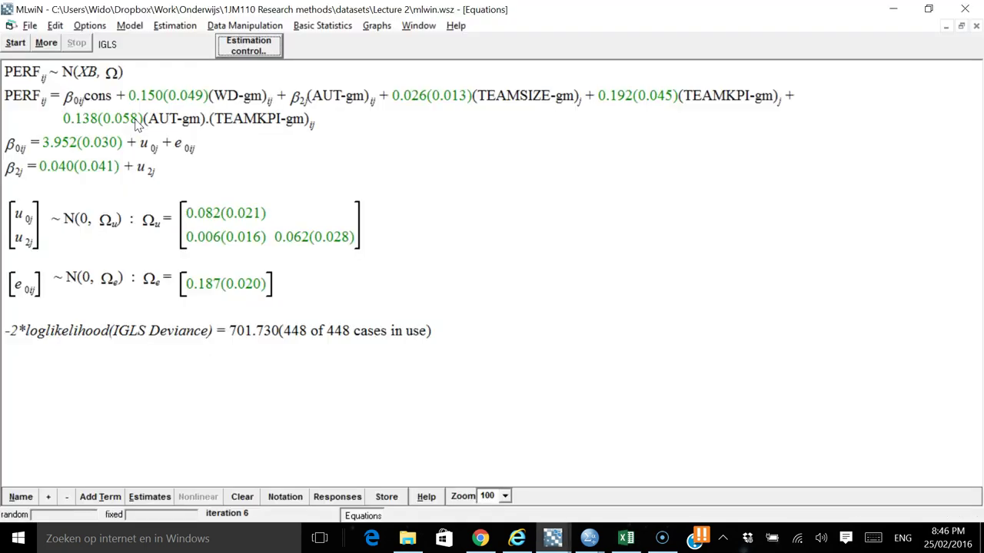
{"action": "key", "text": "alt+Tab"}
{"action": "type", "text": "0"}
{"action": "type", "text": ",61"}
{"action": "key", "text": "ctrl+Return"}
{"action": "key", "text": "alt+Tab"}
{"action": "key", "text": "alt+Tab"}
{"action": "type", "text": ","}
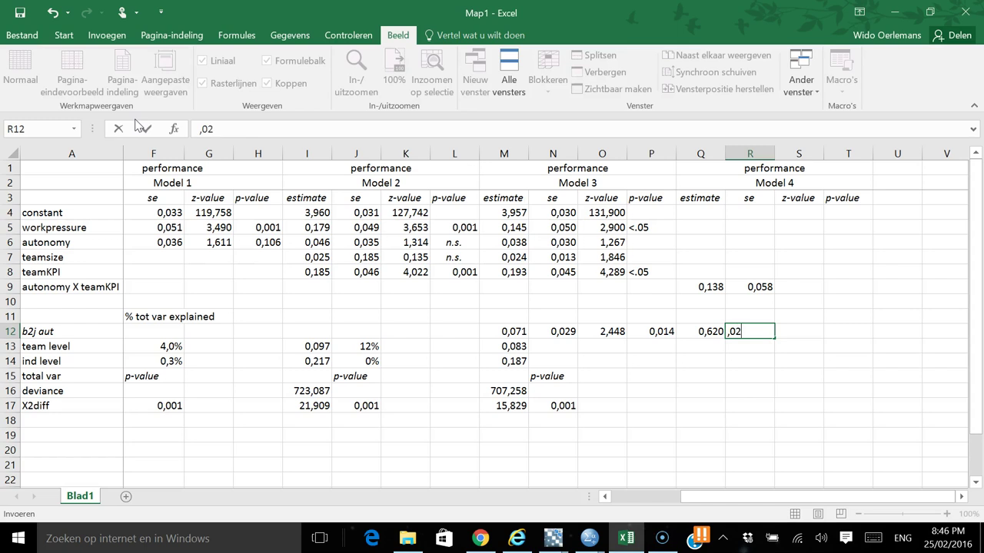
{"action": "key", "text": "Tab"}
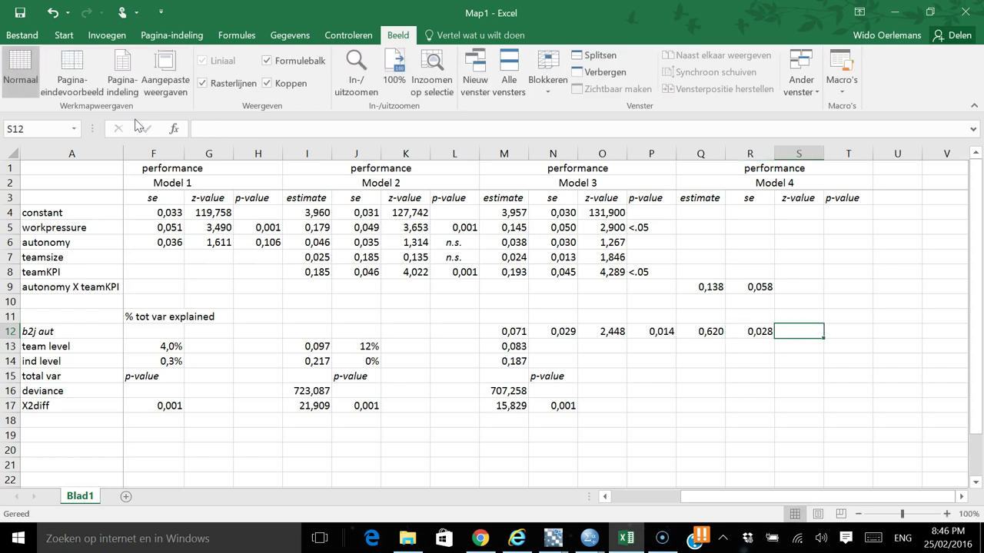
- Re-enter the Model 4 b2j aut estimate in Q12 as 0,62
{"action": "key", "text": "Left"}
{"action": "key", "text": "Left"}
{"action": "type", "text": "0"}
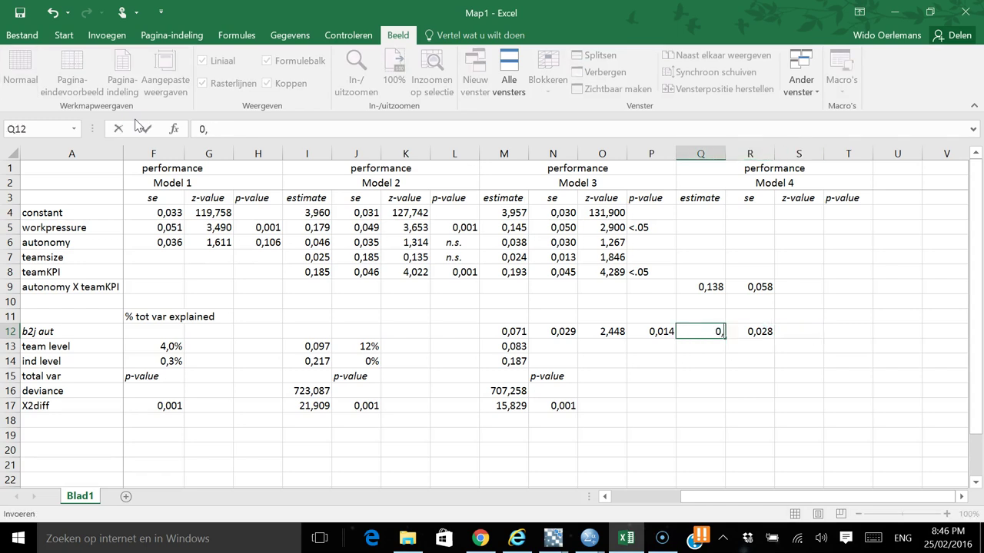
{"action": "type", "text": ",62"}
{"action": "key", "text": "Tab"}
{"action": "key", "text": "Tab"}
{"action": "key", "text": "Left"}
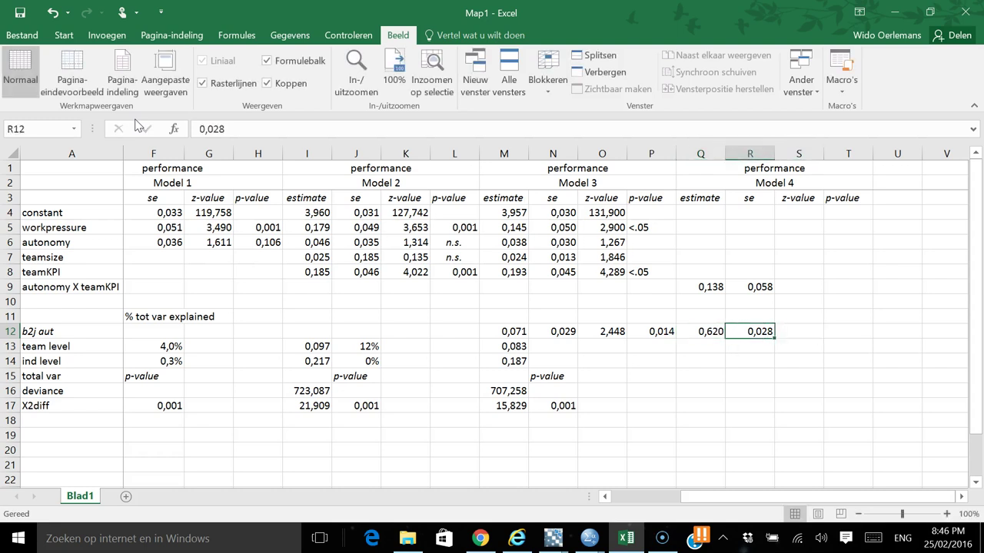
- Check the slope variance in MLwiN and set the Model 4 b2j aut estimate in Q12 to 0,062
{"action": "key", "text": "Left"}
{"action": "key", "text": "alt+Tab"}
{"action": "key", "text": "alt+Tab"}
{"action": "type", "text": ",062"}
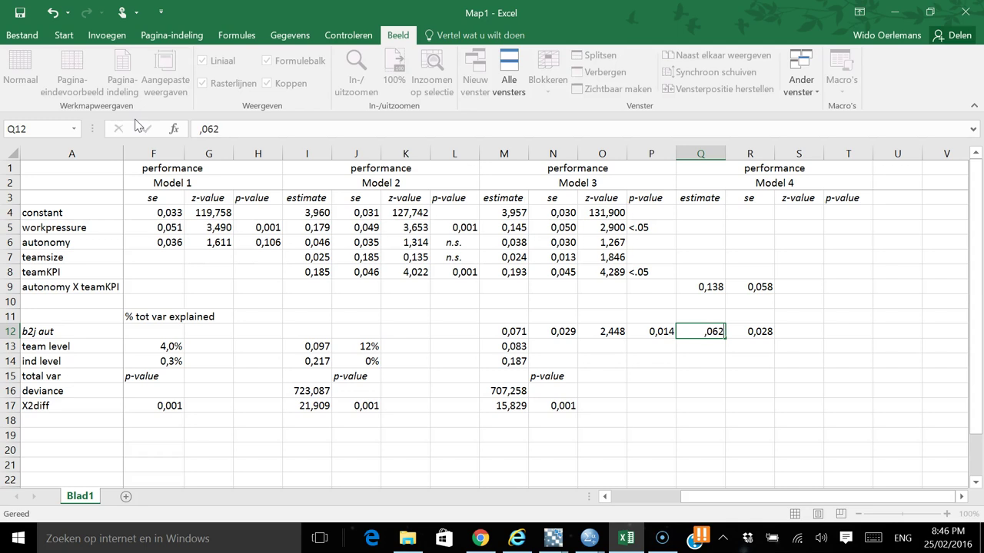
- Compute the Model 4 b2j aut z-value in S12 with the formula =Q12/R12
{"action": "key", "text": "Tab"}
{"action": "key", "text": "Tab"}
{"action": "type", "text": "="}
{"action": "key", "text": "Left"}
{"action": "key", "text": "Left"}
{"action": "type", "text": "/"}
{"action": "key", "text": "Left"}
{"action": "key", "text": "Return"}
{"action": "key", "text": "Up"}
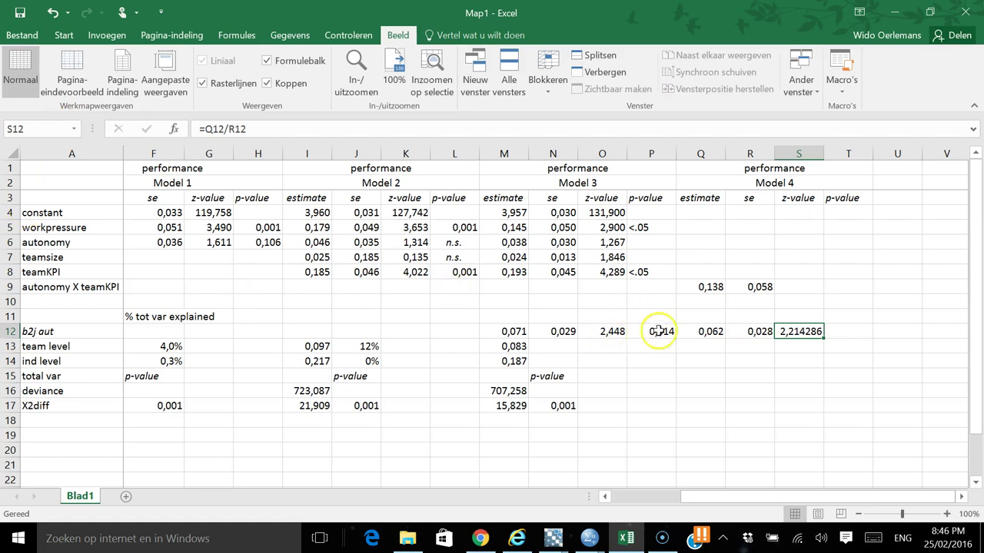
{"action": "left_click", "coordinate": [699, 148]}
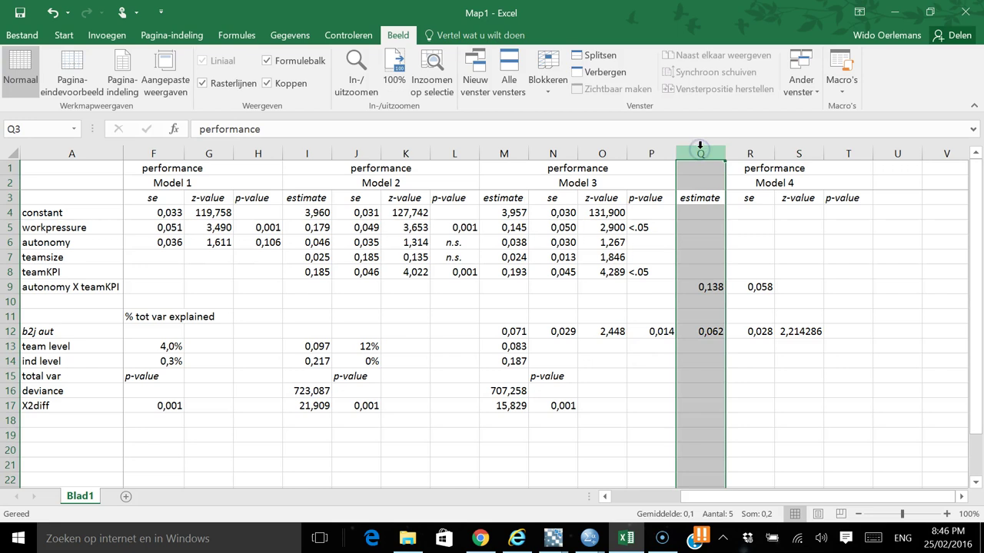
{"action": "right_click", "coordinate": [697, 144]}
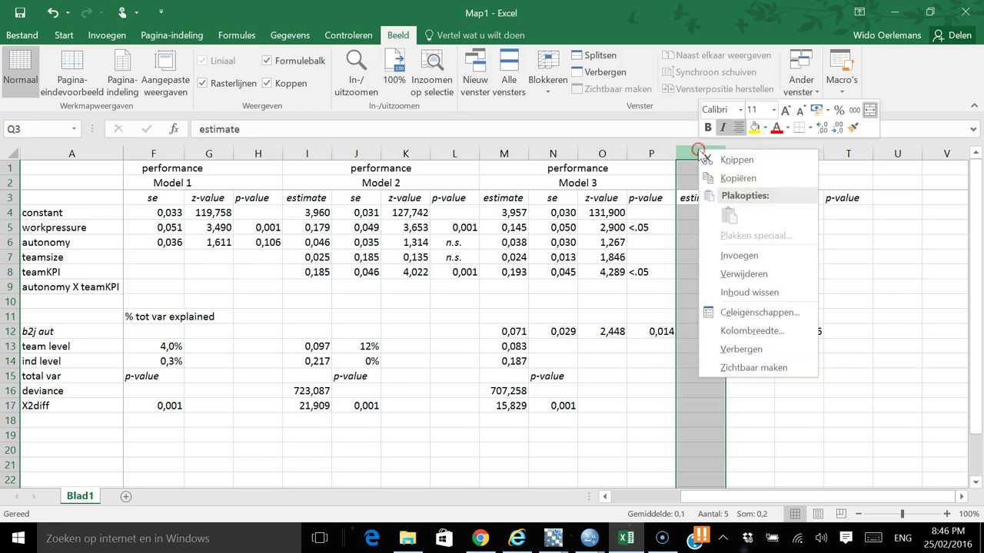
{"action": "left_click", "coordinate": [719, 256]}
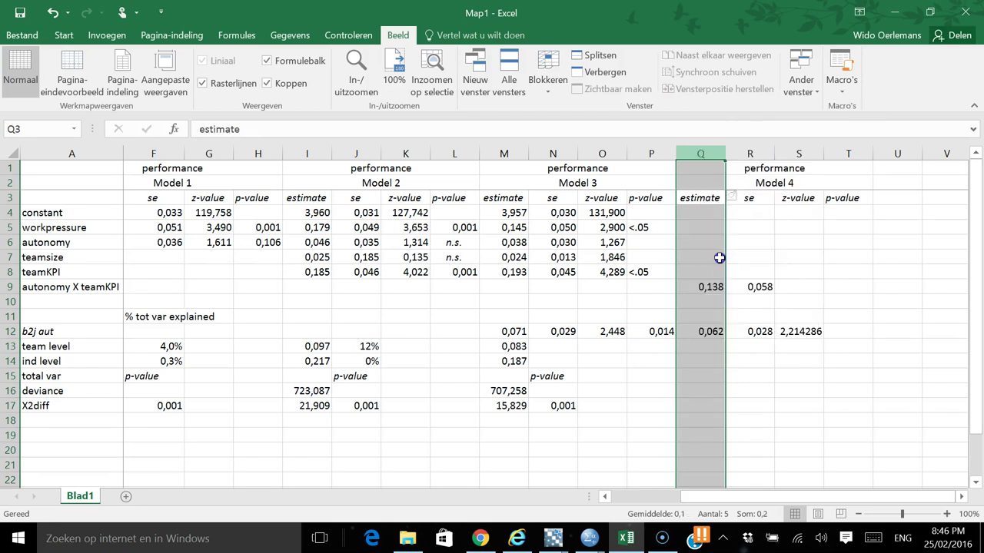
{"action": "left_click", "coordinate": [661, 331]}
{"action": "left_click", "coordinate": [685, 332]}
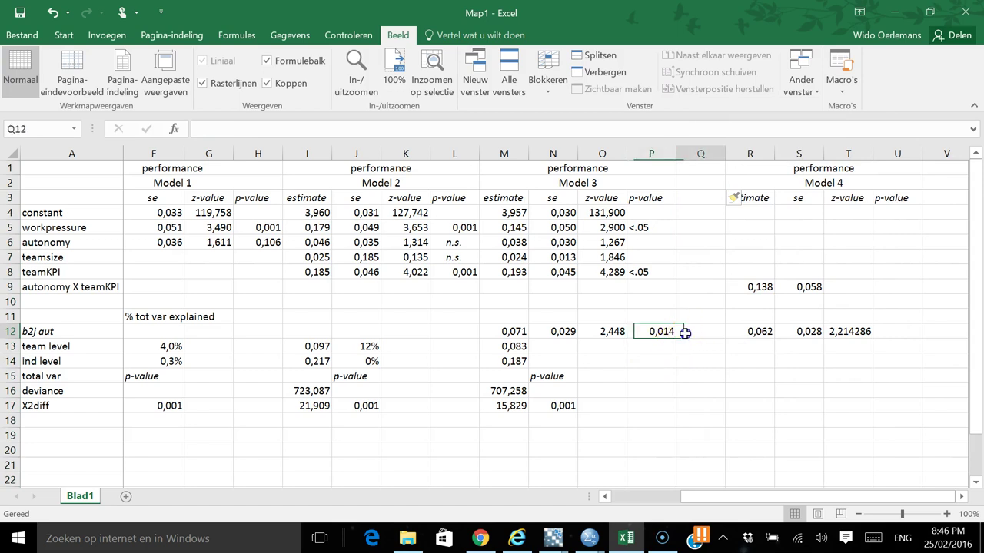
{"action": "type", "text": "="}
{"action": "key", "text": "Left"}
{"action": "key", "text": "Left"}
{"action": "type", "text": "/"}
{"action": "key", "text": "Left"}
{"action": "key", "text": "ctrl+Return"}
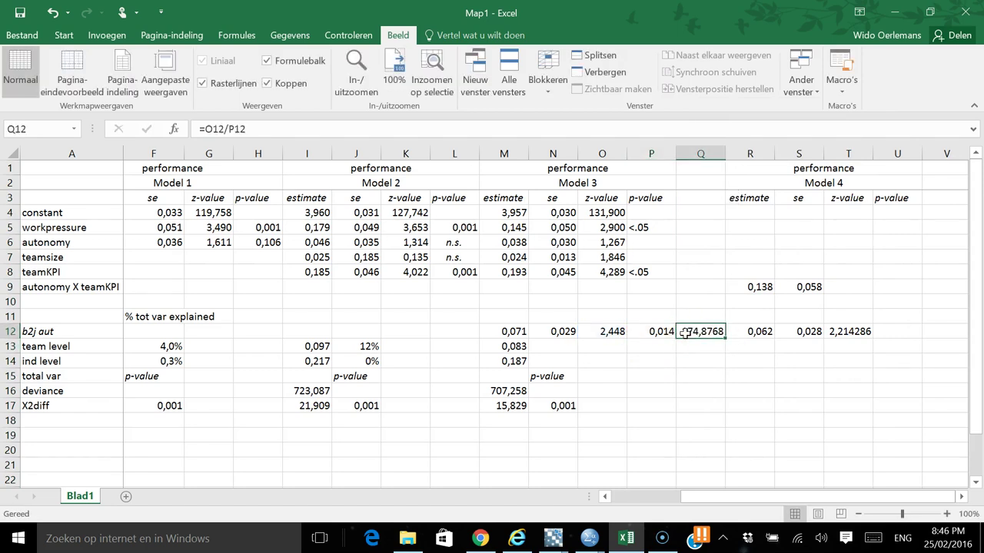
{"action": "type", "text": "="}
{"action": "key", "text": "Left"}
{"action": "key", "text": "Left"}
{"action": "key", "text": "Right"}
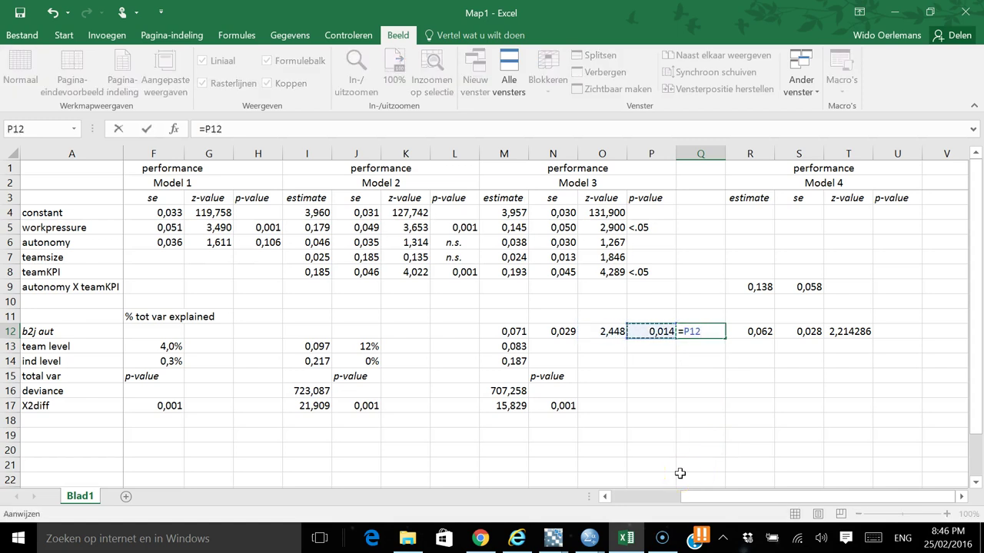
{"action": "key", "text": "Tab"}
{"action": "key", "text": "Left"}
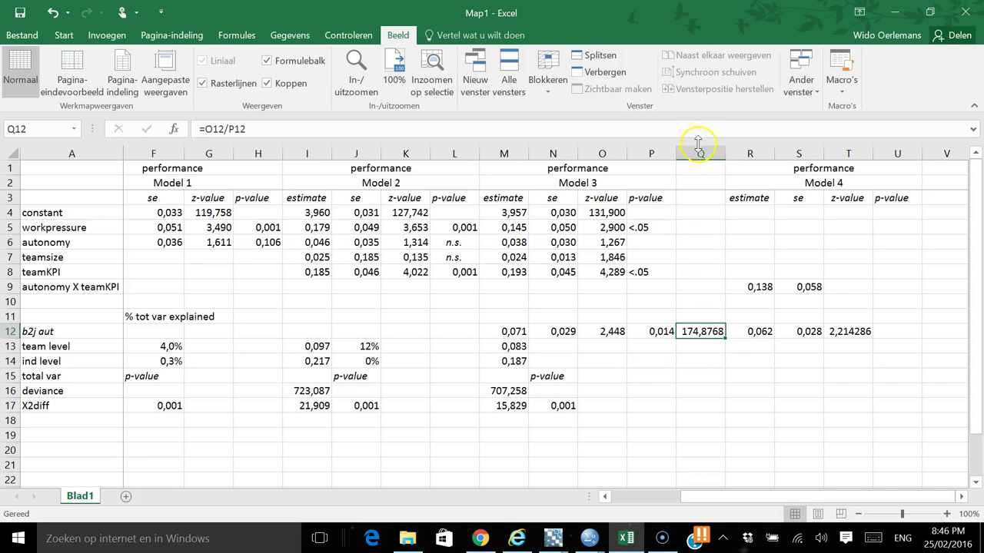
{"action": "left_click", "coordinate": [700, 153]}
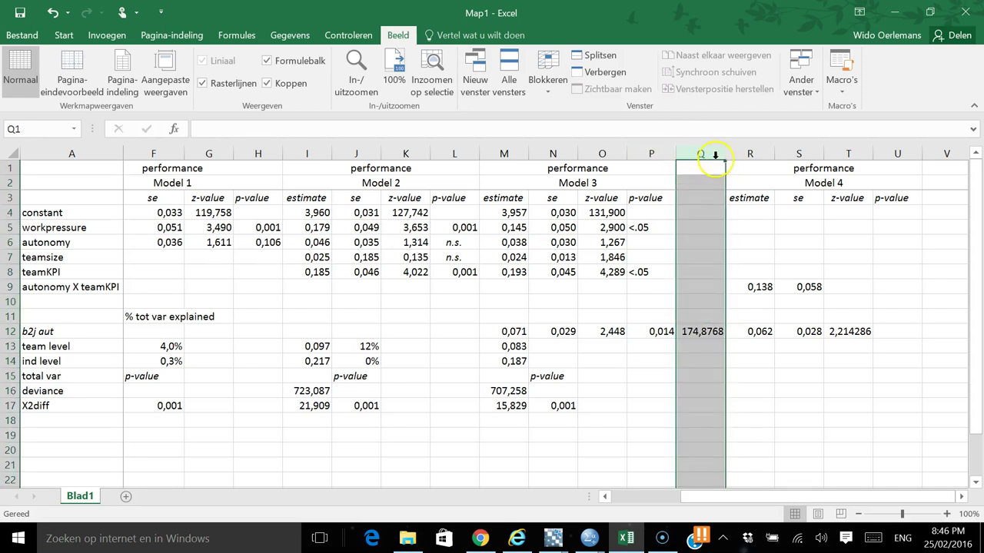
{"action": "right_click", "coordinate": [702, 154]}
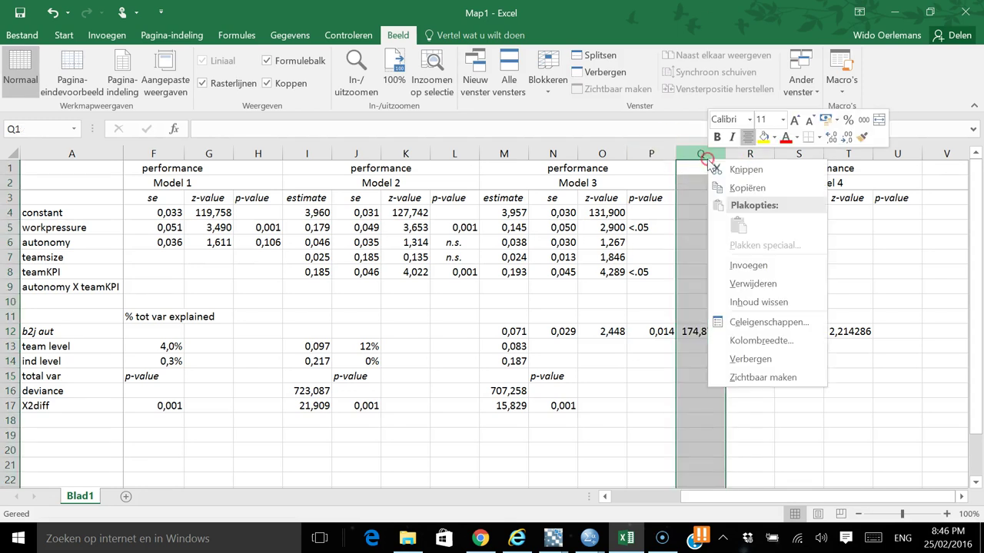
{"action": "left_click", "coordinate": [740, 283]}
- Label the Model 3 b2j aut columns in row 11 with est in N11, se in O11 and p value in P11
{"action": "left_click", "coordinate": [604, 331]}
{"action": "key", "text": "Up"}
{"action": "key", "text": "Left"}
{"action": "type", "text": "est"}
{"action": "key", "text": "Tab"}
{"action": "type", "text": "se"}
{"action": "key", "text": "Tab"}
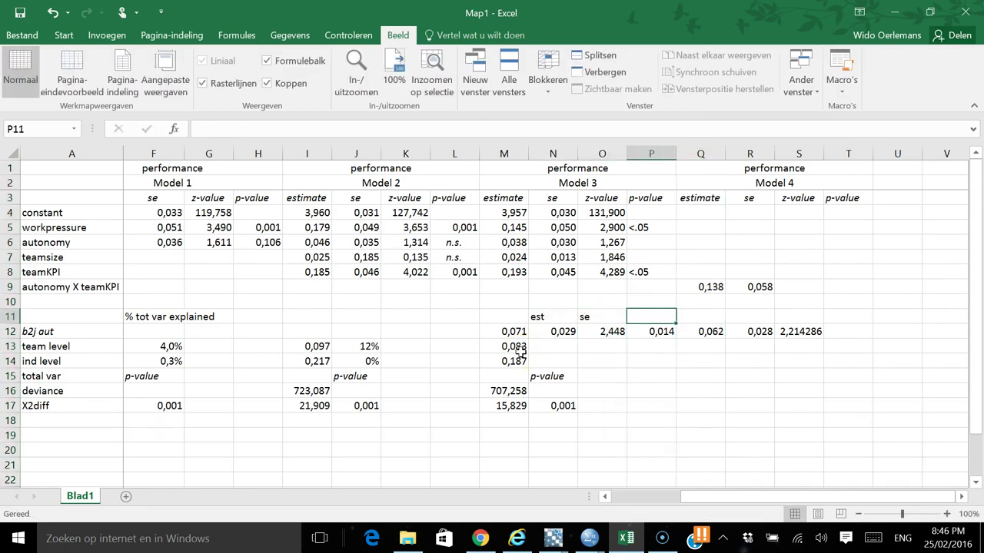
{"action": "type", "text": "p value"}
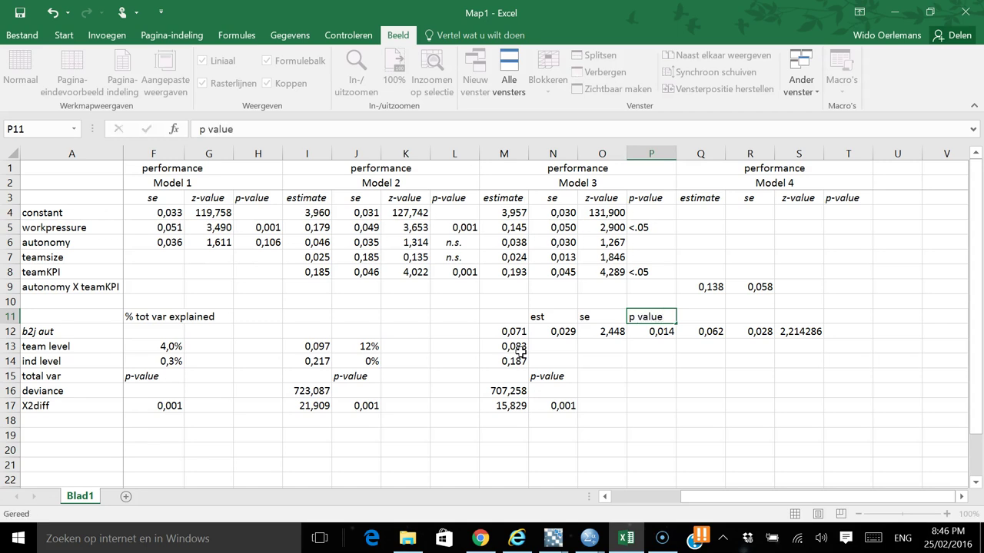
- Label the Model 4 b2j aut columns in row 11 with est in Q11, se in R11 and p value in S11
{"action": "key", "text": "Down"}
{"action": "key", "text": "Right"}
{"action": "key", "text": "Up"}
{"action": "type", "text": "est"}
{"action": "key", "text": "Right"}
{"action": "type", "text": "se"}
{"action": "key", "text": "Right"}
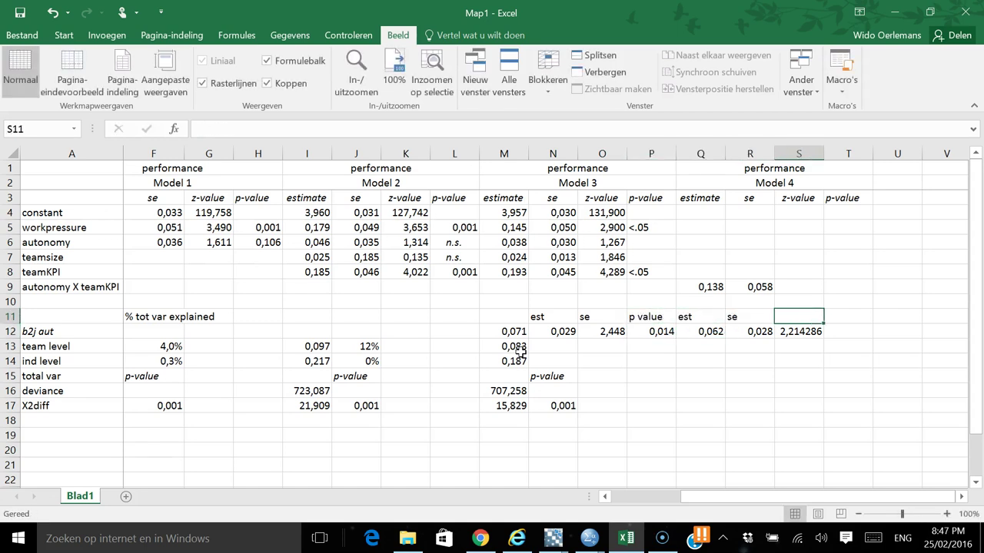
{"action": "type", "text": "p va"}
{"action": "key", "text": "Return"}
- Italicize the est, se and p value labels in N11:S11
{"action": "key", "text": "Up"}
{"action": "key", "text": "shift+Left"}
{"action": "key", "text": "shift+Left"}
{"action": "key", "text": "shift+Left"}
{"action": "key", "text": "shift+Left"}
{"action": "key", "text": "shift+Left"}
{"action": "key", "text": "ctrl+i"}
- Compute the autonomy X teamKPI z-value in S9 with the formula =Q9/R9
{"action": "key", "text": "Up"}
{"action": "key", "text": "Right"}
{"action": "key", "text": "Up"}
{"action": "key", "text": "Left"}
{"action": "key", "text": "Left"}
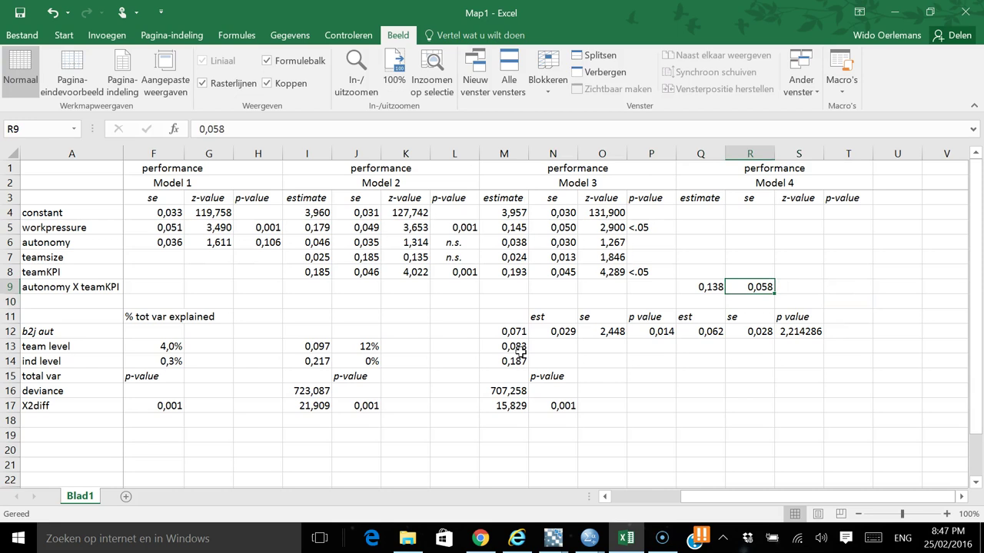
{"action": "key", "text": "Right"}
{"action": "type", "text": "="}
{"action": "key", "text": "Left"}
{"action": "key", "text": "Left"}
{"action": "type", "text": "/"}
{"action": "key", "text": "Left"}
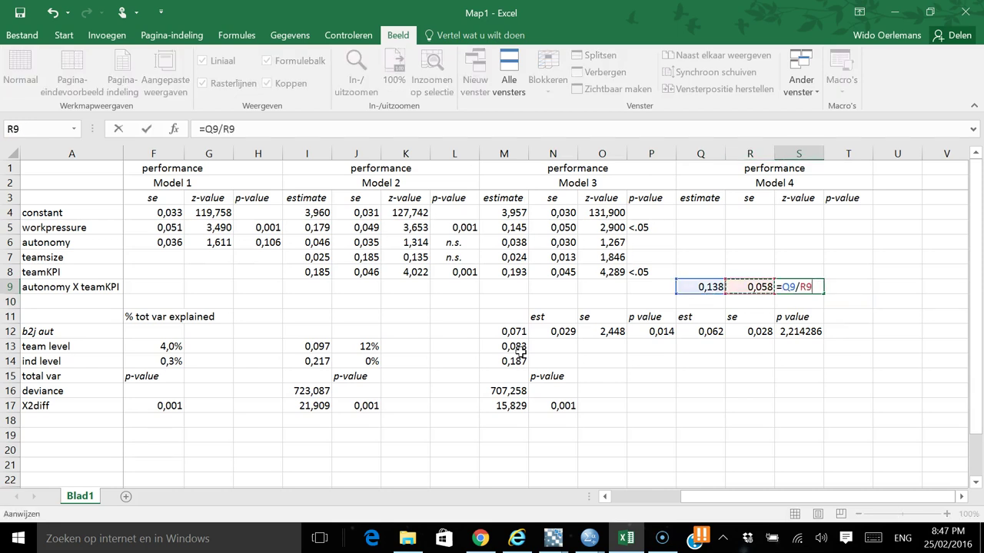
{"action": "key", "text": "Tab"}
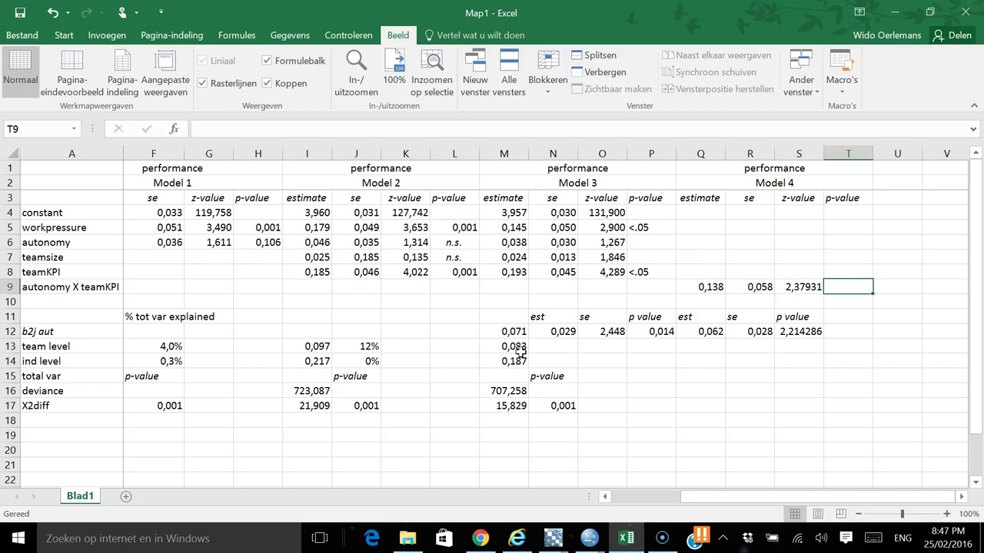
- Enter <.05 as the Model 4 p-value of autonomy X teamKPI in T9
{"action": "key", "text": "Left"}
{"action": "key", "text": "Right"}
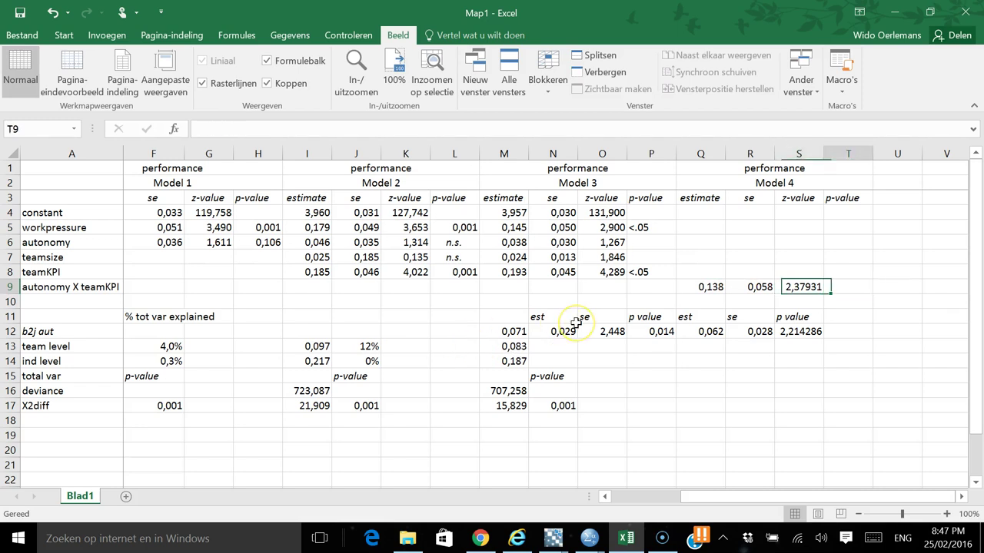
{"action": "key", "text": "Left"}
{"action": "key", "text": "Right"}
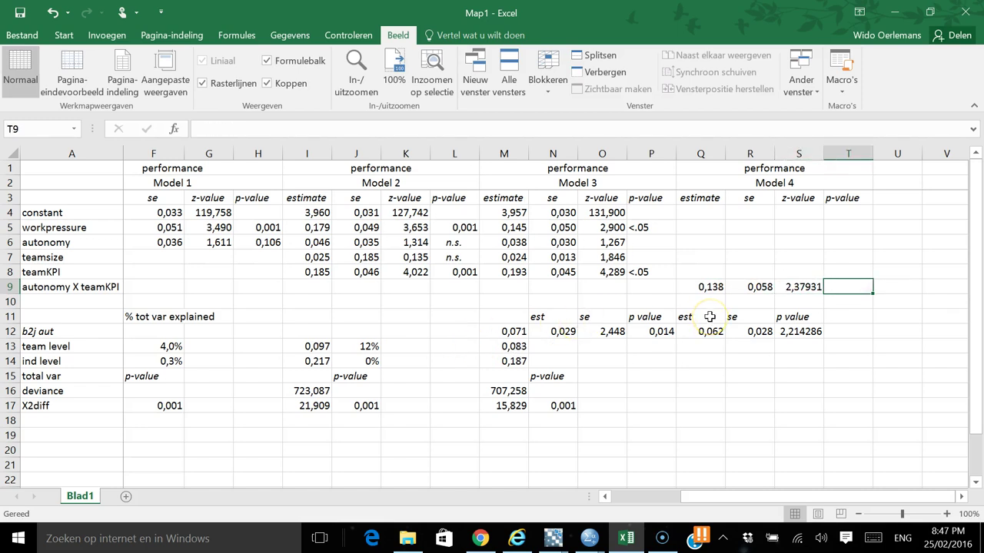
{"action": "key", "text": "Left"}
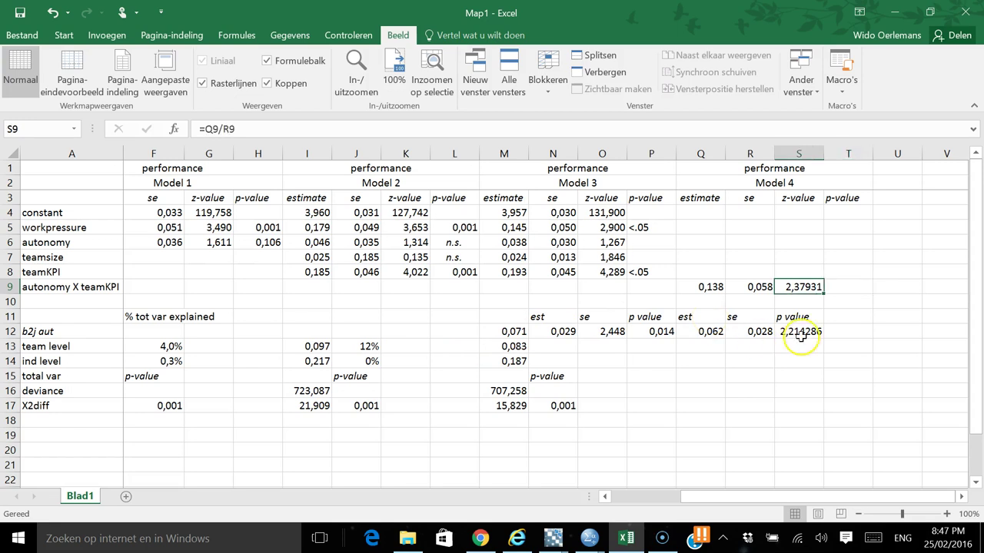
{"action": "key", "text": "Right"}
{"action": "key", "text": "Left"}
{"action": "key", "text": "Right"}
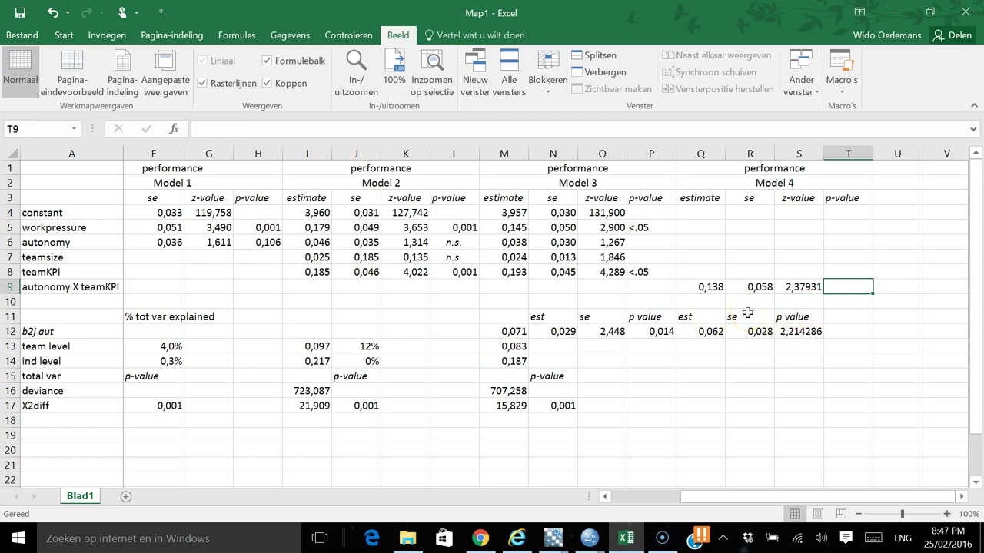
{"action": "type", "text": "**"}
{"action": "type", "text": "<.05"}
{"action": "key", "text": "Return"}
- Compare the b2j aut values in row 12 between Model 3 and Model 4
{"action": "key", "text": "Up"}
{"action": "key", "text": "Left"}
{"action": "key", "text": "Down"}
{"action": "key", "text": "Down"}
{"action": "key", "text": "Down"}
{"action": "key", "text": "Left"}
{"action": "key", "text": "Left"}
{"action": "key", "text": "Left"}
{"action": "key", "text": "Left"}
{"action": "key", "text": "Right"}
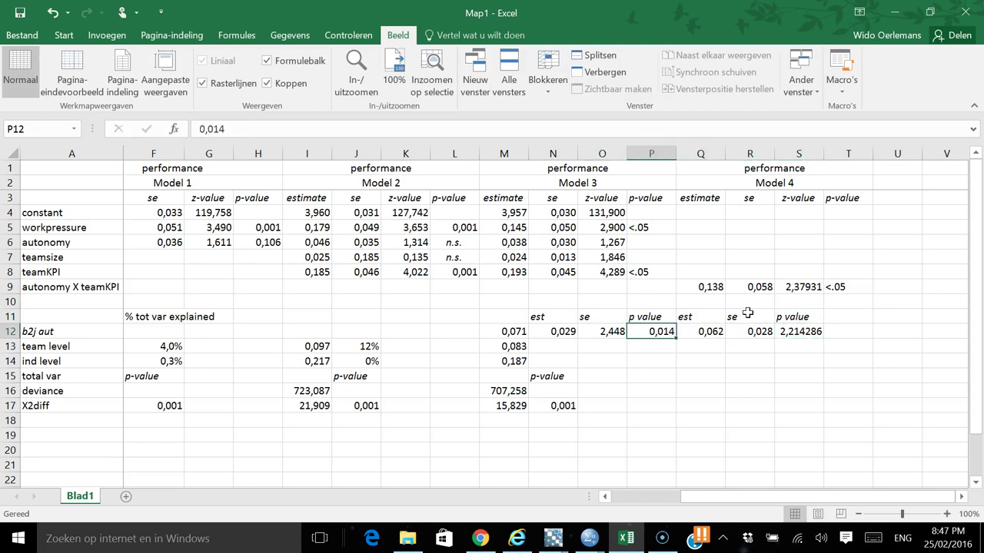
{"action": "key", "text": "Right"}
{"action": "key", "text": "Right"}
{"action": "key", "text": "Right"}
{"action": "key", "text": "Left"}
{"action": "key", "text": "Left"}
{"action": "key", "text": "Left"}
{"action": "key", "text": "Left"}
{"action": "key", "text": "Right"}
{"action": "key", "text": "Right"}
{"action": "key", "text": "Right"}
{"action": "key", "text": "Right"}
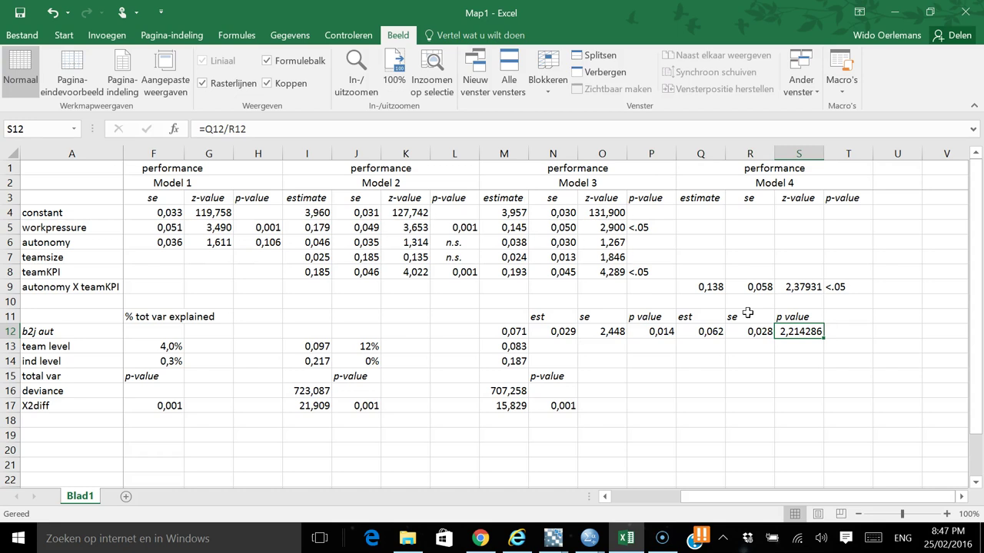
- Examine the autonomy X teamKPI row across the models up to its Model 4 estimate
{"action": "key", "text": "Up"}
{"action": "key", "text": "Up"}
{"action": "key", "text": "Up"}
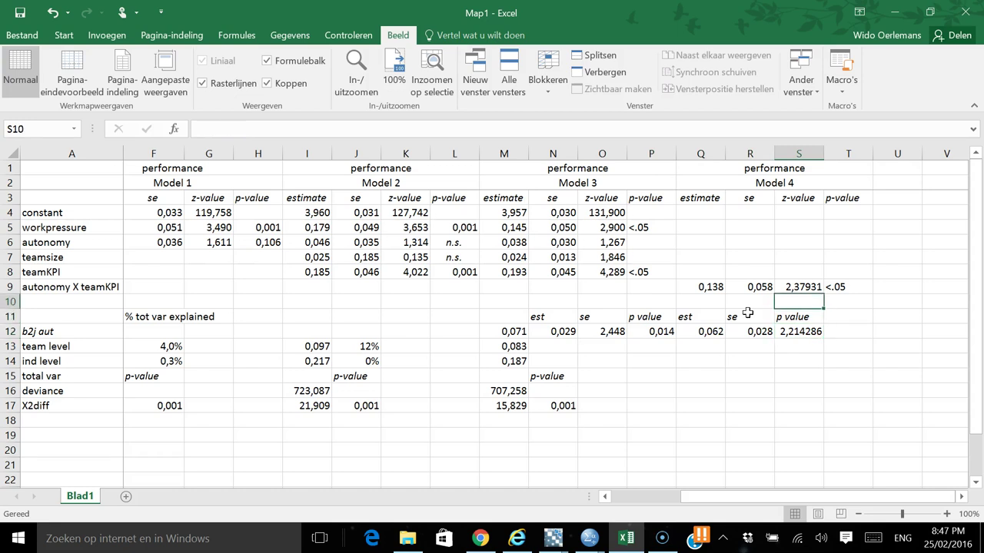
{"action": "key", "text": "Left"}
{"action": "key", "text": "Left"}
{"action": "key", "text": "Left"}
{"action": "key", "text": "Right"}
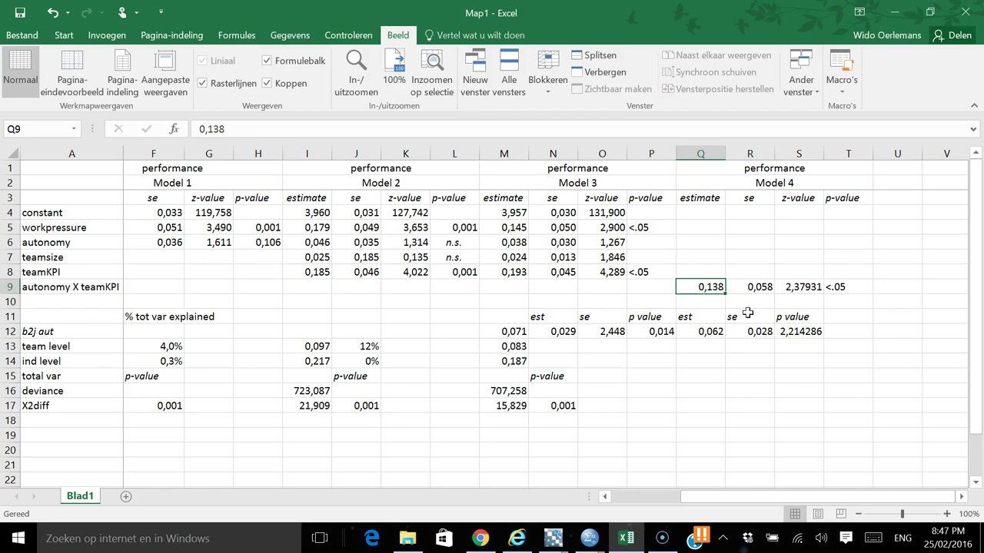
{"action": "left_click", "coordinate": [747, 312]}
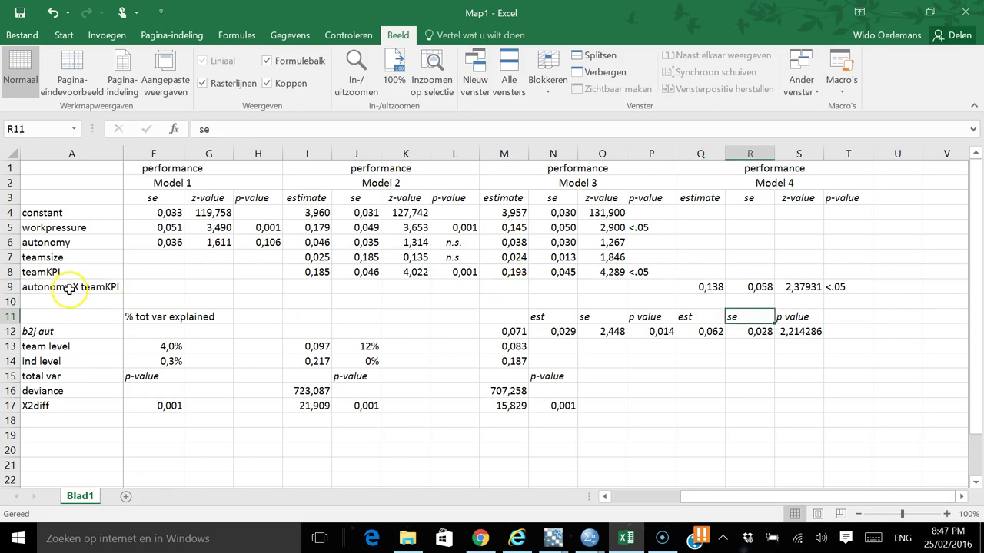
{"action": "left_click_drag", "start_coordinate": [71, 288], "coordinate": [180, 286]}
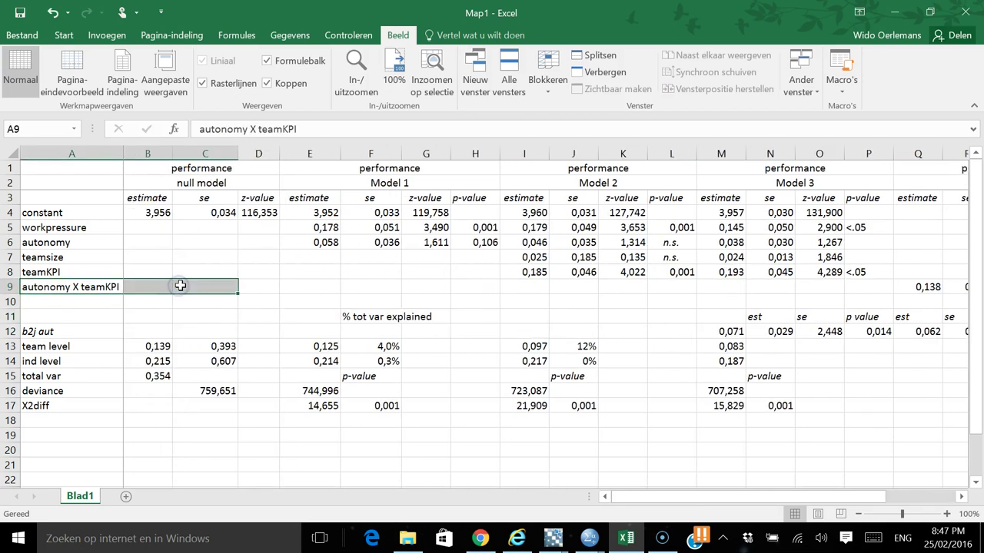
{"action": "left_click", "coordinate": [219, 284]}
{"action": "key", "text": "Right"}
{"action": "key", "text": "ctrl+Right"}
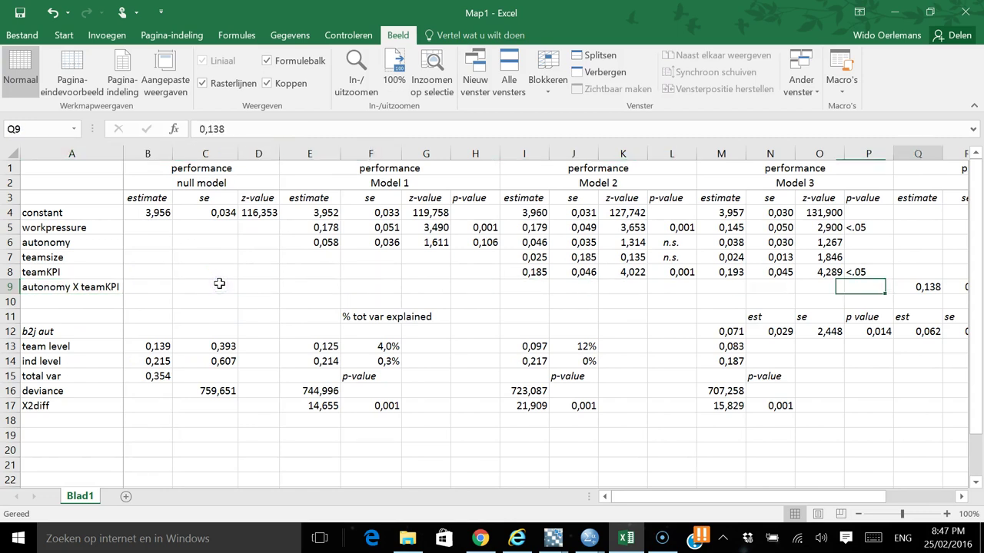
{"action": "key", "text": "Right"}
{"action": "key", "text": "Right"}
{"action": "key", "text": "Left"}
{"action": "key", "text": "Left"}
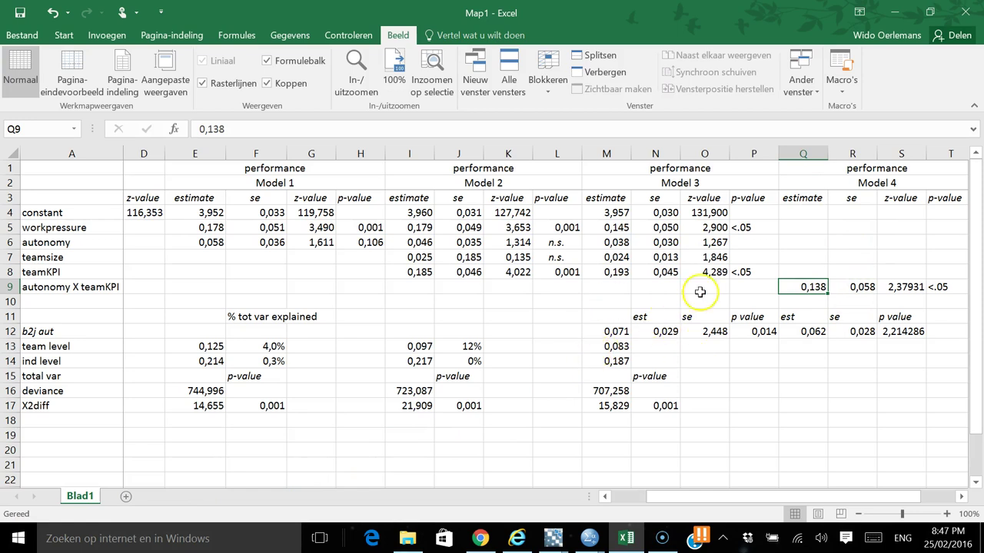
{"action": "left_click", "coordinate": [664, 539]}
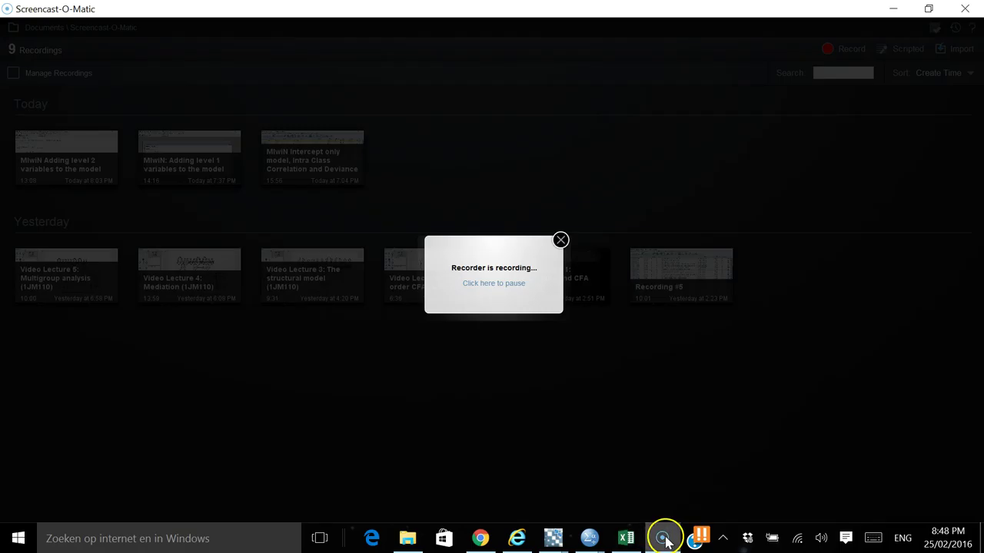
{"action": "left_click", "coordinate": [492, 284]}
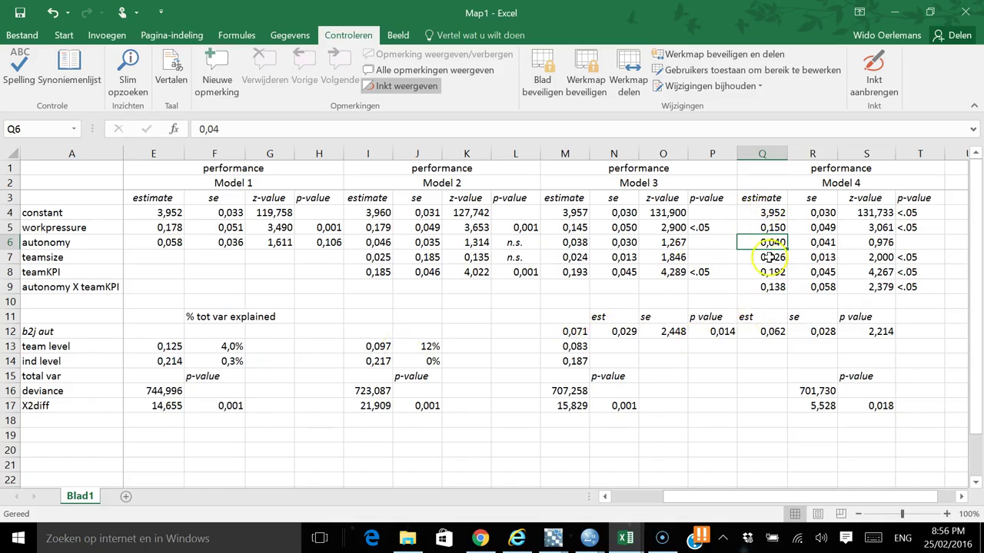
- Review the Model 4 workpressure estimate and the estimate, se and z-value of autonomy X teamKPI
{"action": "left_click", "coordinate": [772, 229]}
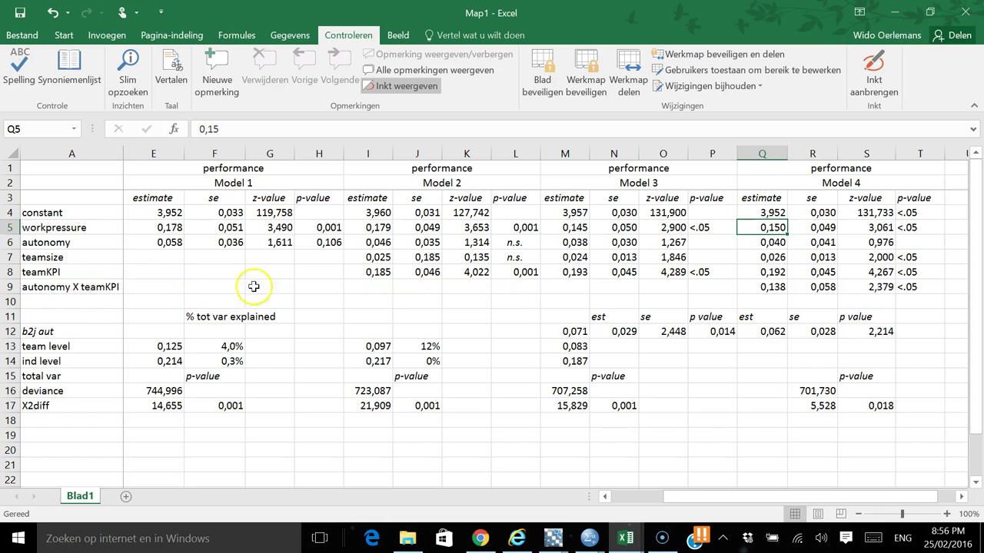
{"action": "left_click", "coordinate": [775, 286]}
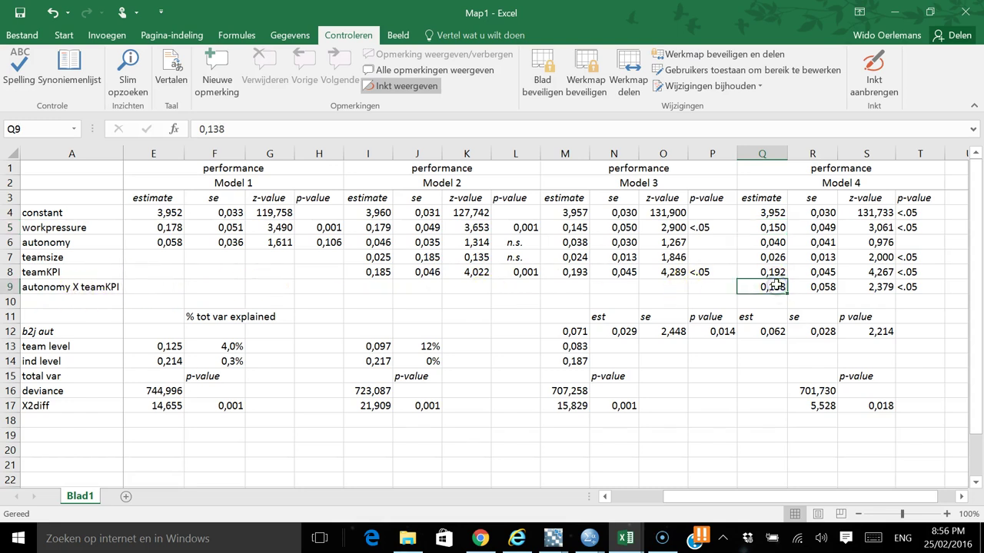
{"action": "key", "text": "Right"}
{"action": "key", "text": "Right"}
{"action": "key", "text": "Left"}
{"action": "key", "text": "Left"}
{"action": "key", "text": "Right"}
{"action": "key", "text": "Right"}
{"action": "key", "text": "Left"}
{"action": "key", "text": "Left"}
{"action": "key", "text": "Right"}
{"action": "key", "text": "Right"}
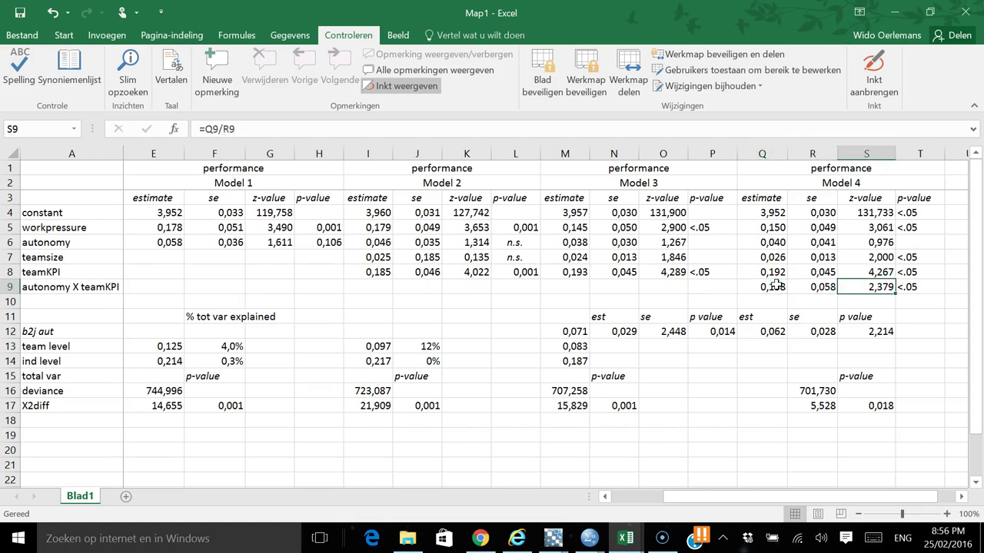
- Examine the Model 4 variance, deviance and X2diff rows down to the formula in R17
{"action": "key", "text": "Down"}
{"action": "key", "text": "Up"}
{"action": "key", "text": "Down"}
{"action": "key", "text": "Down"}
{"action": "key", "text": "Down"}
{"action": "key", "text": "Down"}
{"action": "key", "text": "Down"}
{"action": "key", "text": "Down"}
{"action": "key", "text": "Down"}
{"action": "key", "text": "Down"}
{"action": "key", "text": "Left"}
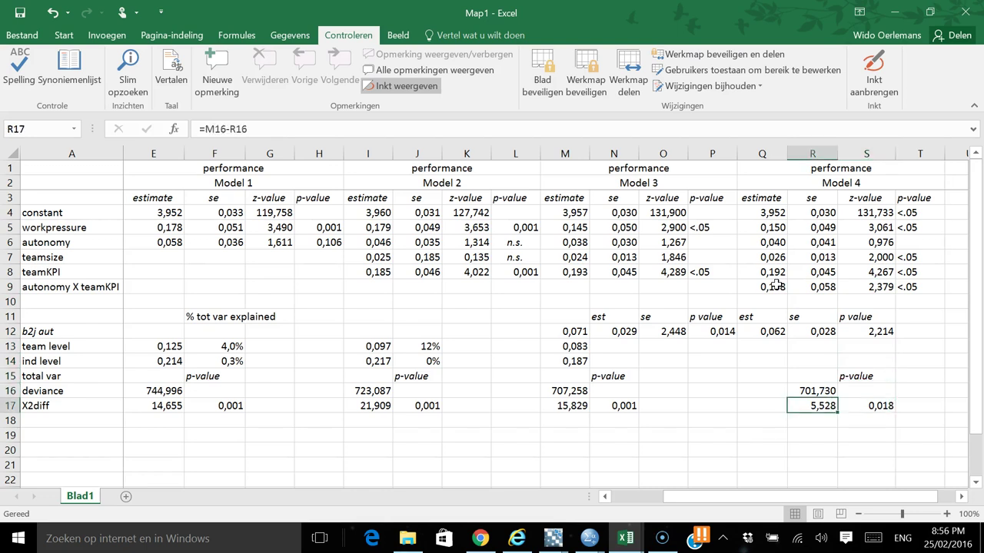
{"action": "key", "text": "Left"}
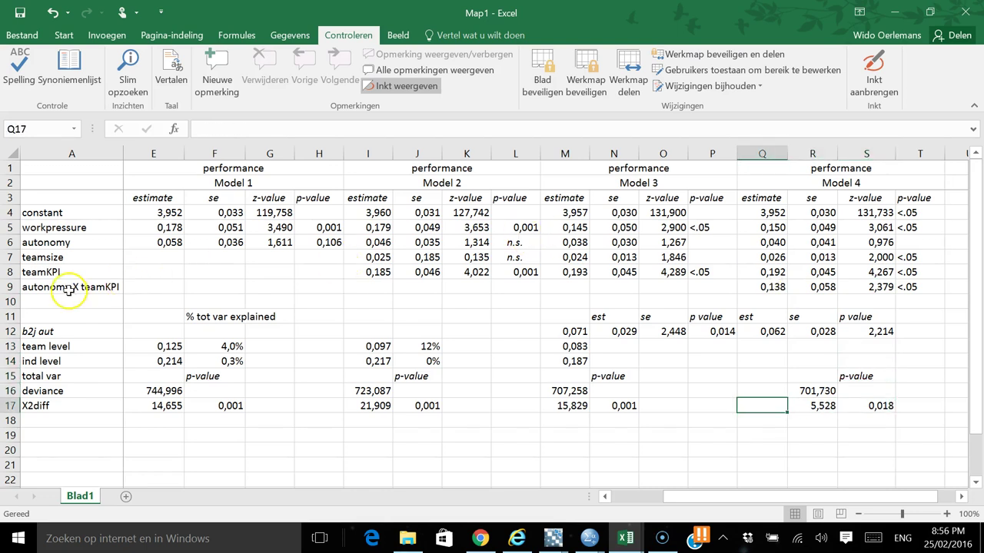
- Examine the Model 4 X2diff value with its p-value, and the formula behind the b2j aut value in S12
{"action": "left_click", "coordinate": [814, 417]}
{"action": "left_click", "coordinate": [817, 410]}
{"action": "key", "text": "Right"}
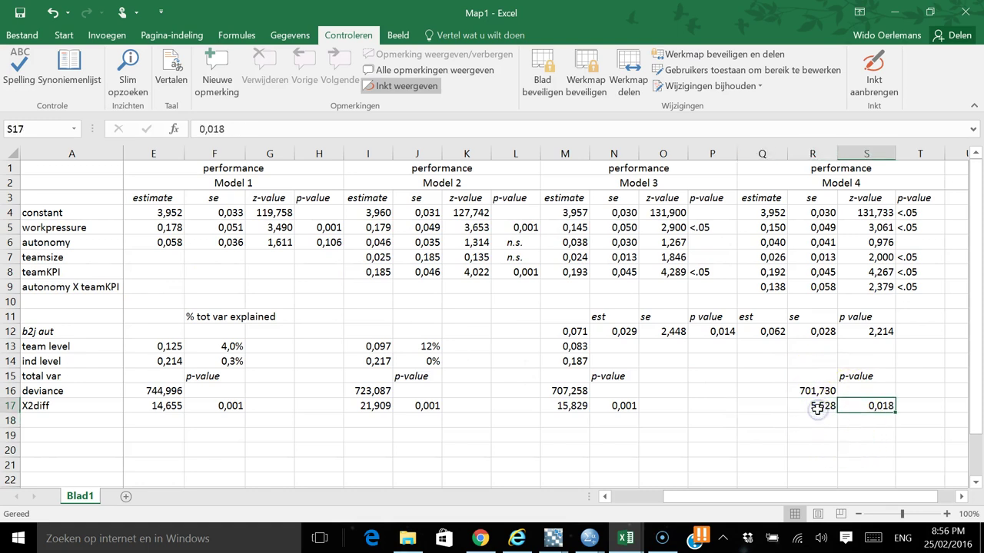
{"action": "left_click", "coordinate": [776, 406]}
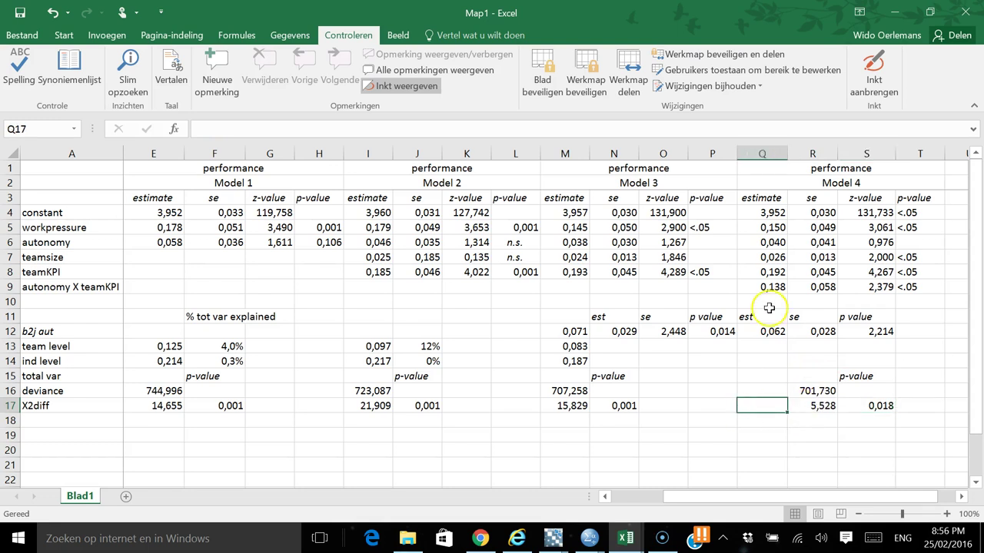
{"action": "left_click", "coordinate": [669, 288]}
{"action": "left_click", "coordinate": [880, 404]}
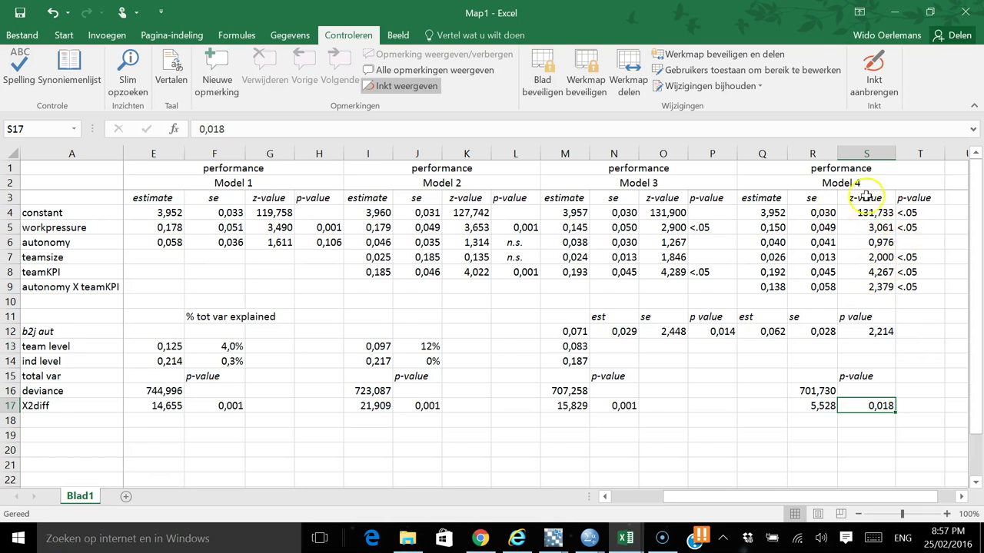
{"action": "left_click", "coordinate": [876, 331]}
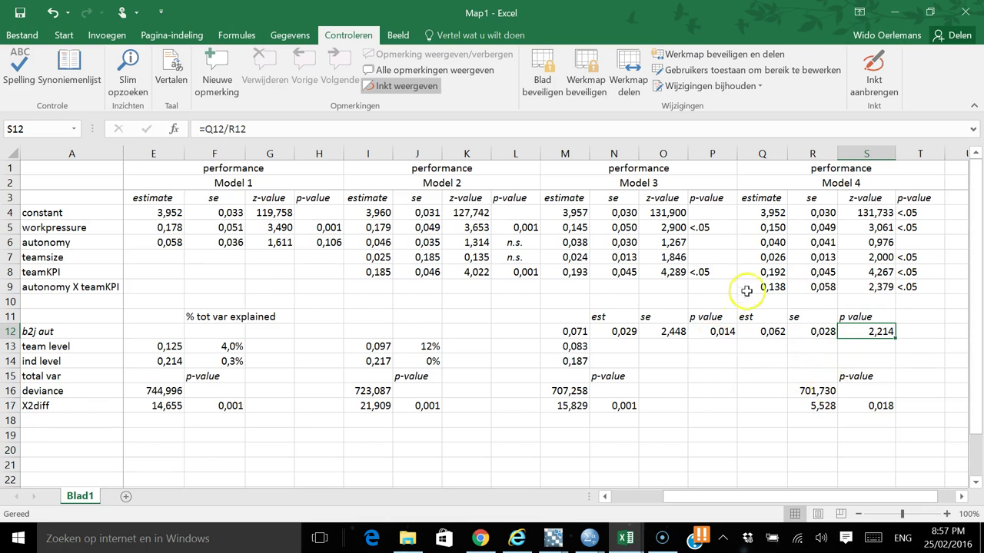
- Review the Model 4 autonomy X teamKPI estimate, and the estimates and standard errors of autonomy and teamKPI
{"action": "left_click", "coordinate": [772, 290]}
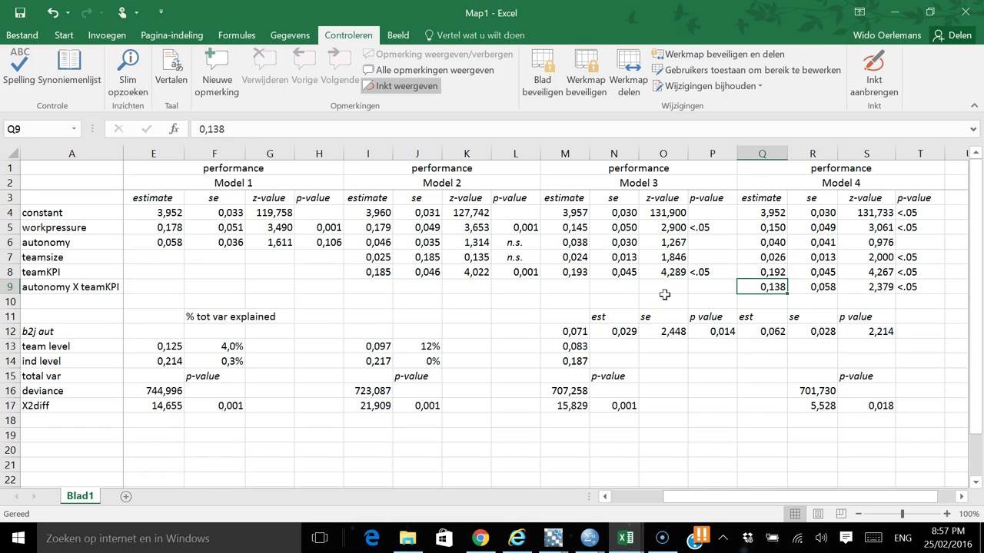
{"action": "key", "text": "Up"}
{"action": "key", "text": "Up"}
{"action": "key", "text": "Up"}
{"action": "key", "text": "Up"}
{"action": "key", "text": "Down"}
{"action": "key", "text": "Right"}
{"action": "key", "text": "Left"}
{"action": "key", "text": "Right"}
{"action": "key", "text": "Left"}
{"action": "key", "text": "Right"}
{"action": "key", "text": "Left"}
{"action": "key", "text": "Right"}
{"action": "key", "text": "Left"}
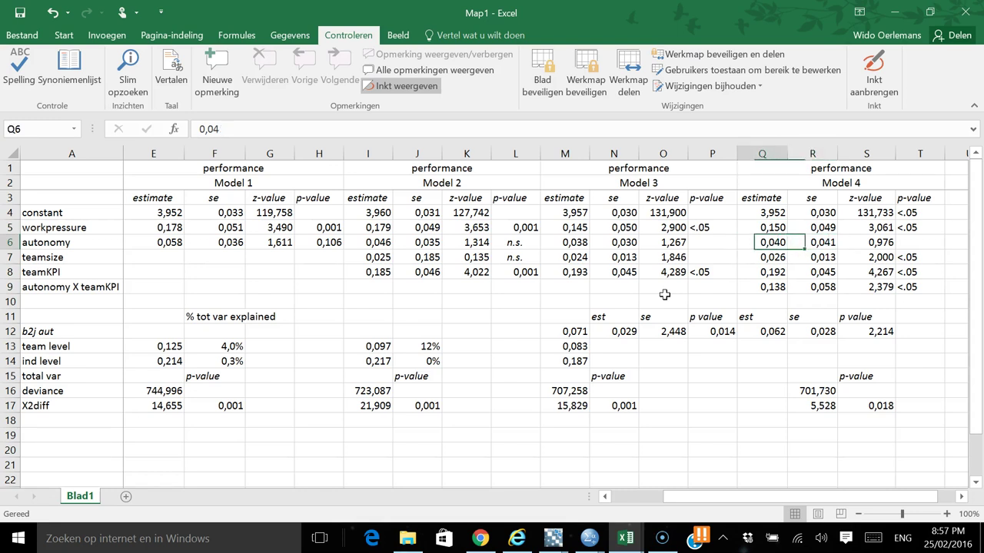
{"action": "key", "text": "Down"}
{"action": "key", "text": "Down"}
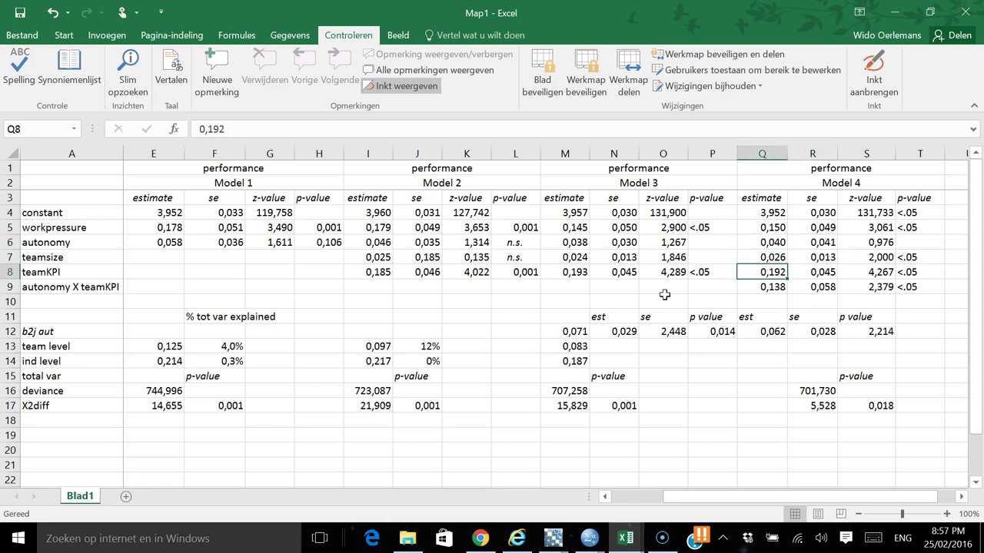
{"action": "key", "text": "Right"}
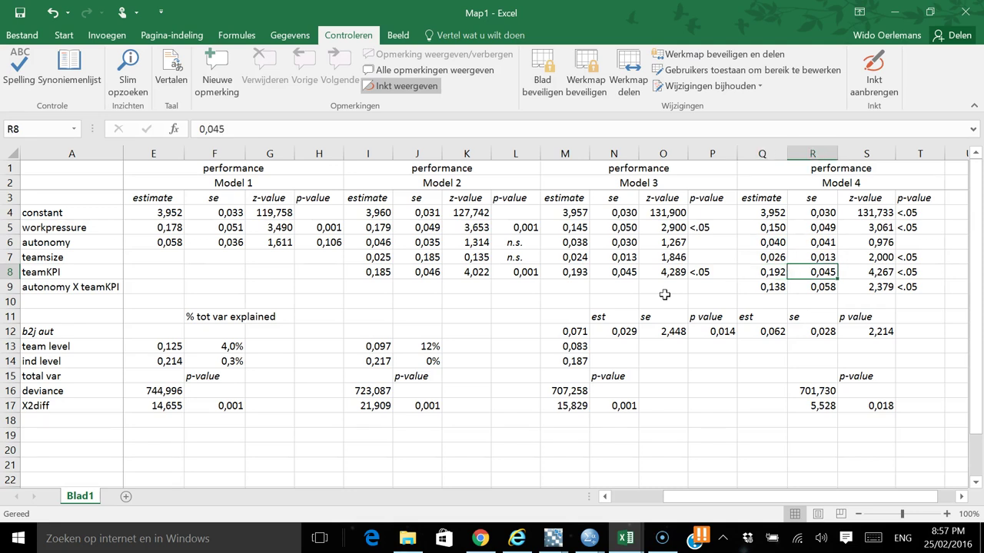
{"action": "key", "text": "Left"}
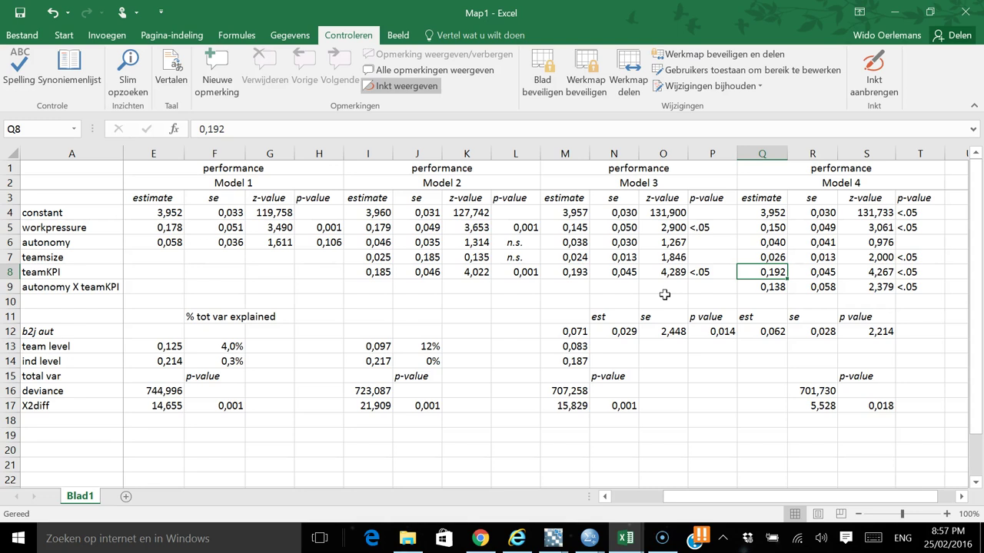
- Switch to Chrome and select the address of the web page about interpreting interaction effects
{"action": "left_click", "coordinate": [482, 538]}
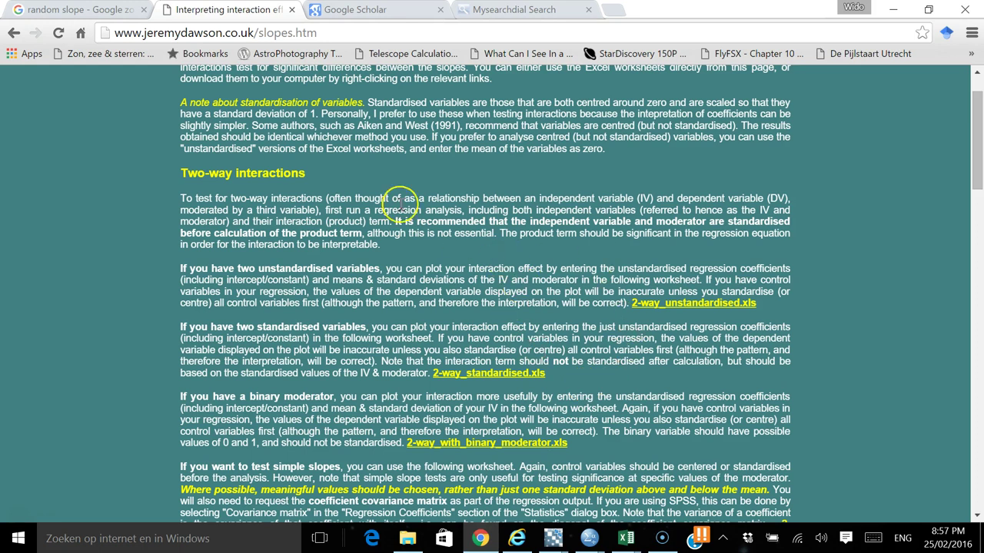
{"action": "left_click", "coordinate": [363, 34]}
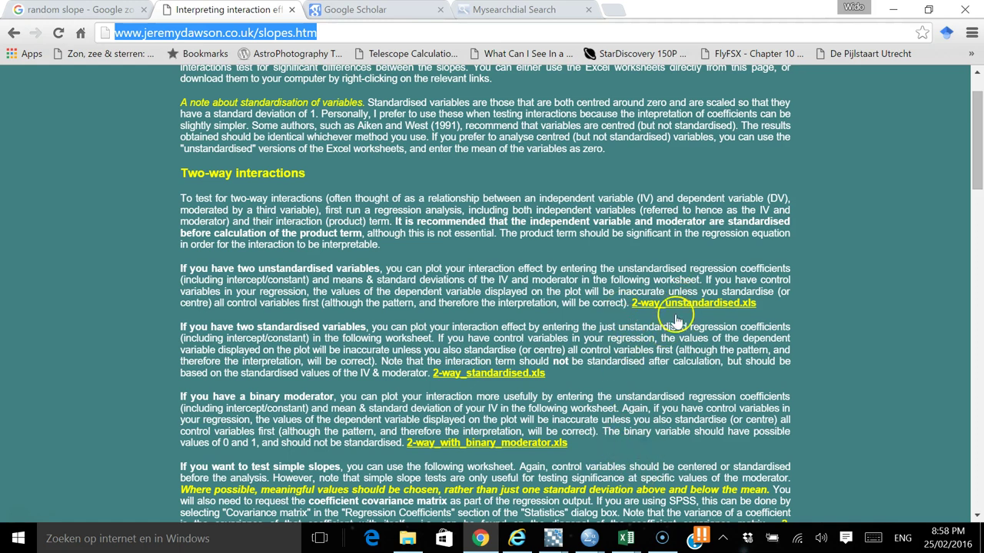
- Open the 2-way_unstandardised.xls workbook in Excel, inspect the independent variable's name and coefficient cells, and return to Chrome
{"action": "left_click", "coordinate": [625, 539]}
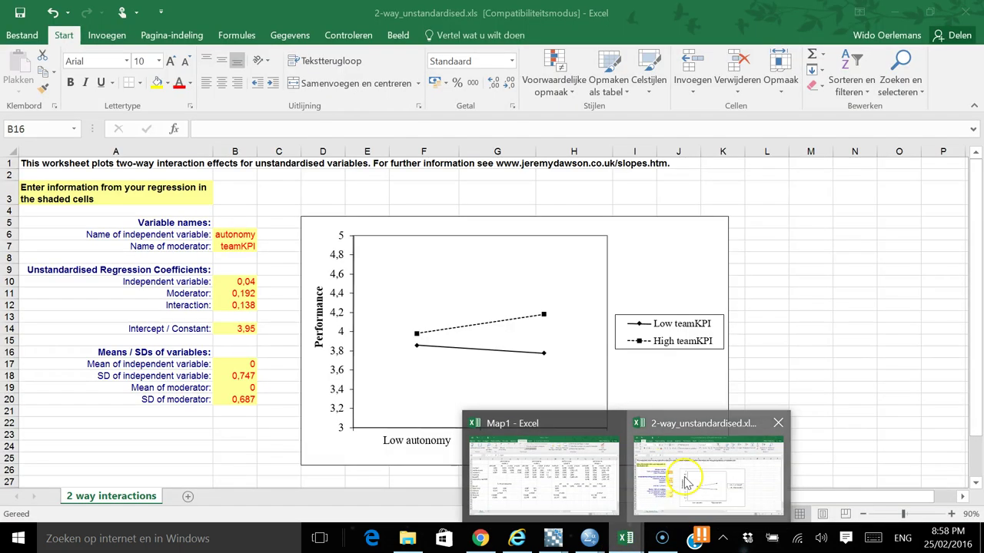
{"action": "left_click", "coordinate": [696, 471]}
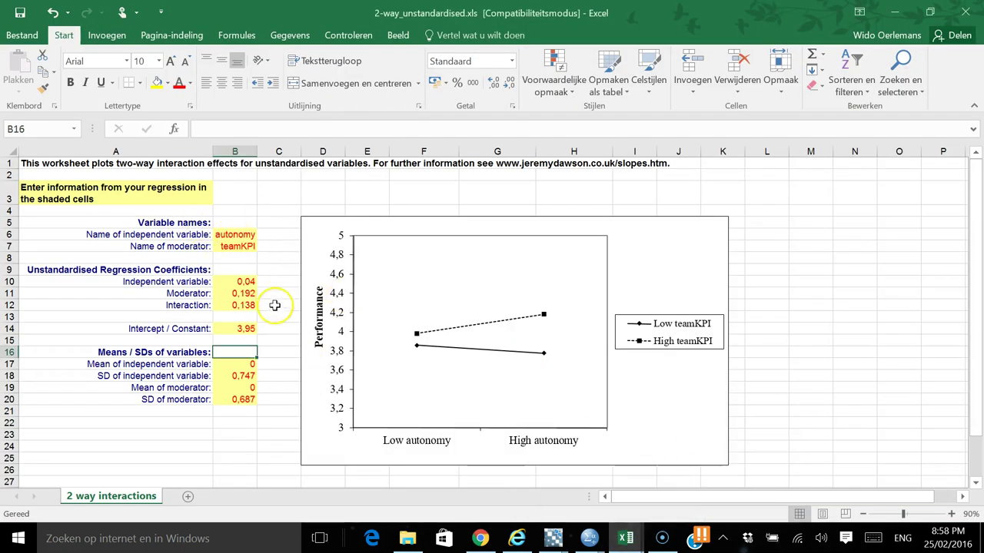
{"action": "left_click", "coordinate": [223, 235]}
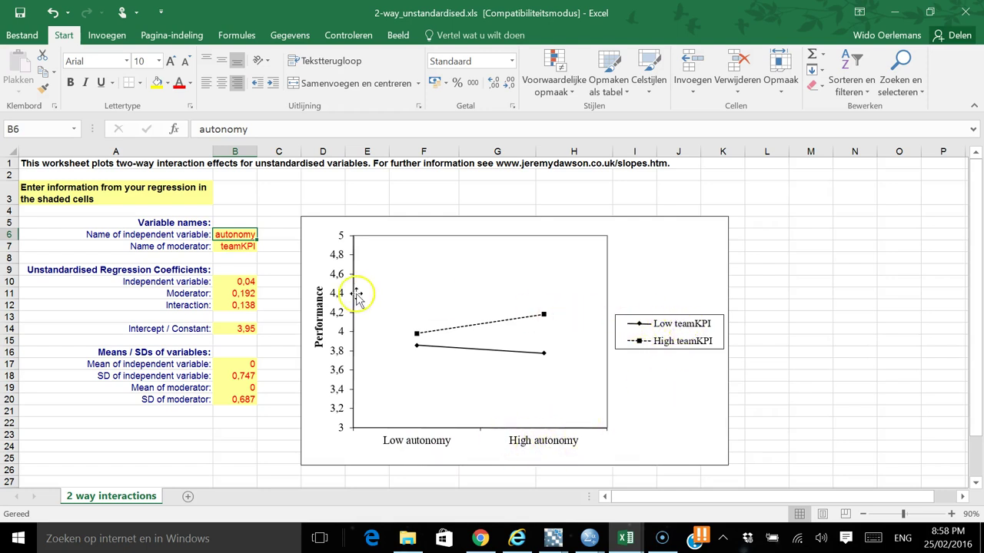
{"action": "left_click", "coordinate": [239, 280]}
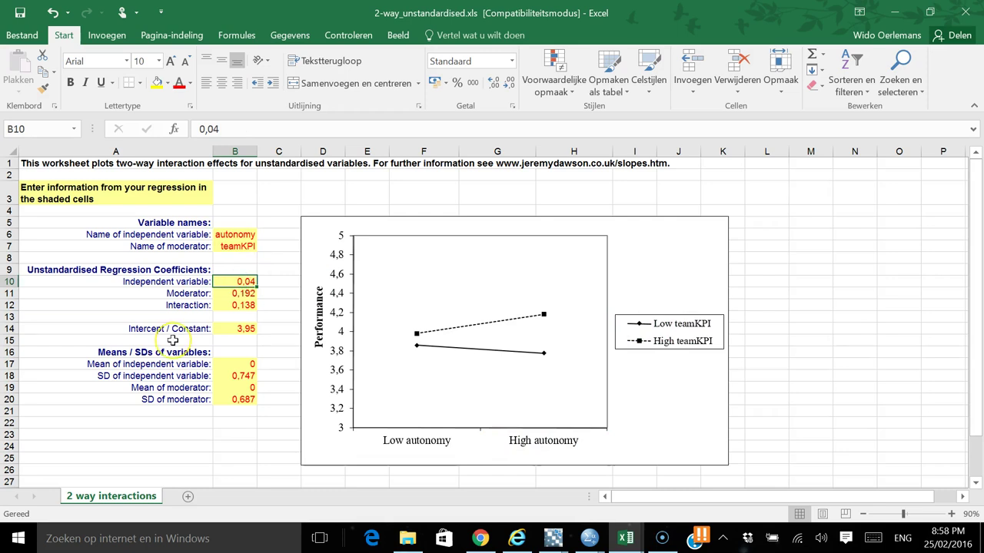
{"action": "key", "text": "alt+Tab"}
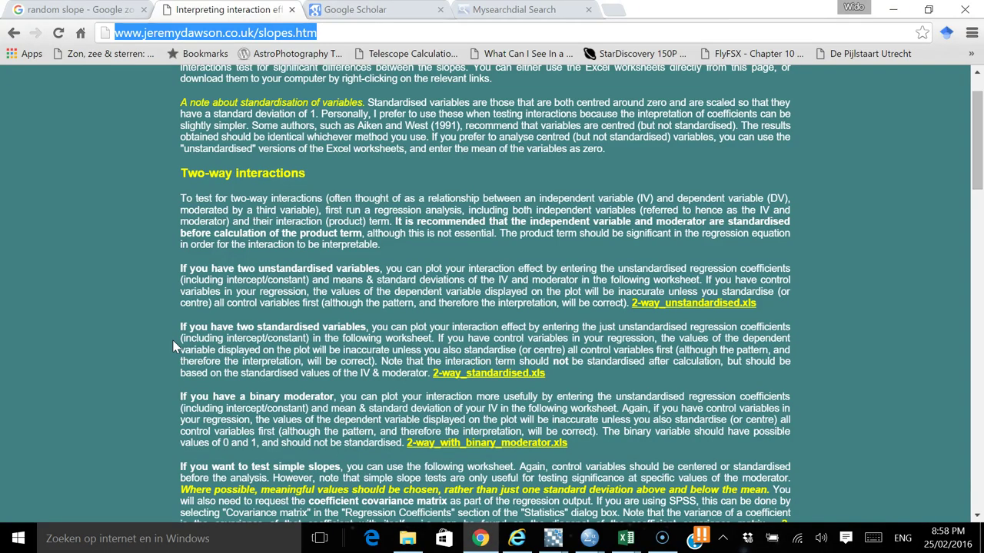